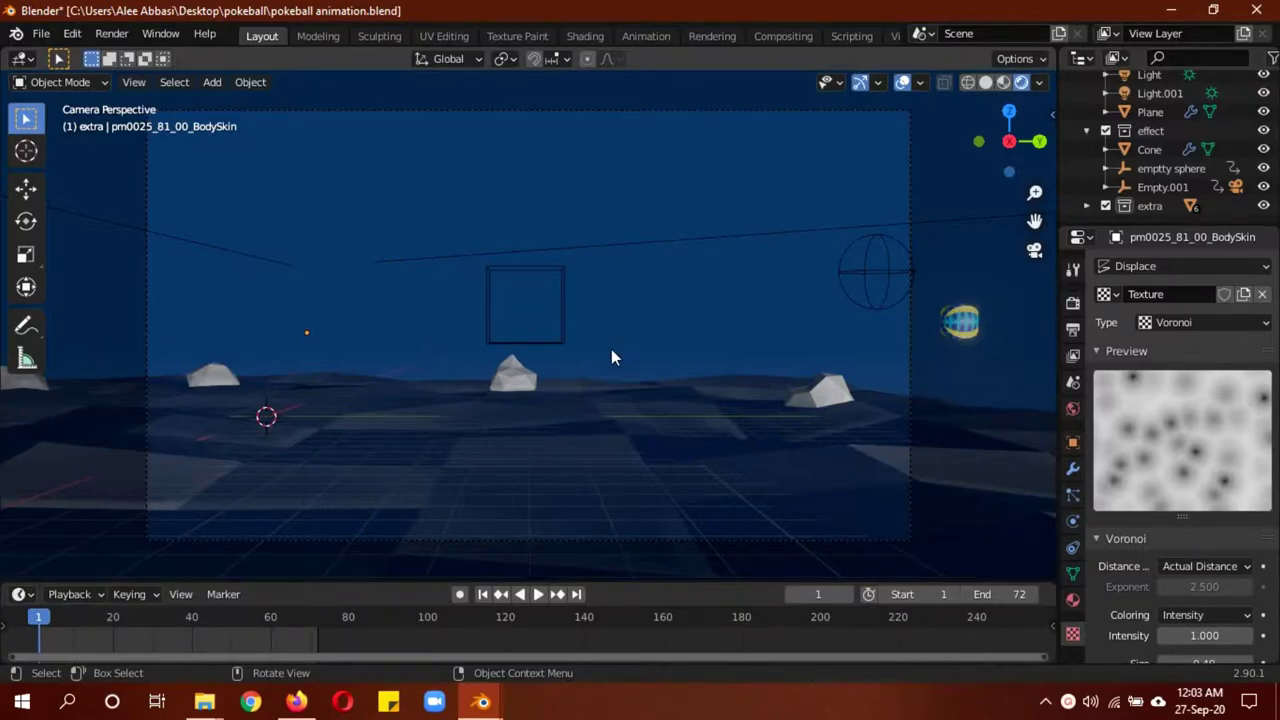
Play the send-out animation, rewind it to the start, and switch to solid shading
click(540, 596)
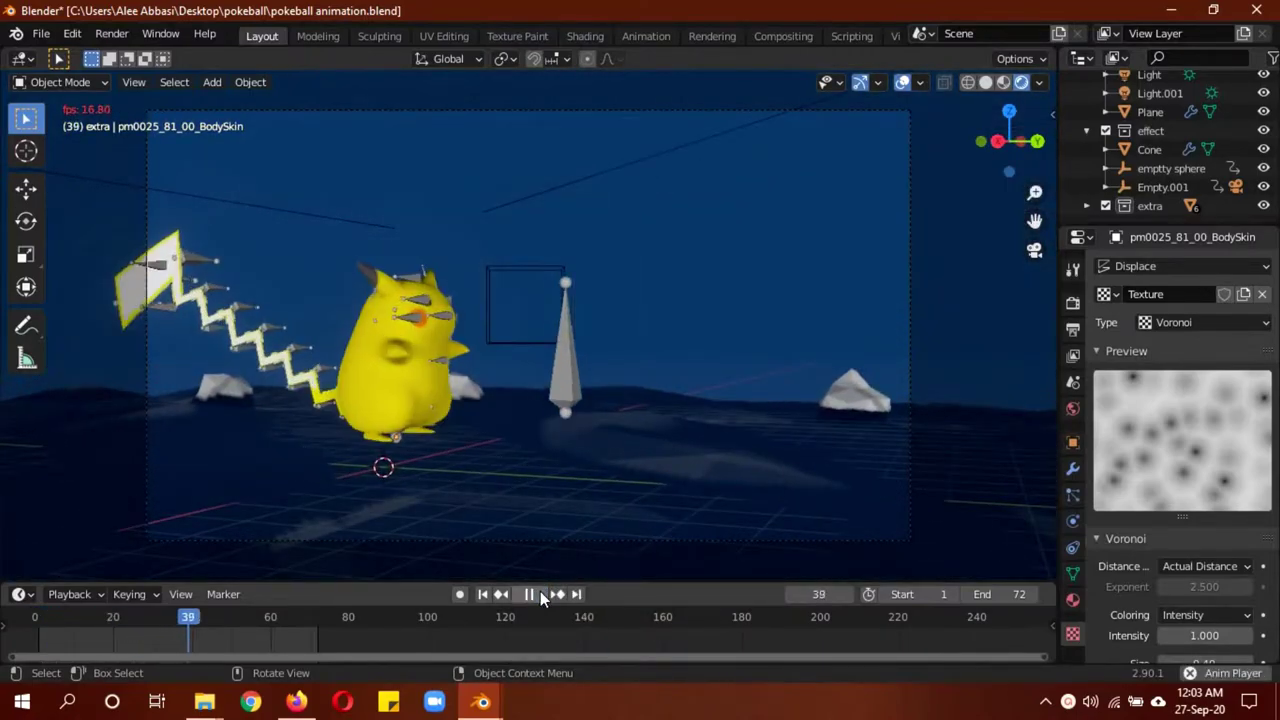
click(538, 596)
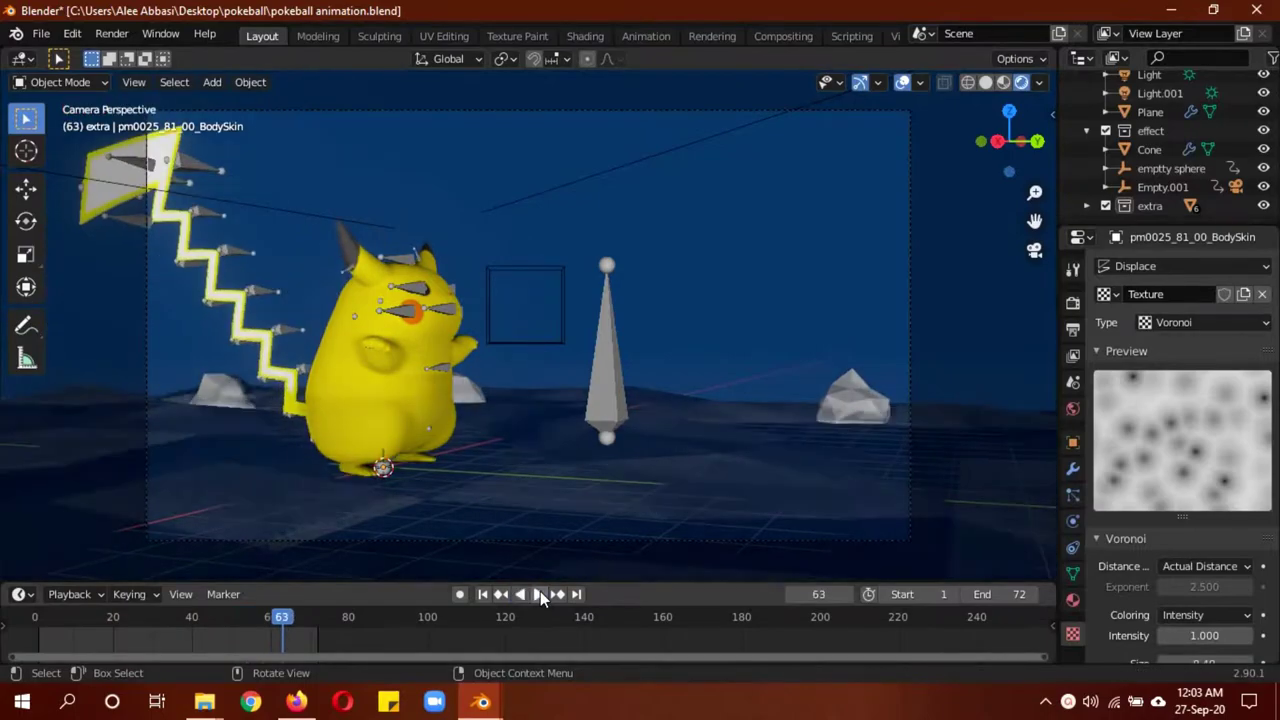
drag(287, 621, 30, 628)
key(z)
click(631, 371)
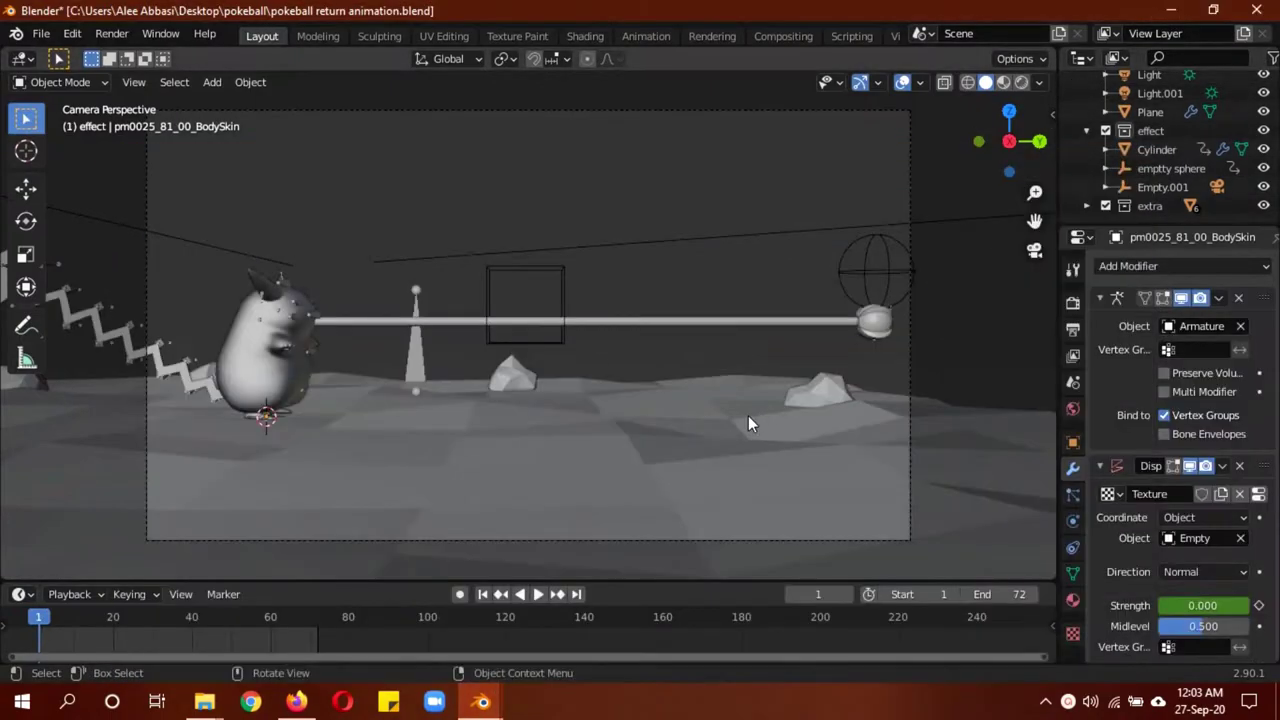
In rendered view, play the return-beam animation, rewind to frame 1, and switch to solid shading
key(z)
click(715, 332)
click(538, 594)
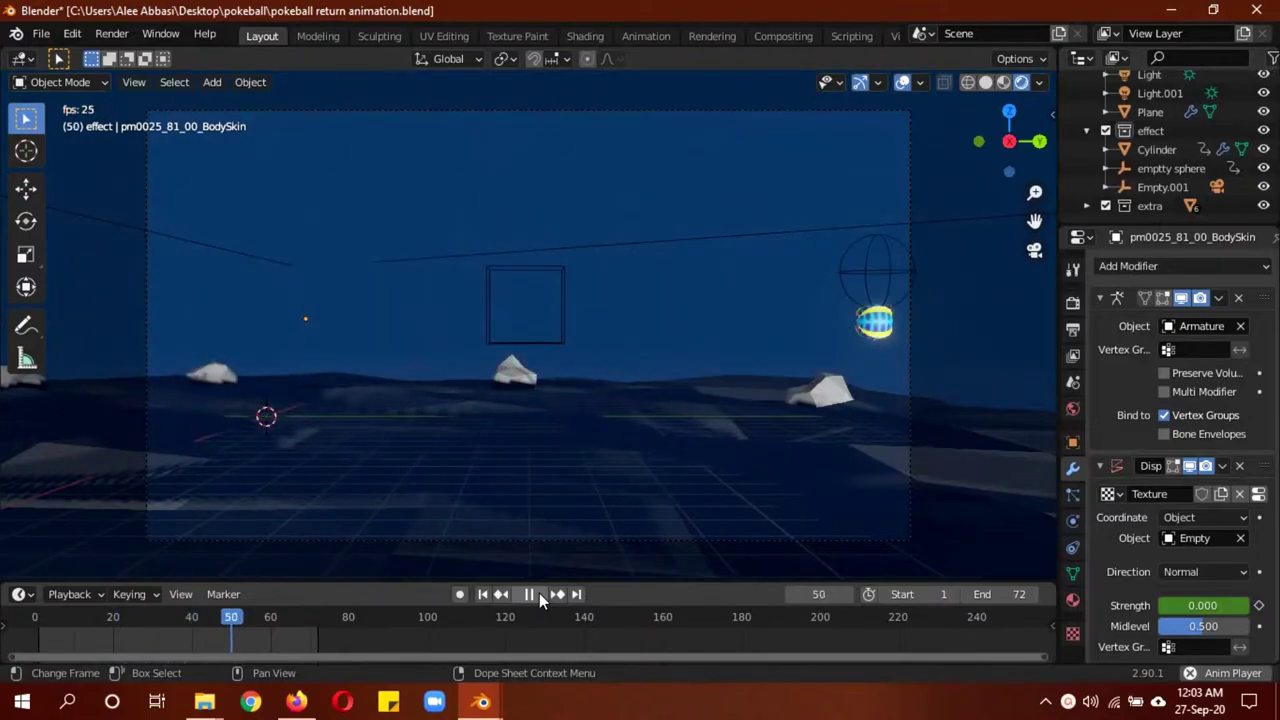
click(539, 593)
drag(247, 625, 38, 620)
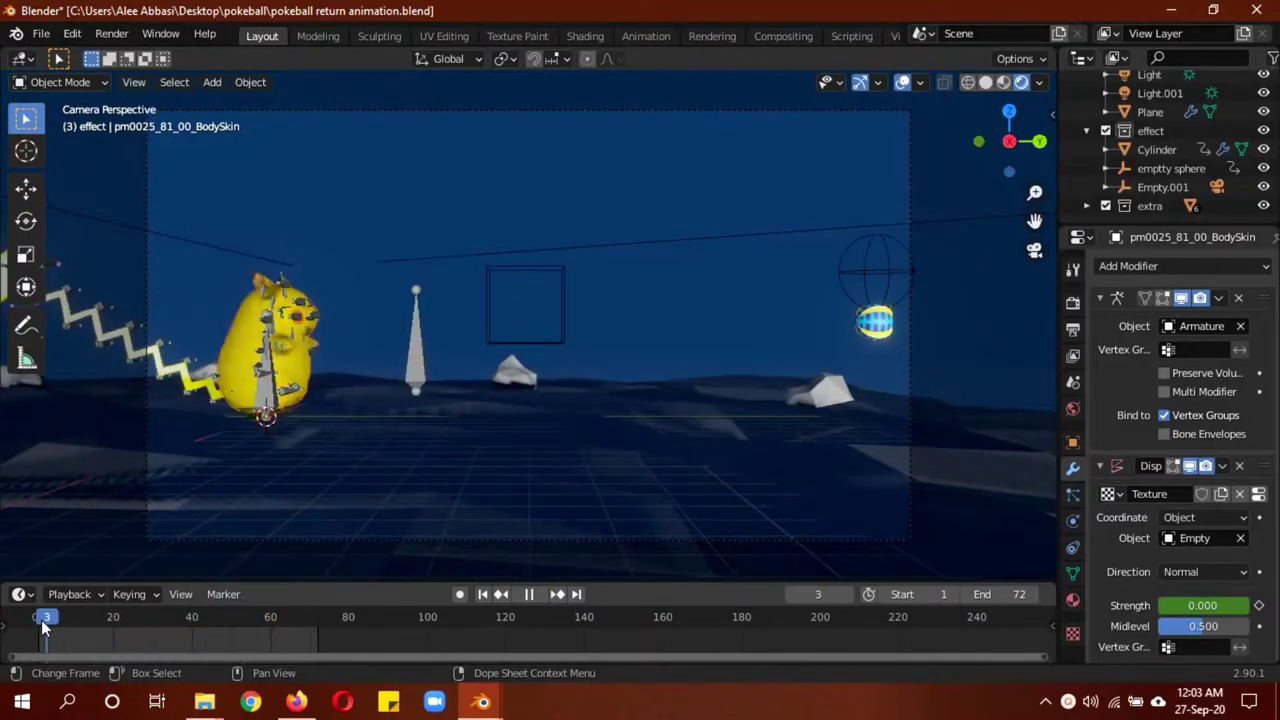
key(z)
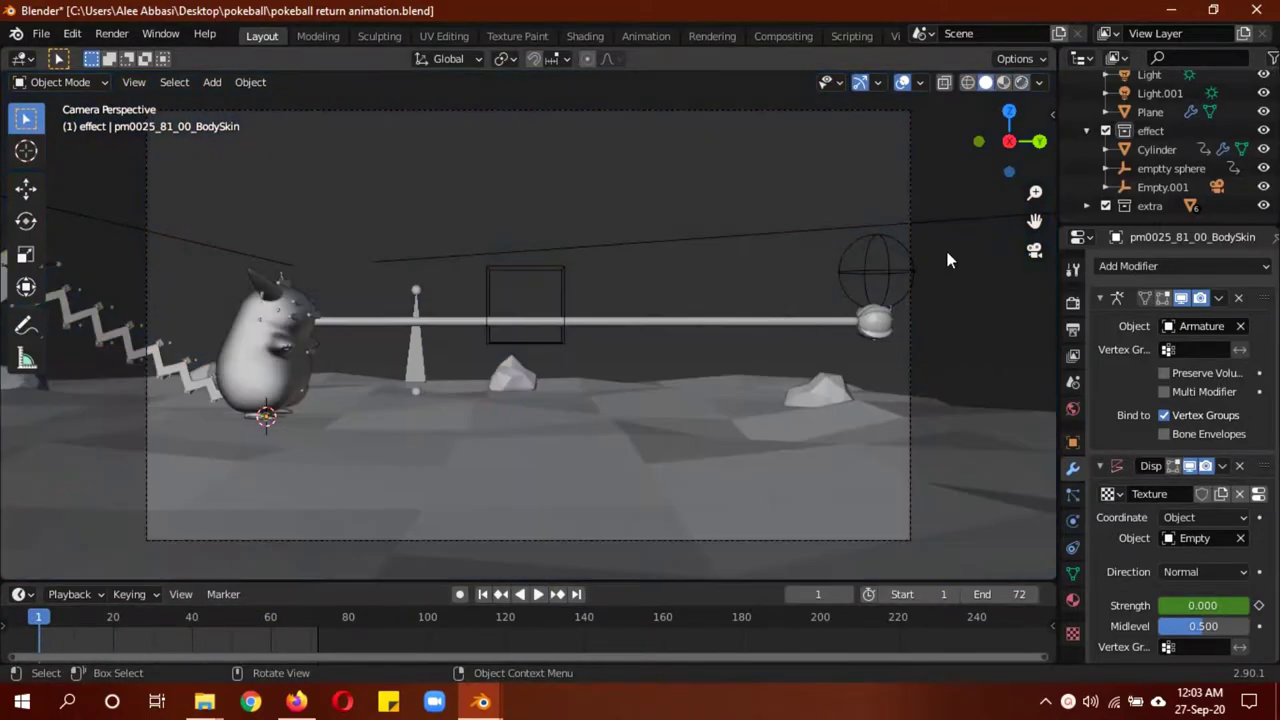
click(296, 701)
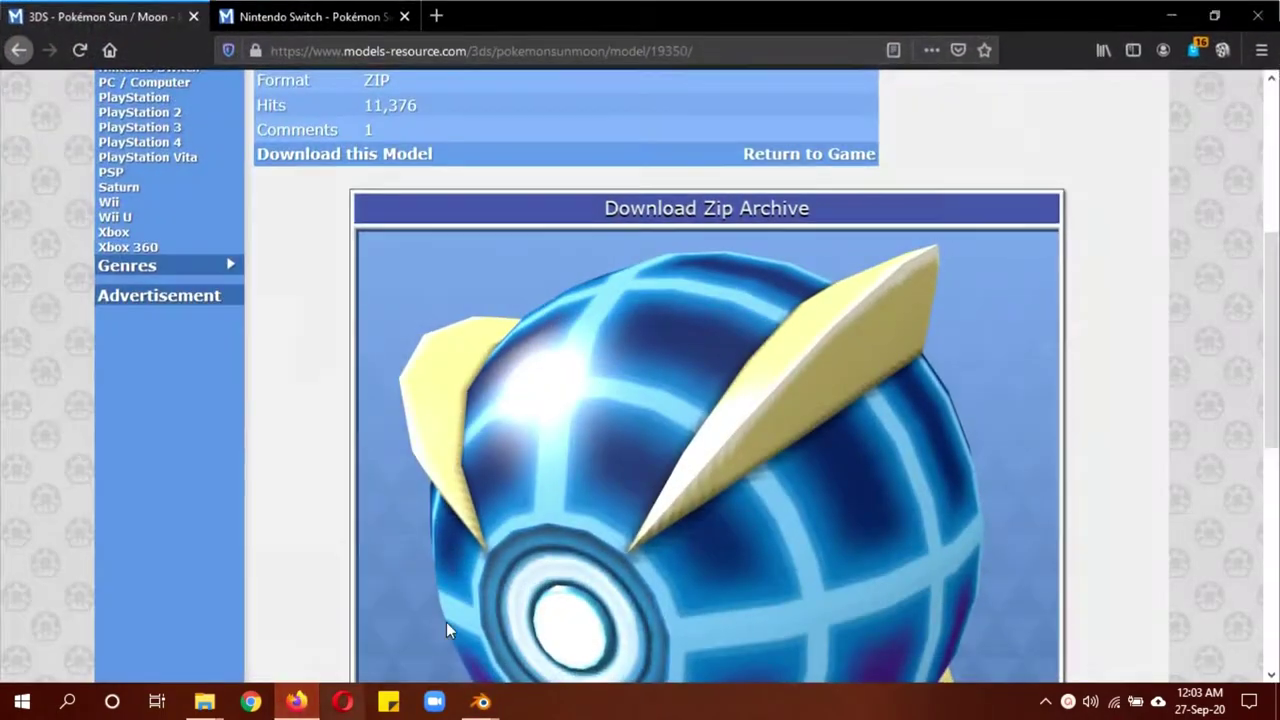
scroll(1125, 165, up, 4)
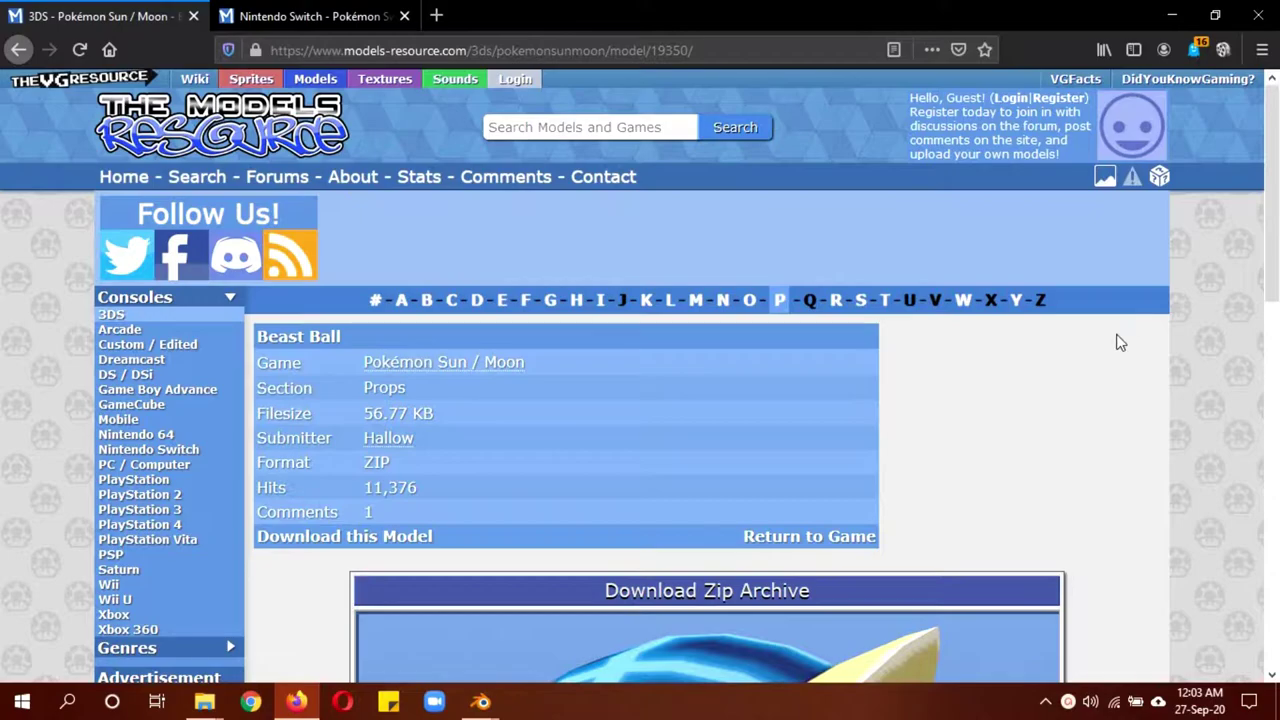
scroll(1023, 366, down, 10)
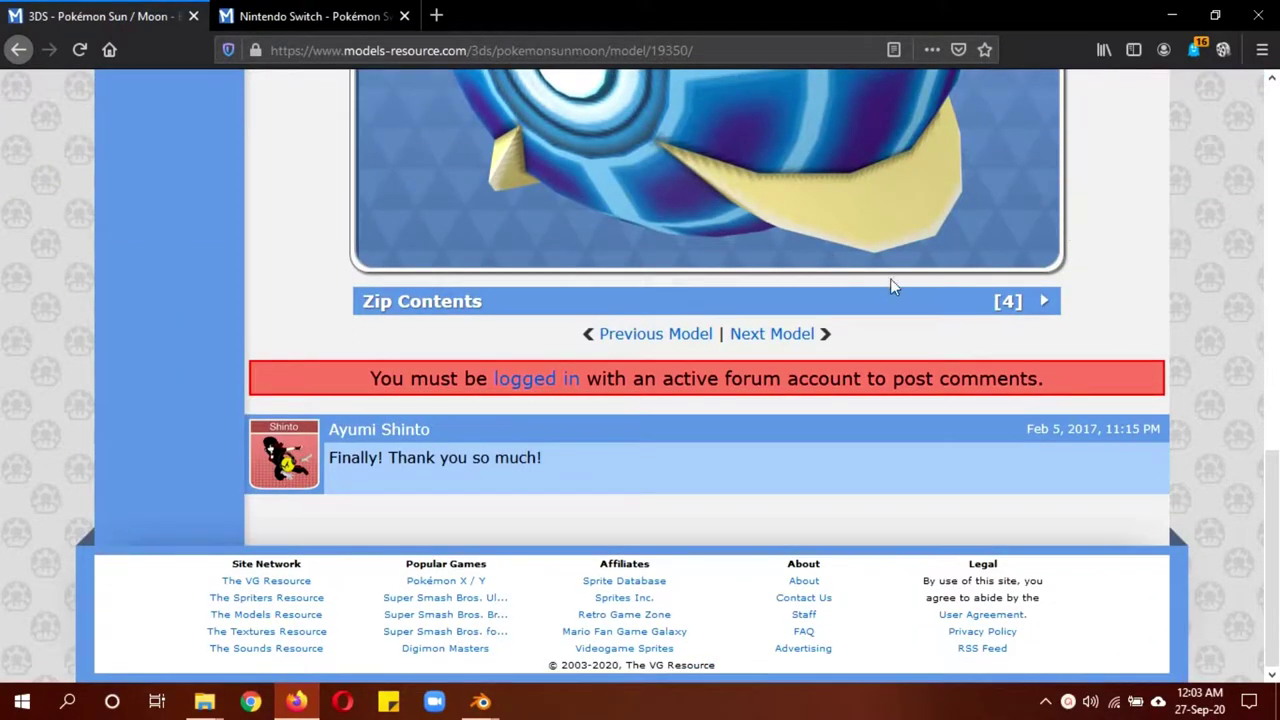
scroll(888, 288, up, 4)
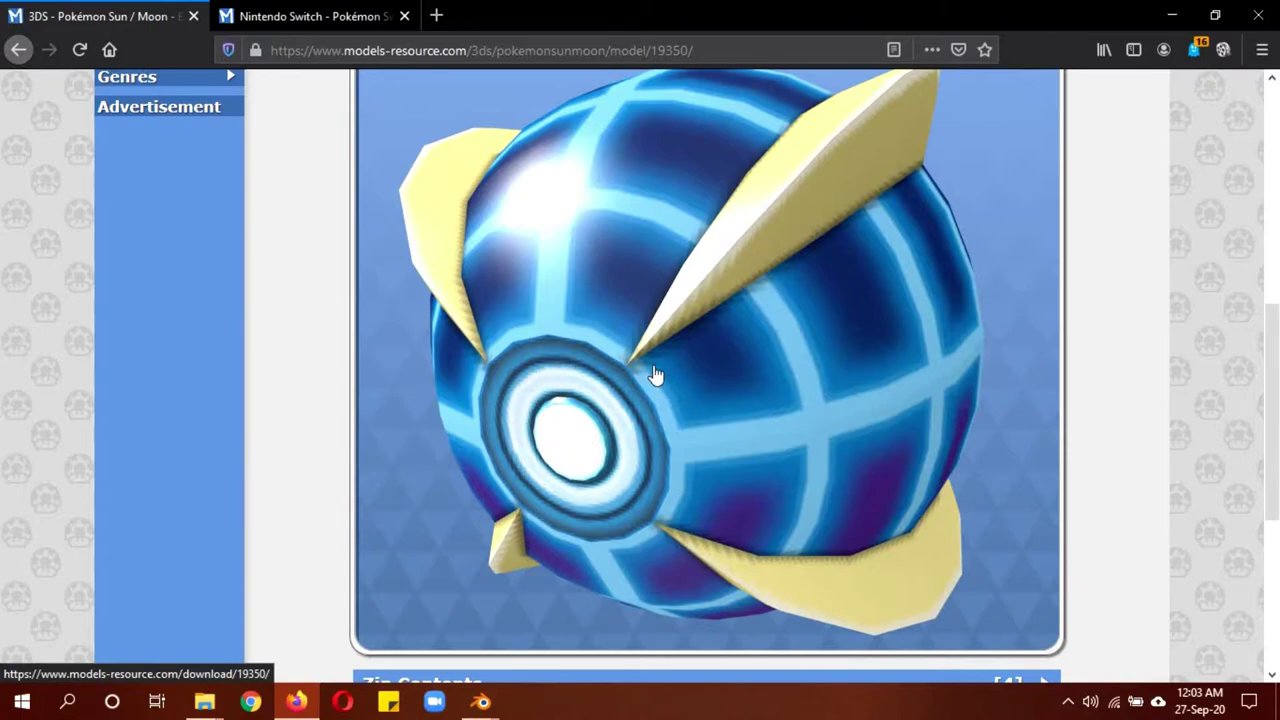
click(340, 17)
scroll(1123, 360, down, 8)
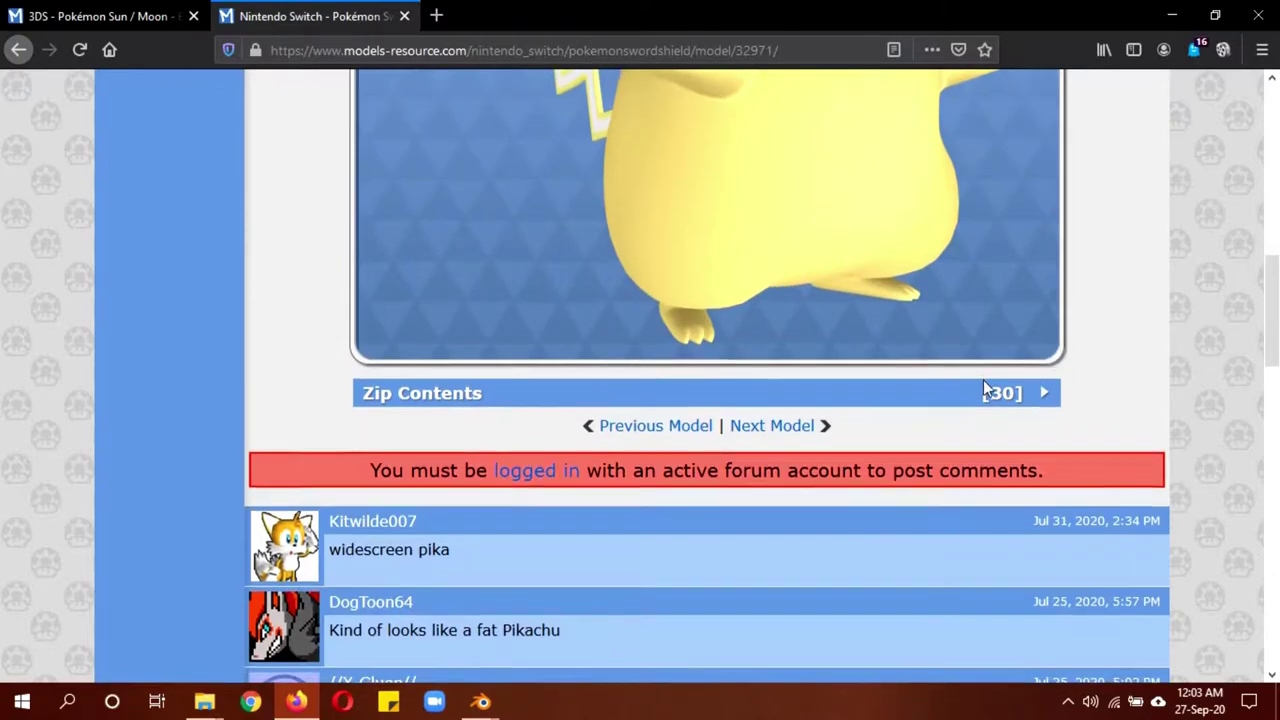
scroll(983, 380, down, 5)
scroll(954, 376, up, 10)
scroll(954, 376, down, 4)
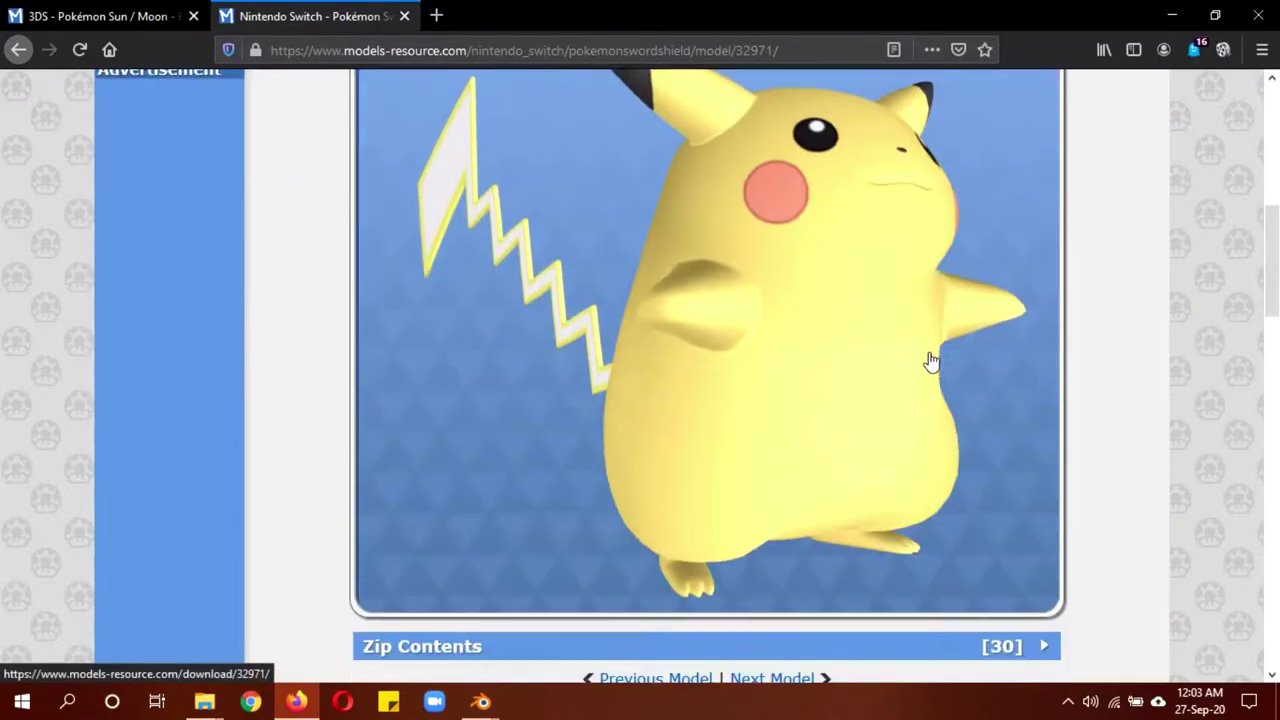
scroll(929, 337, up, 3)
scroll(938, 352, up, 5)
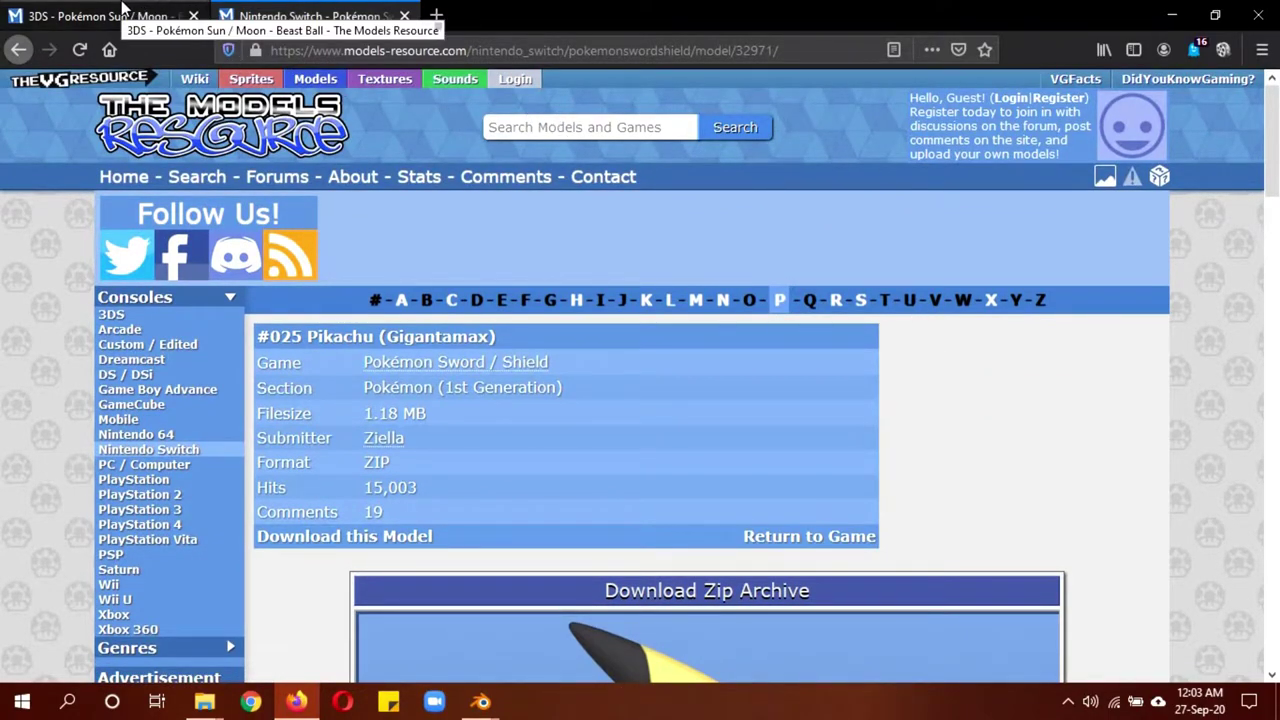
click(122, 10)
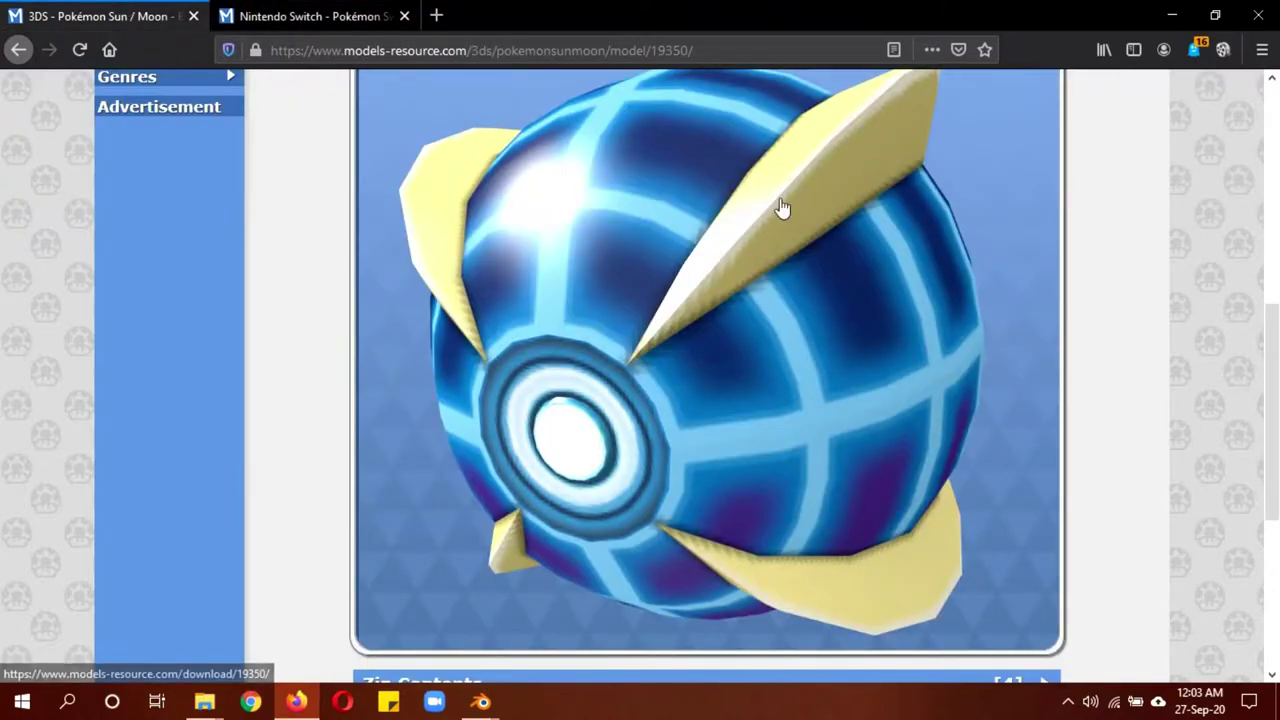
scroll(785, 206, up, 6)
Bring the pokeball animation.blend window to the front and set rendered shading
click(1182, 9)
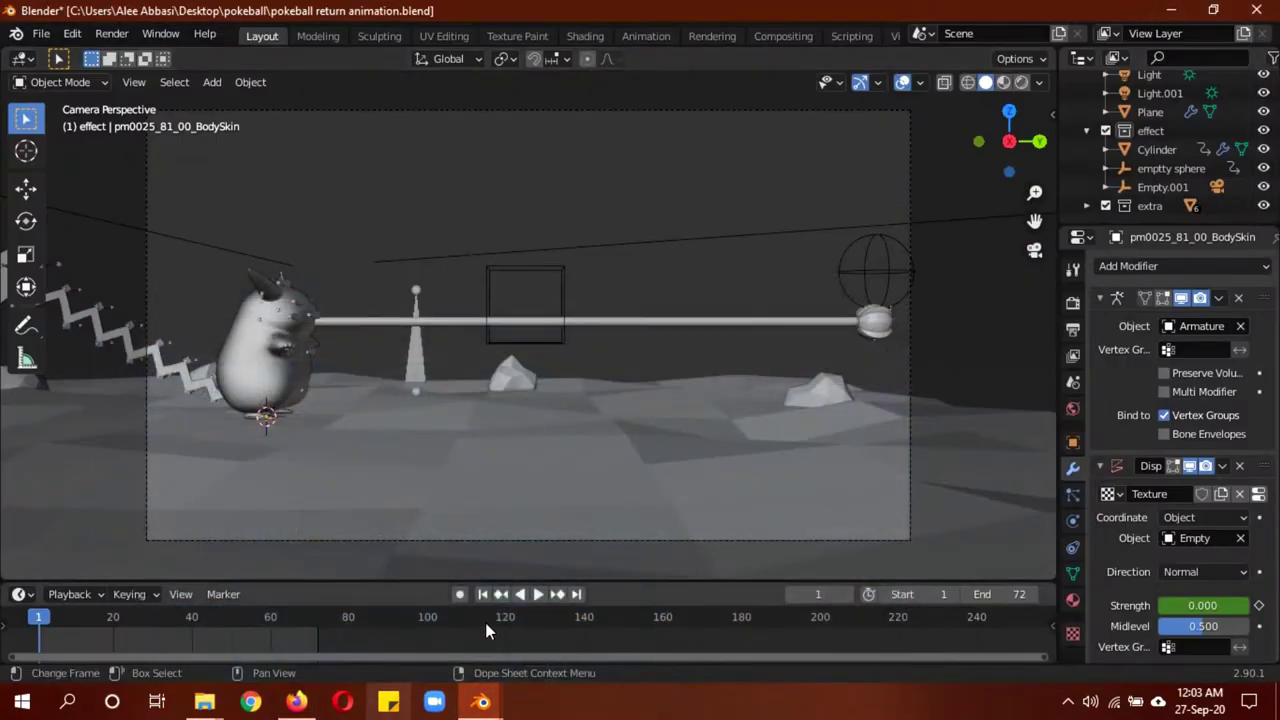
mouse_move(484, 705)
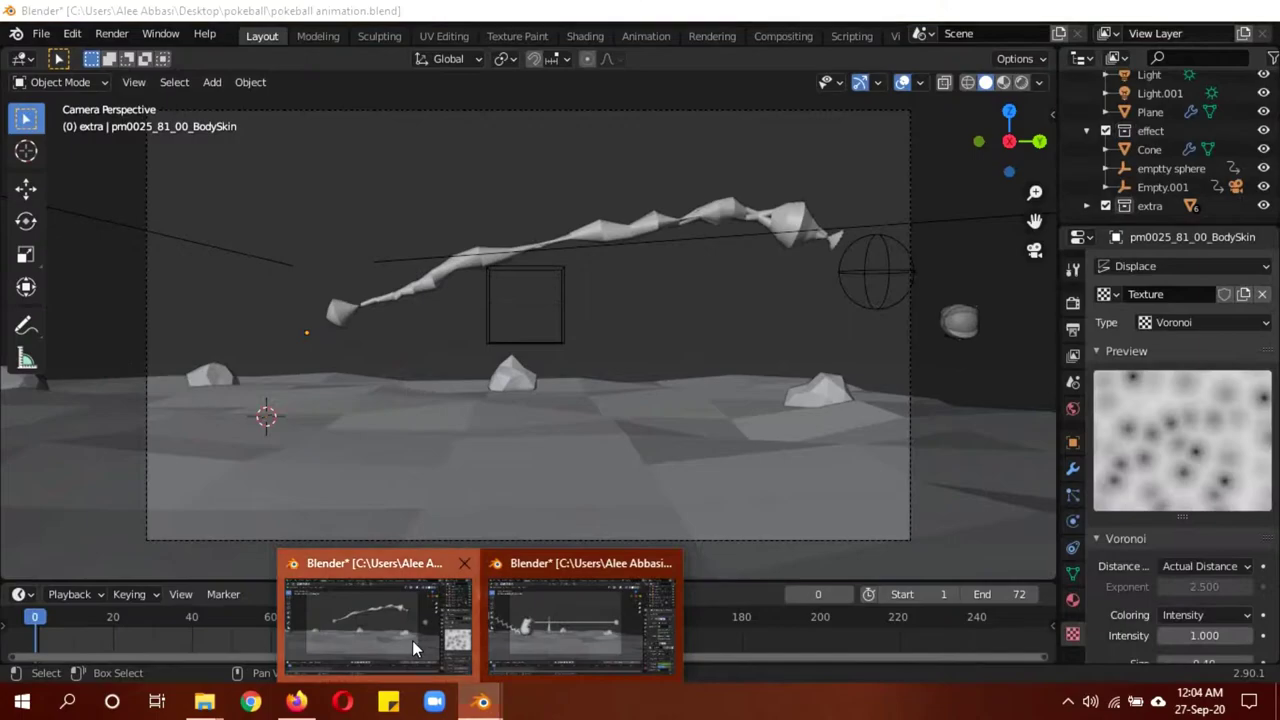
click(412, 640)
key(z)
click(751, 373)
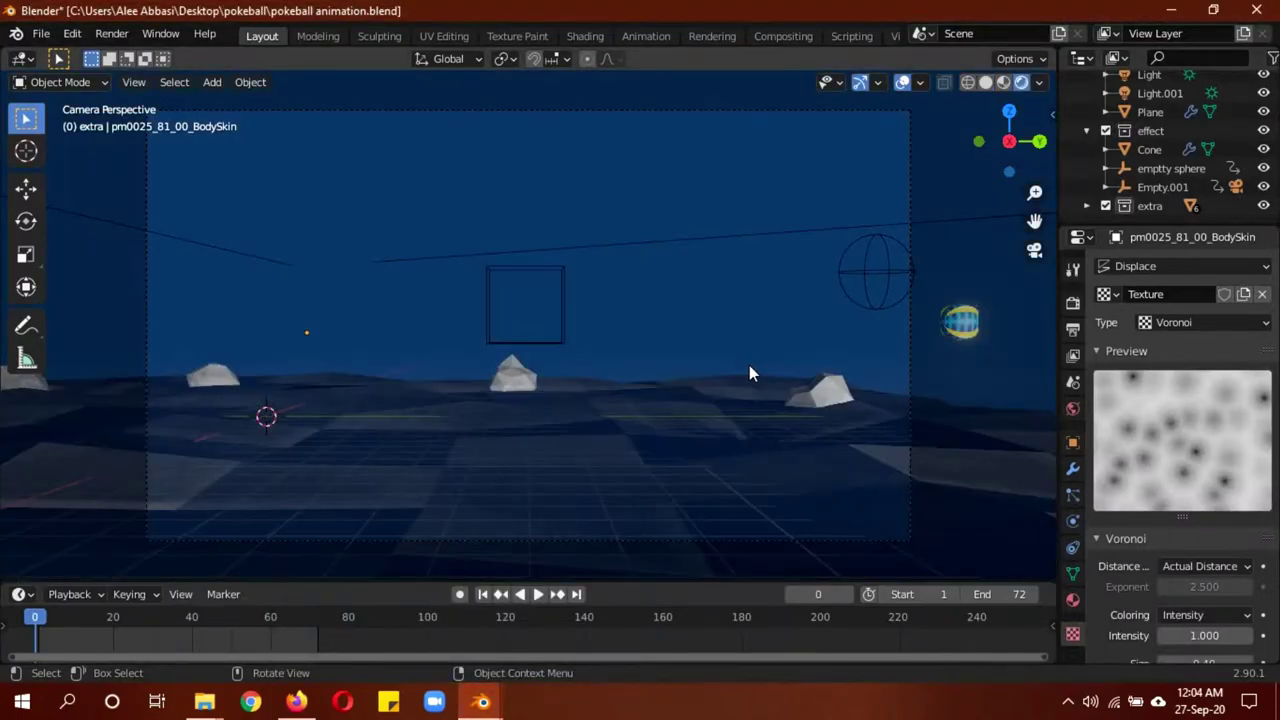
Select the Beast Ball meshes vsn_mesh_1_BodyB and vsn_mesh_0_BodyA and orbit in close
click(979, 315)
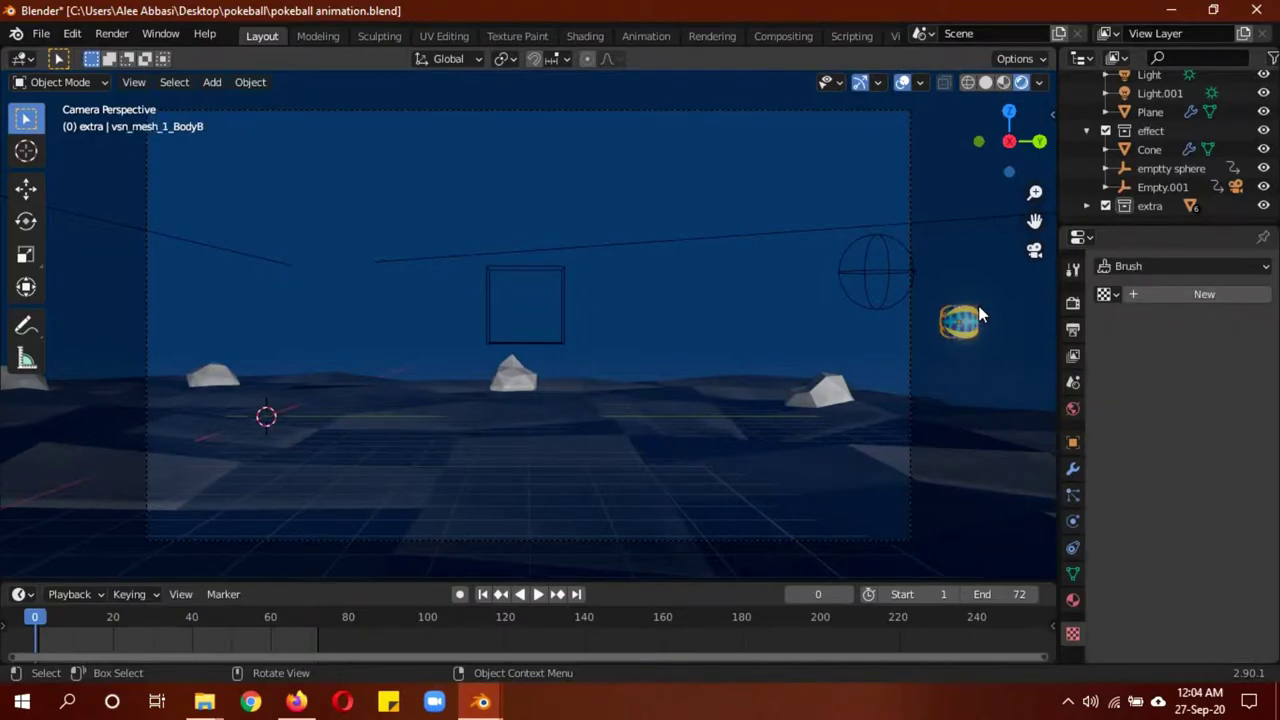
click(979, 315)
middle_drag(1003, 308, 769, 395)
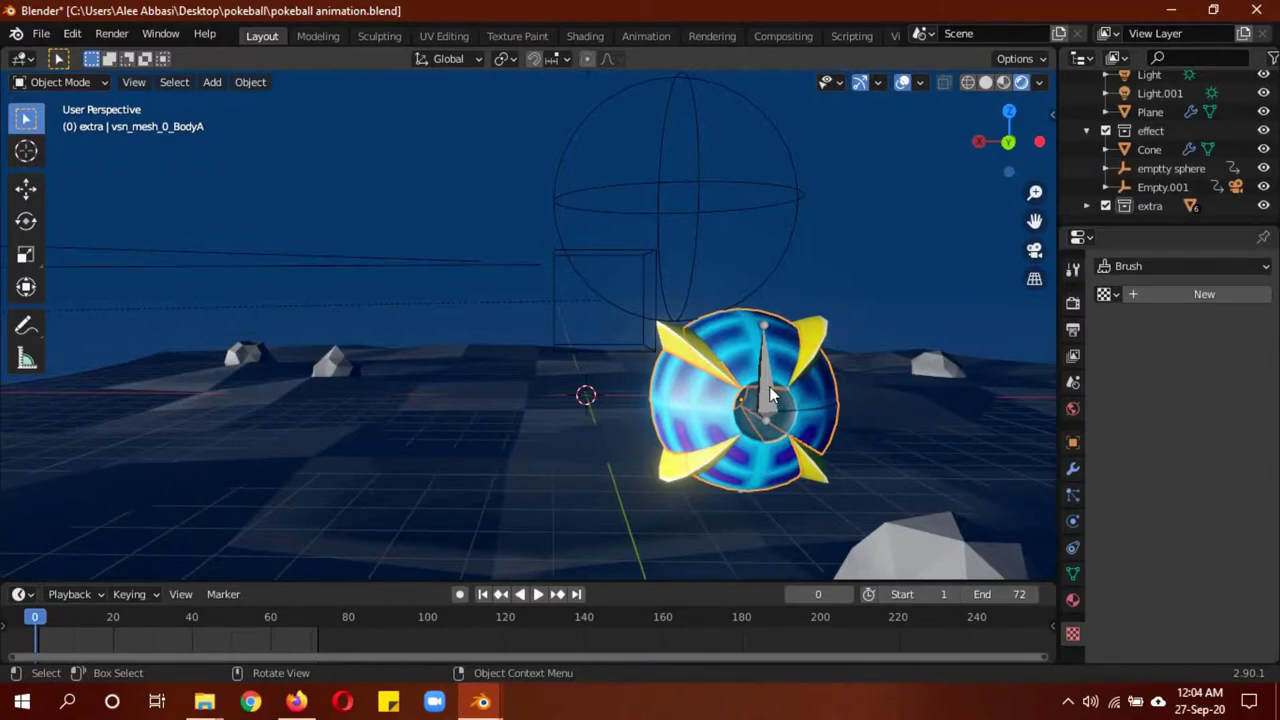
Put the Beast Ball rig in Pose Mode, return to frame 1, and orbit out to the whole scene
click(769, 386)
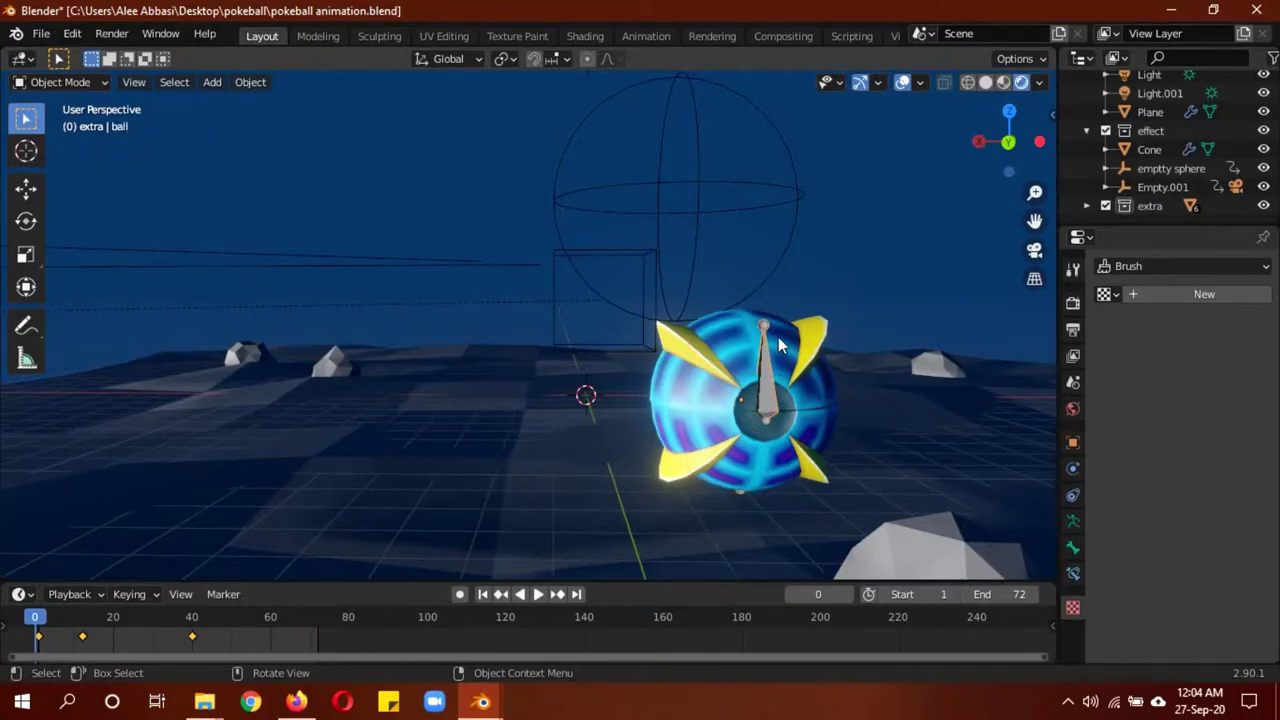
click(98, 82)
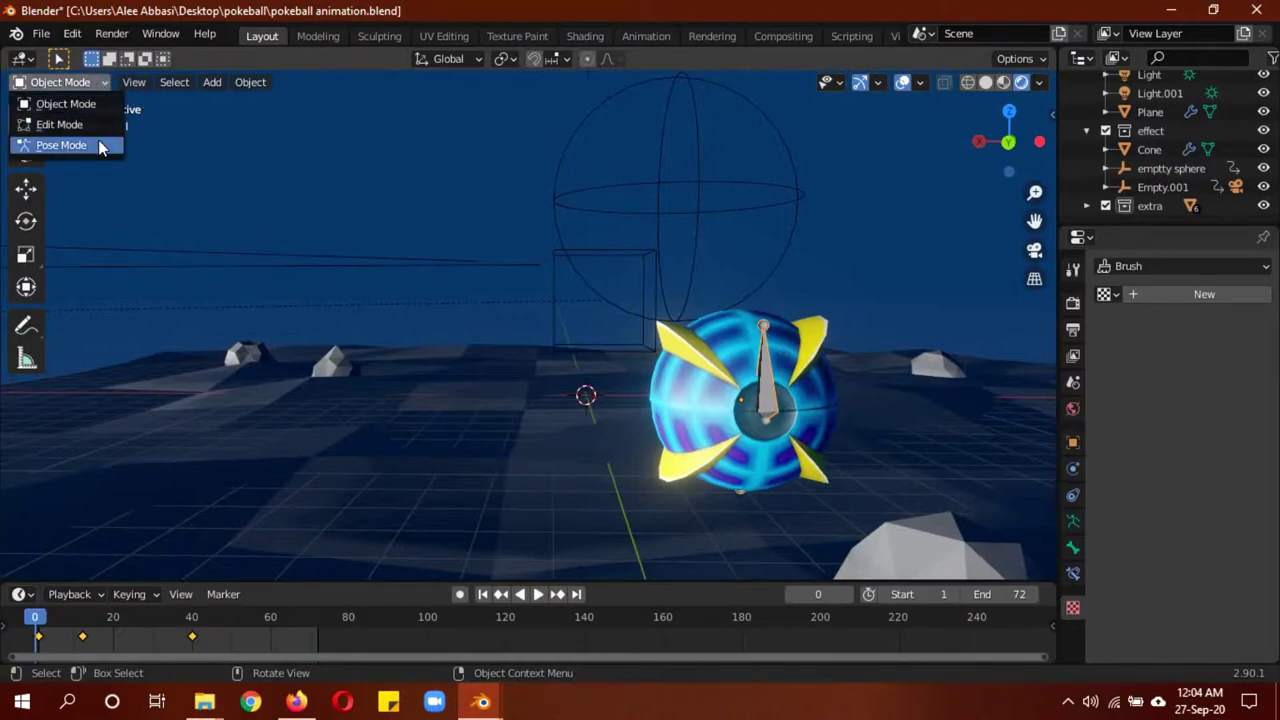
click(100, 143)
key(space)
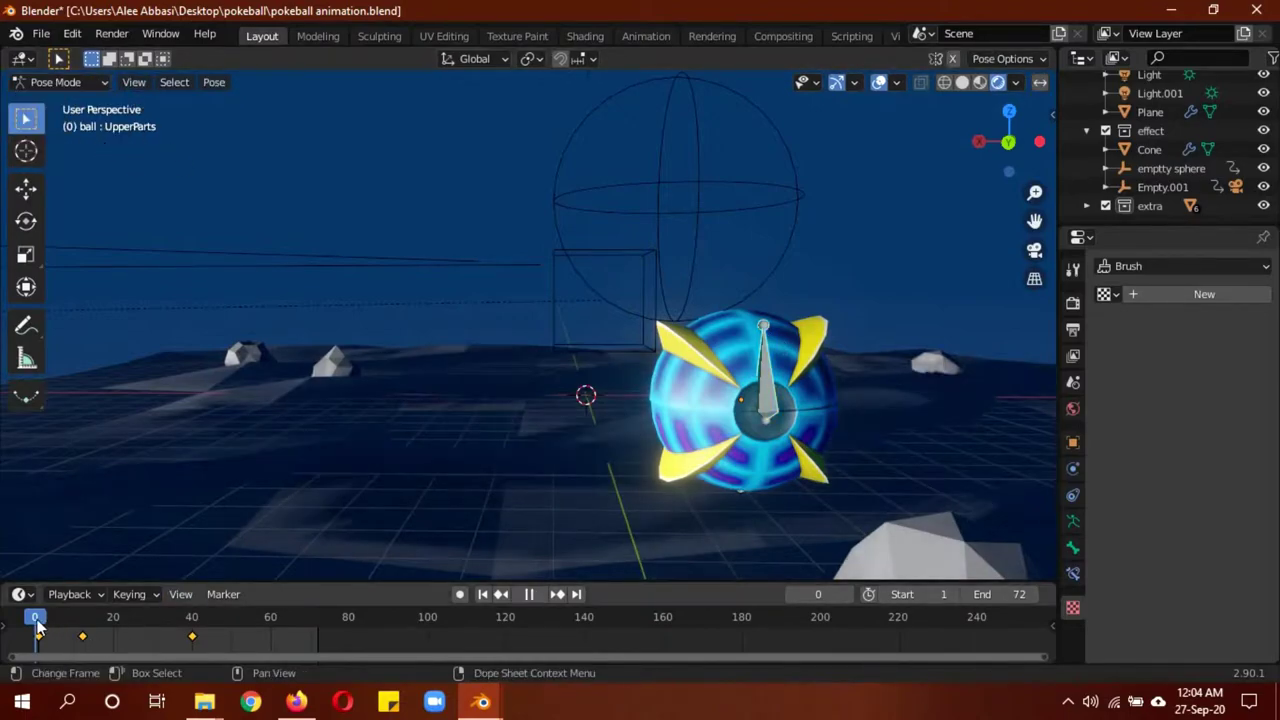
drag(42, 625, 40, 625)
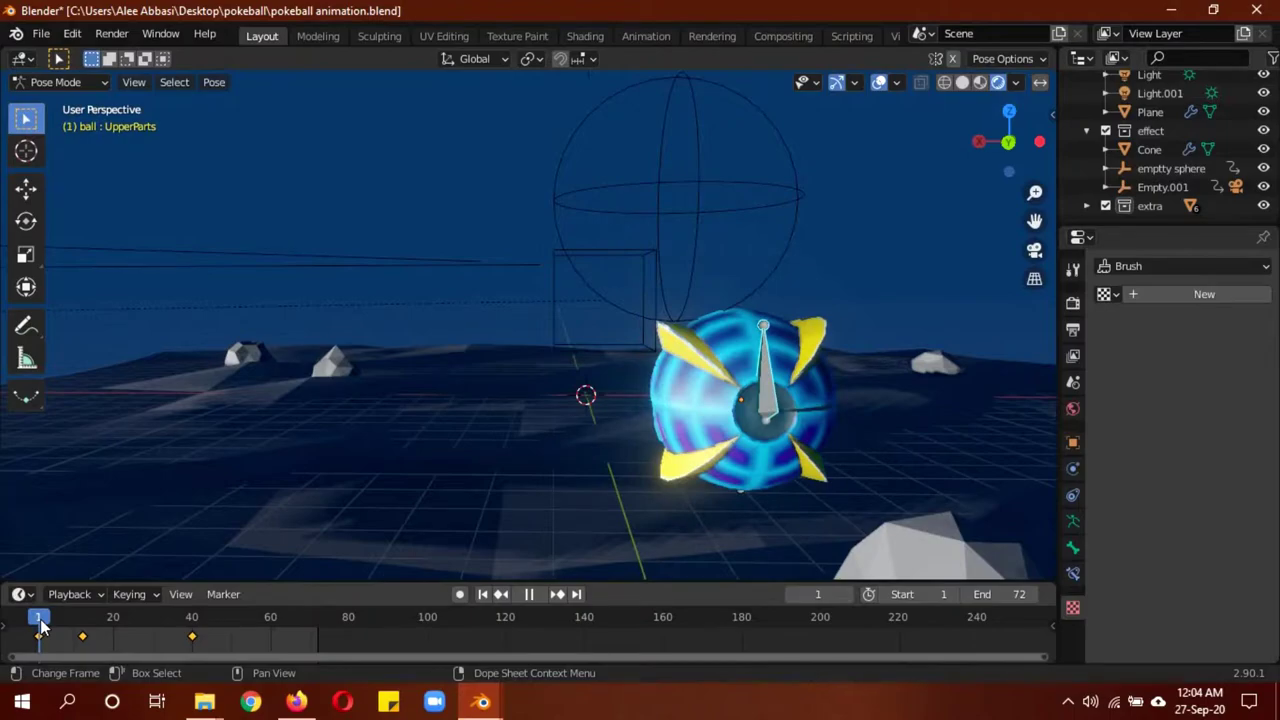
key(space)
middle_drag(257, 568, 760, 500)
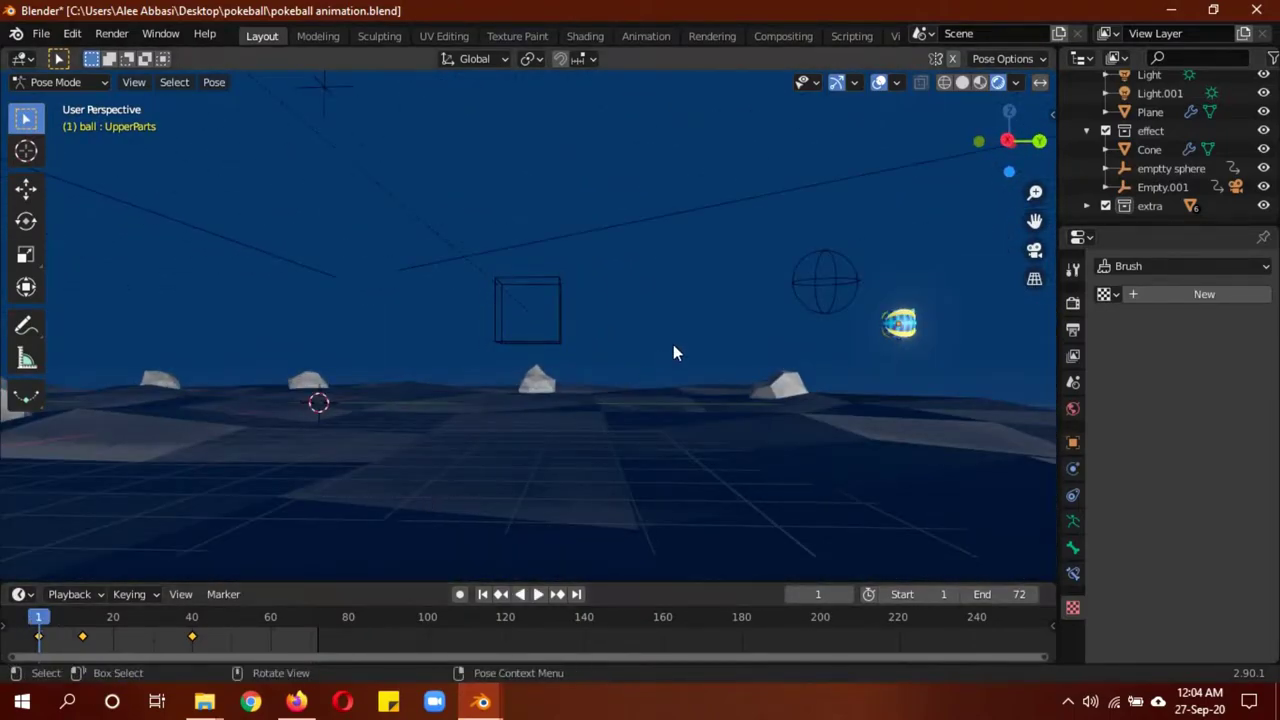
Insert a Location & Rotation keyframe and rotate the UpperParts bone about -21 degrees
key(i)
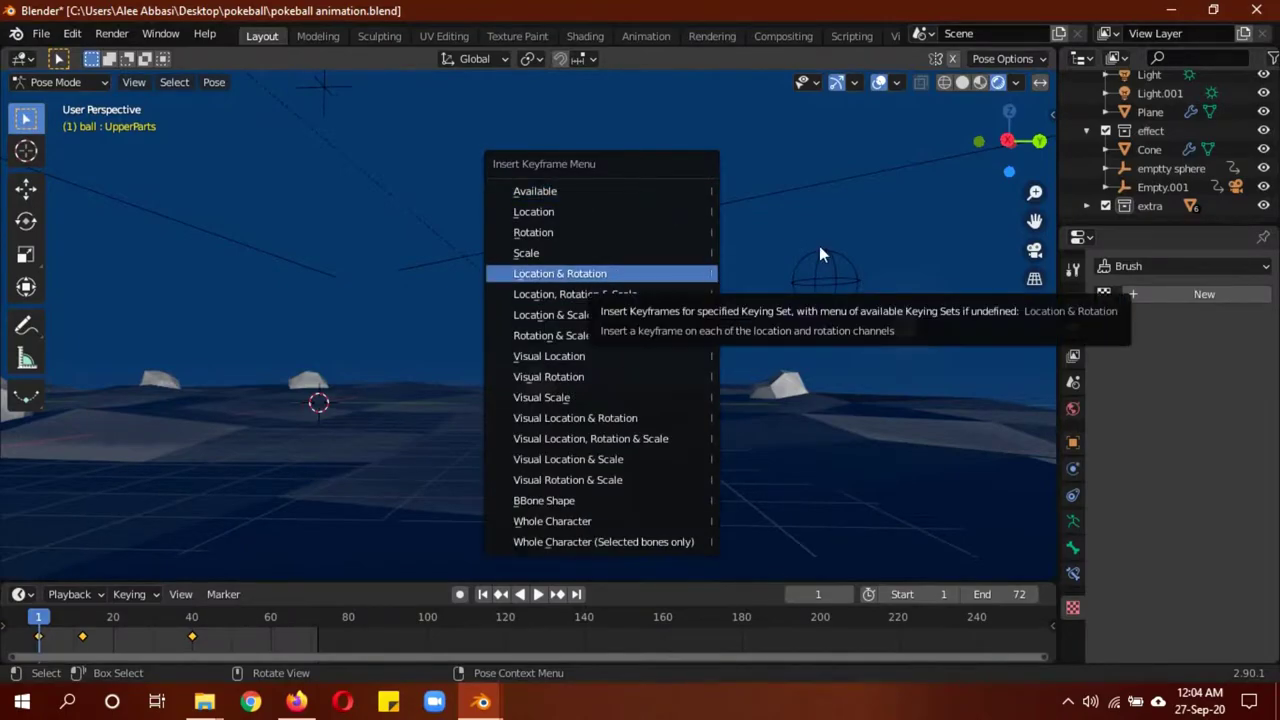
key(space)
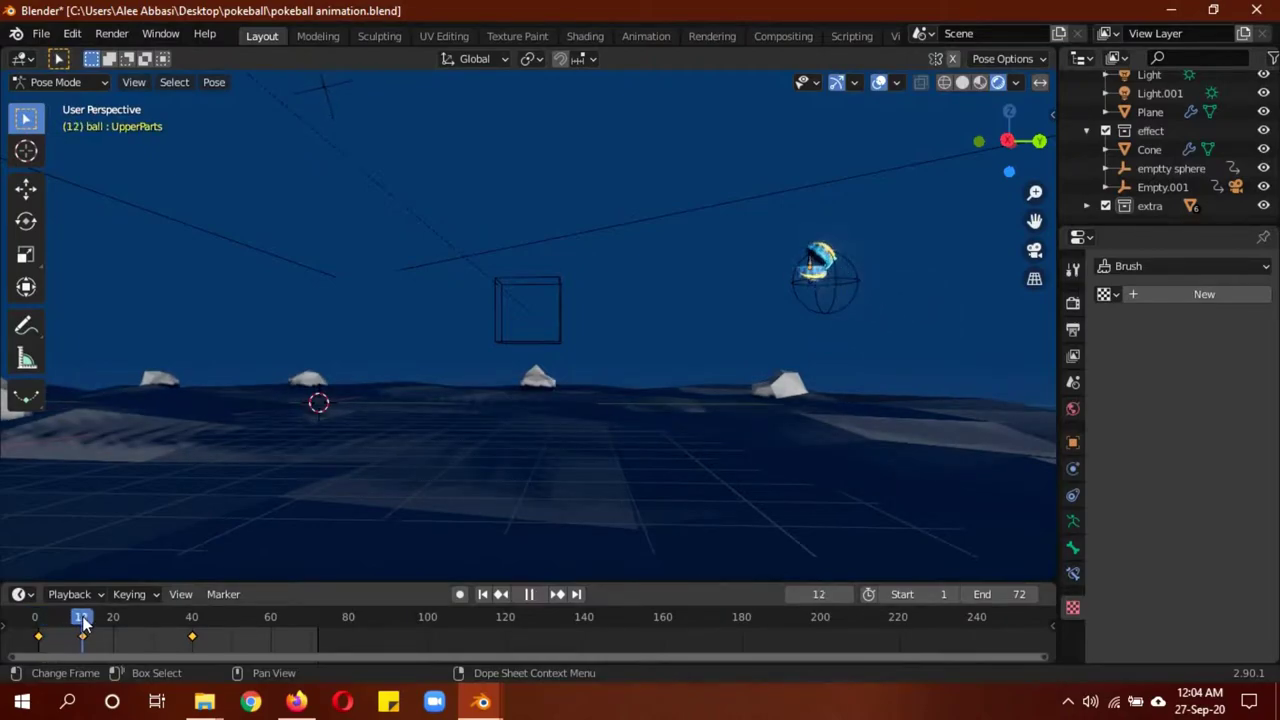
drag(83, 622, 40, 613)
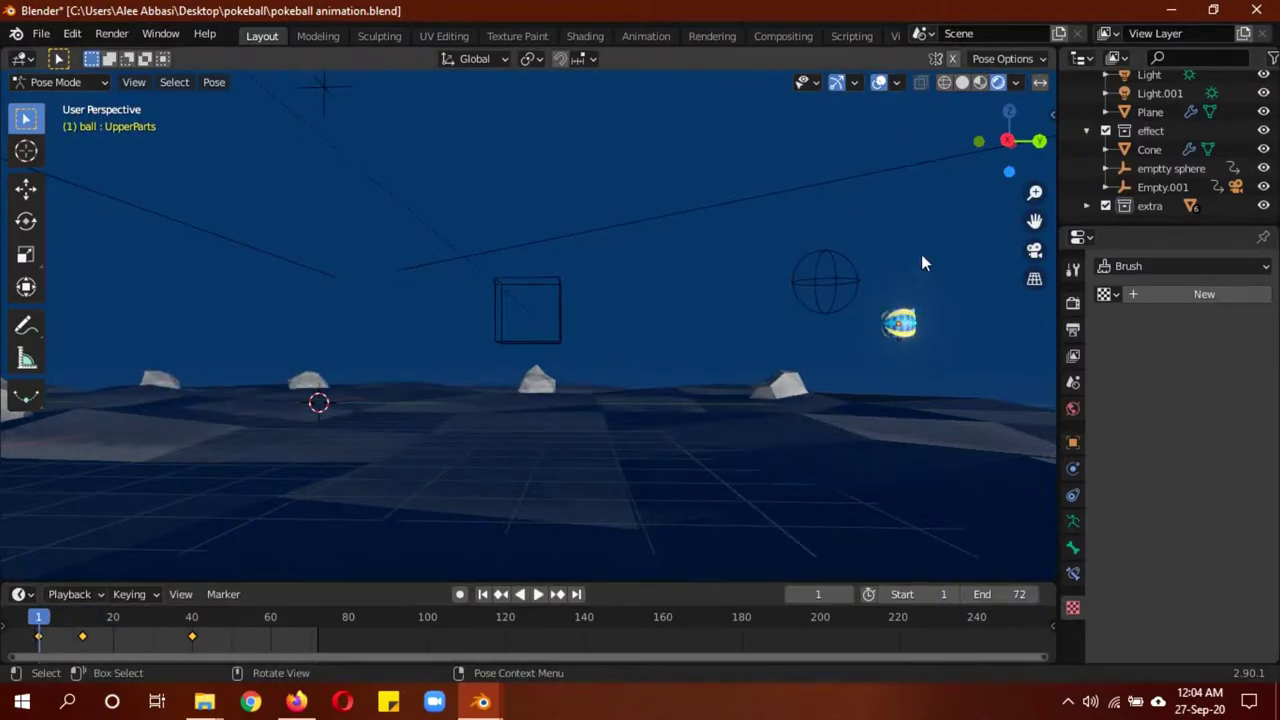
key(r)
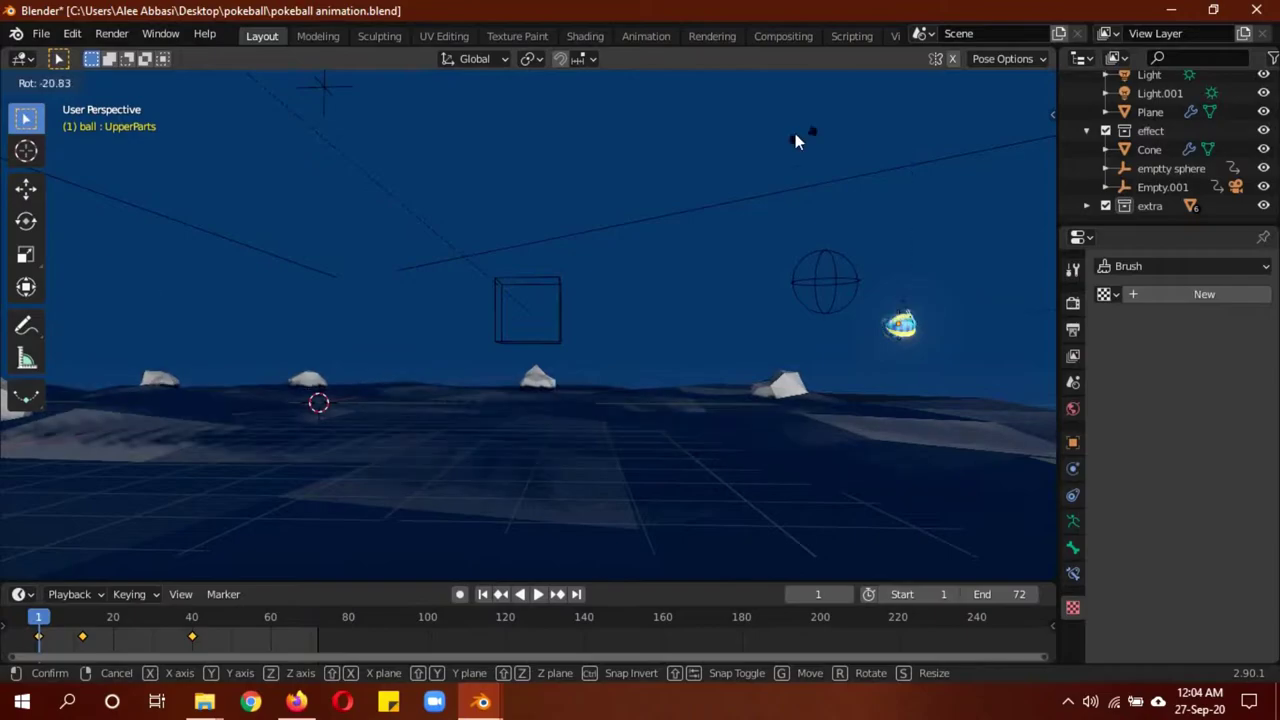
click(337, 176)
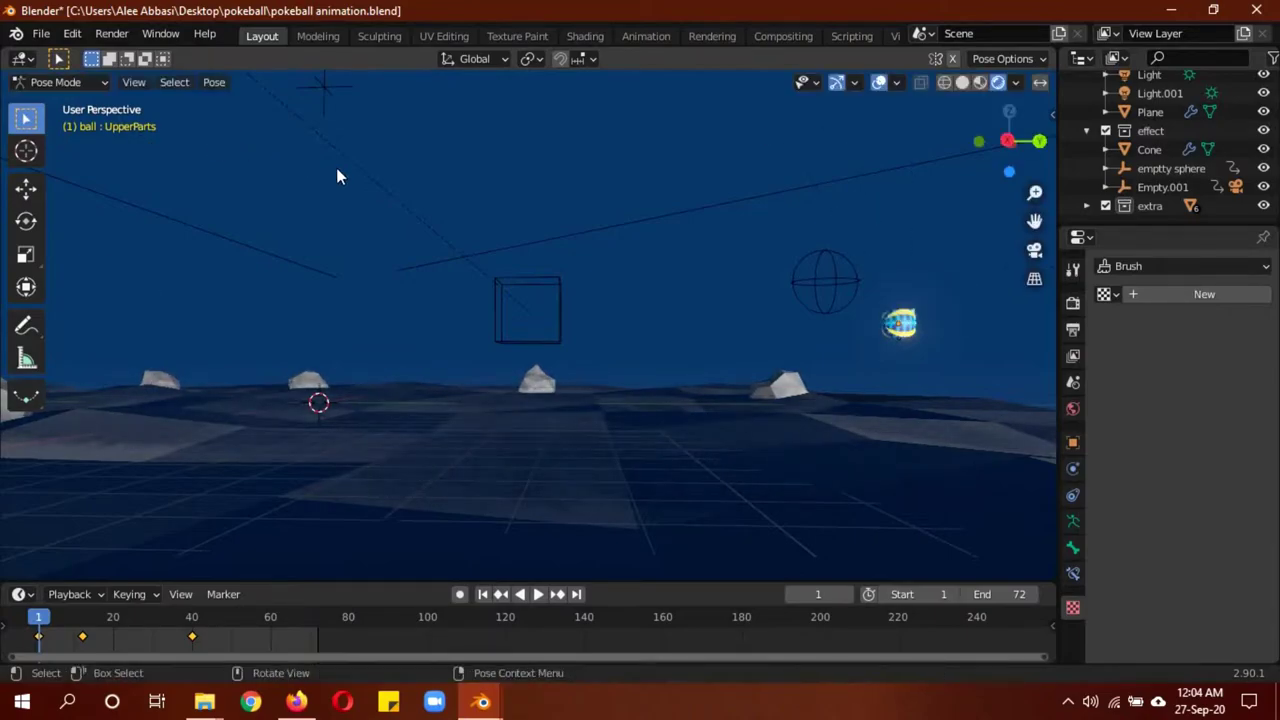
Return to Object Mode, play the animation, and show the lightning cone's modifiers
click(88, 85)
click(89, 100)
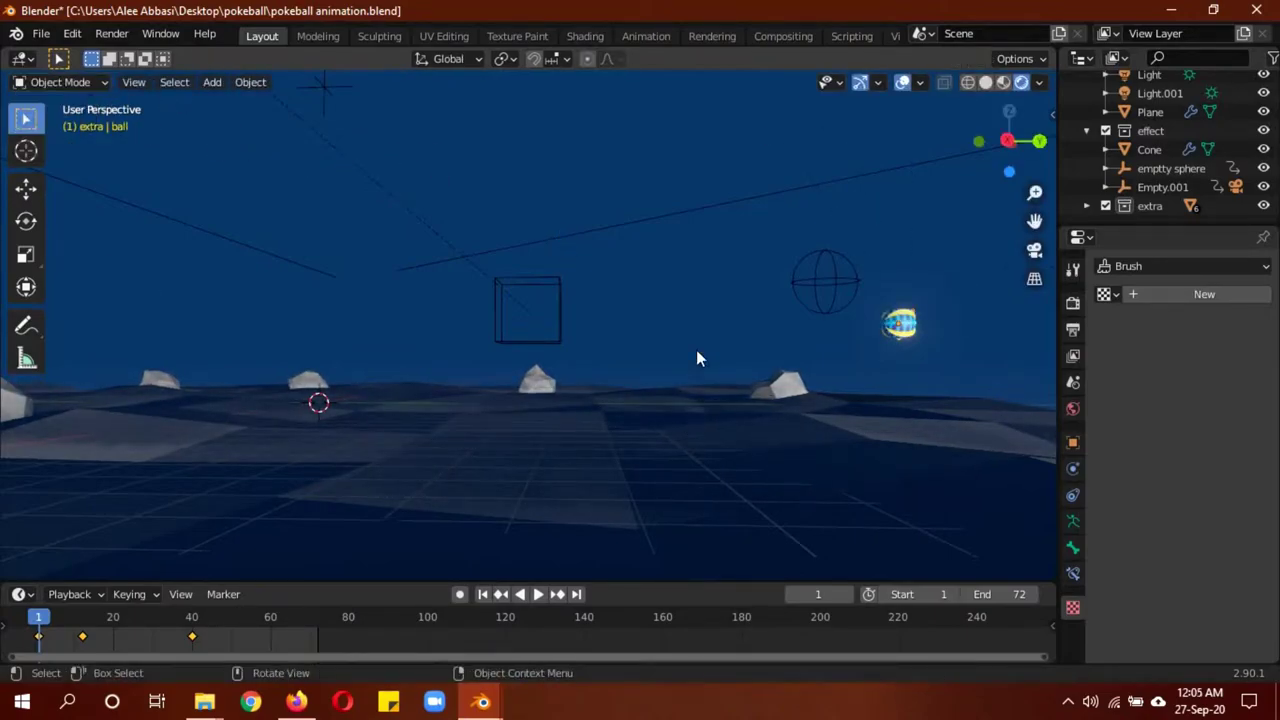
key(space)
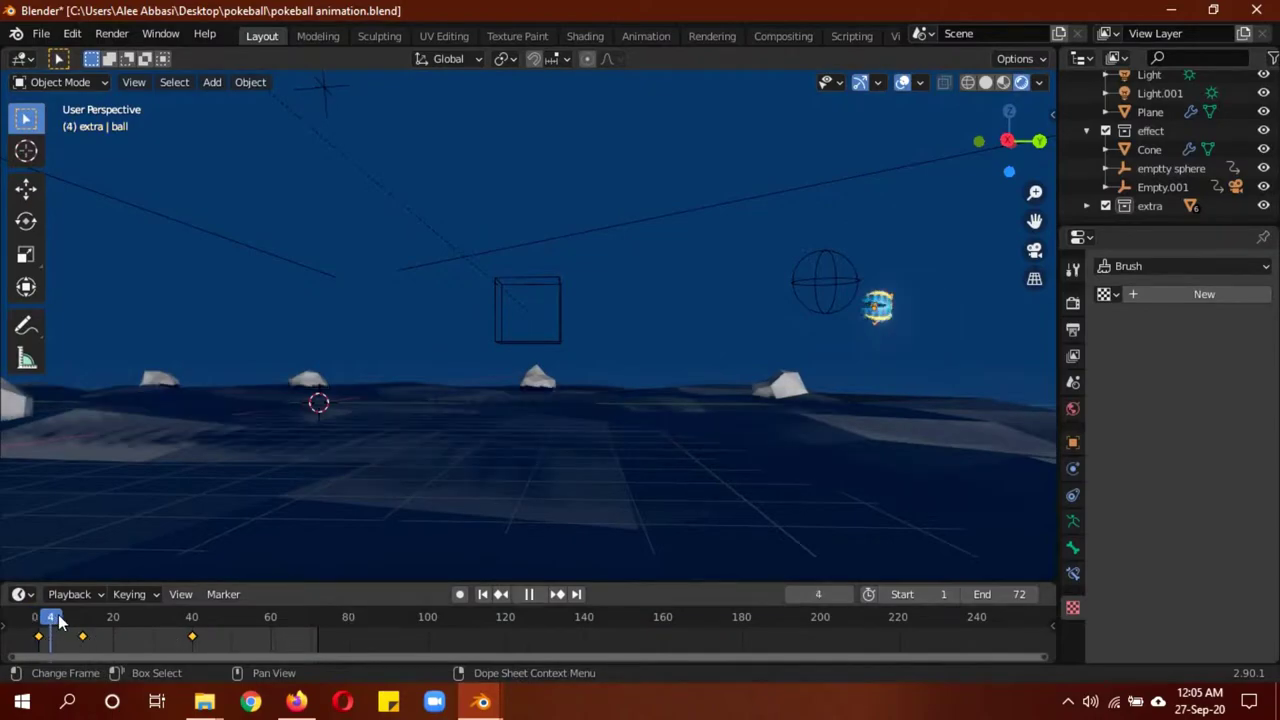
key(space)
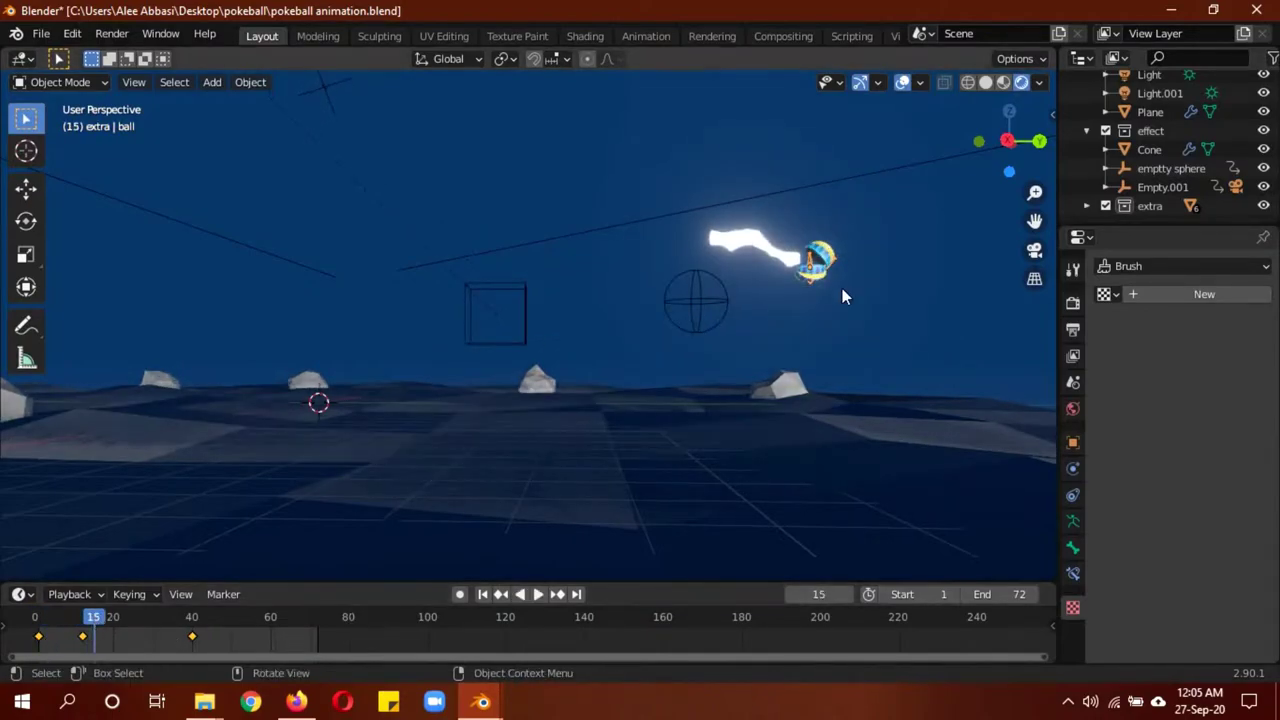
click(741, 237)
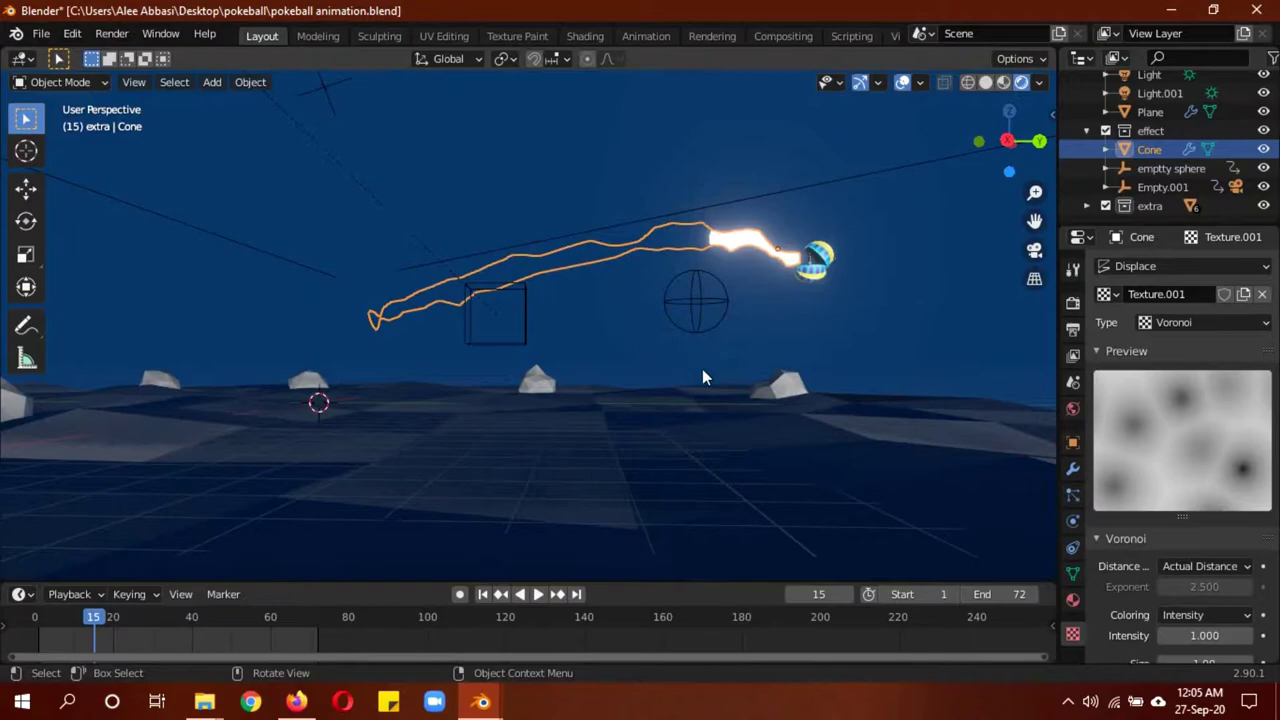
click(1073, 468)
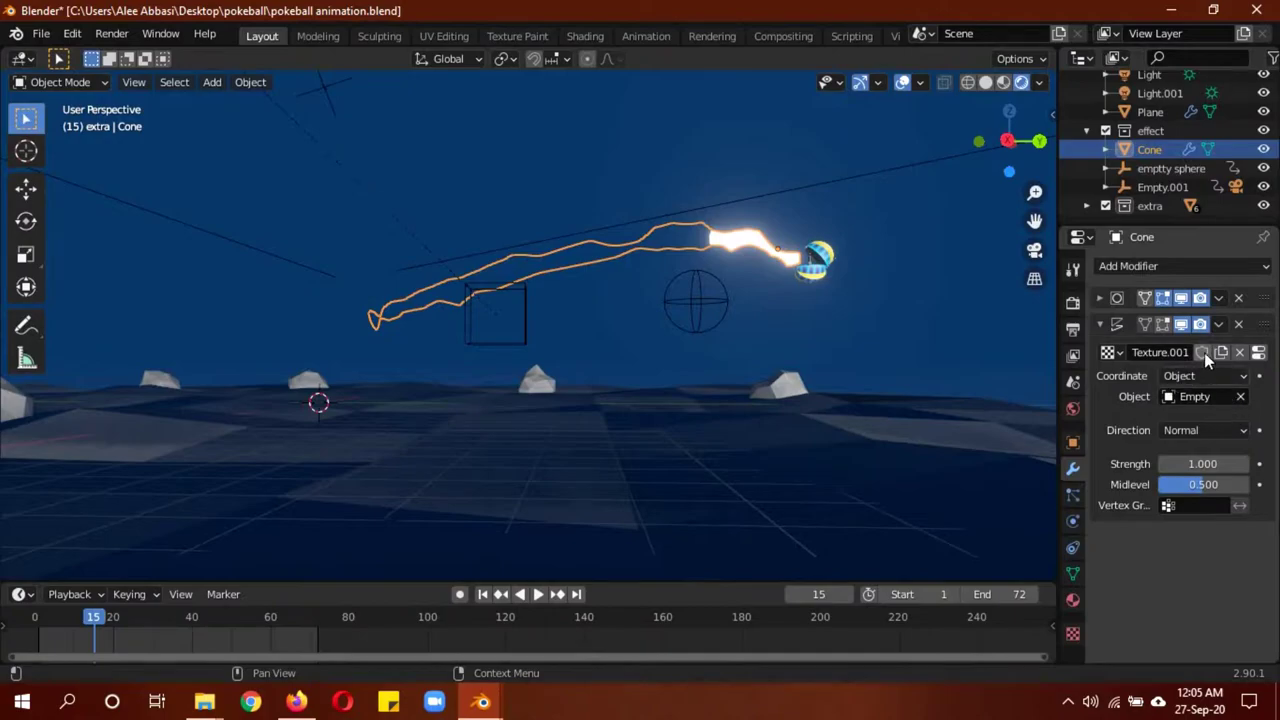
Toggle the Displace modifier's visibility in solid shading and inspect the Subdivision settings
click(1181, 325)
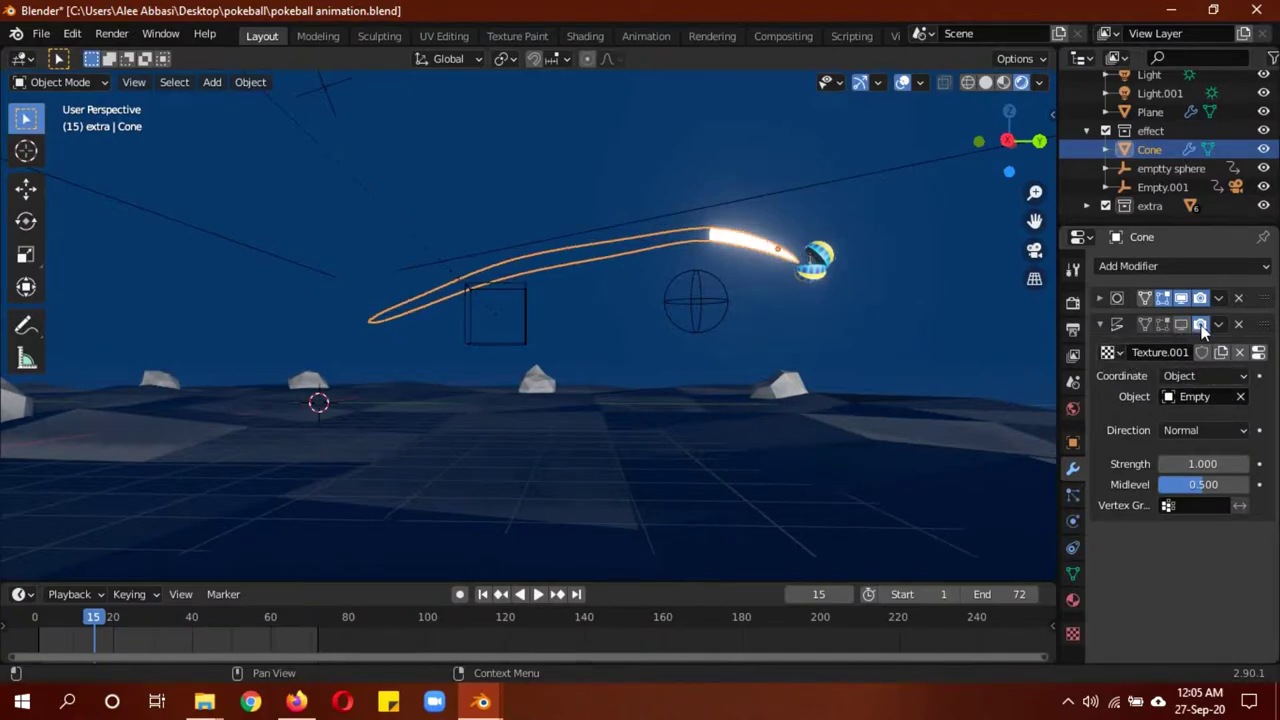
key(z)
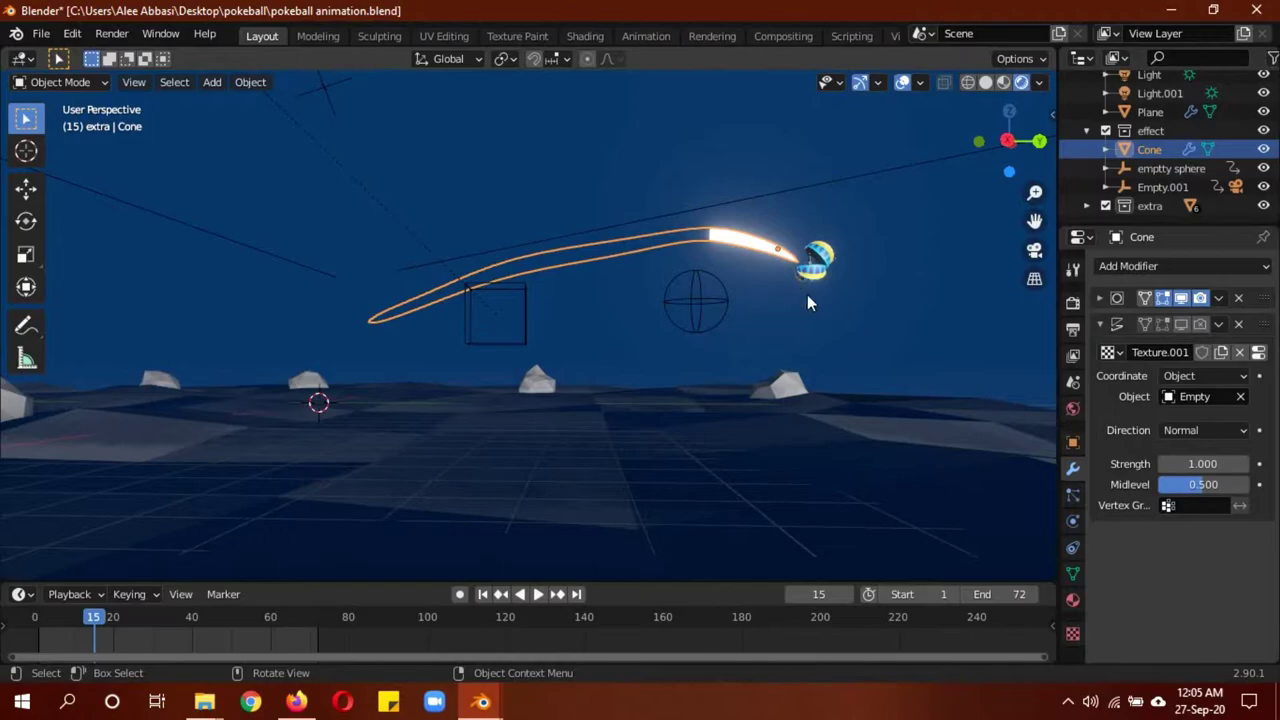
key(z)
click(971, 318)
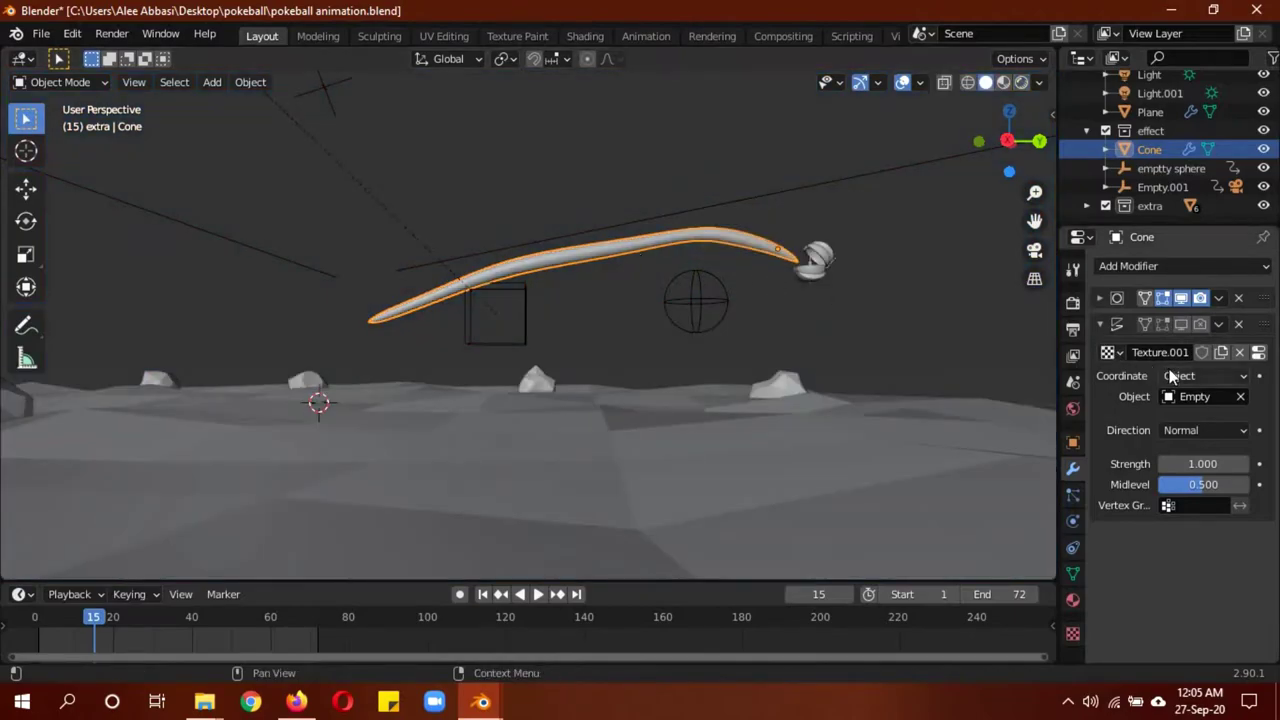
drag(1181, 325, 1199, 325)
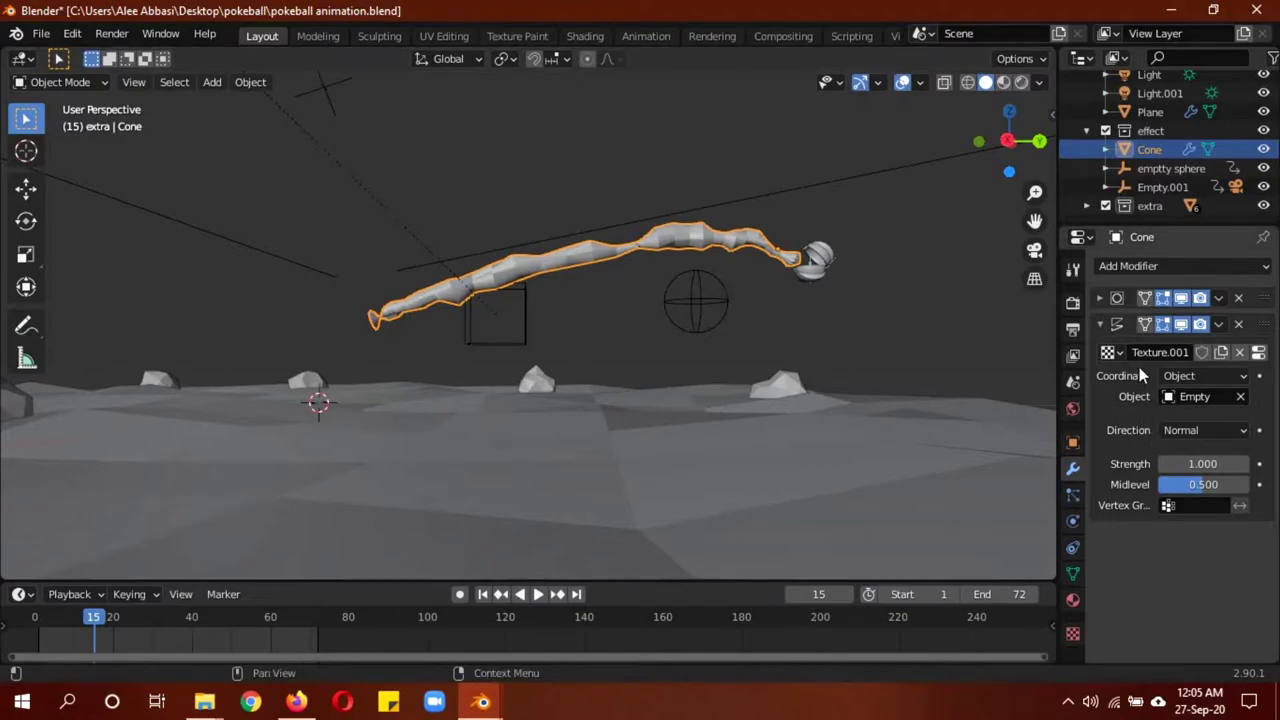
click(1113, 301)
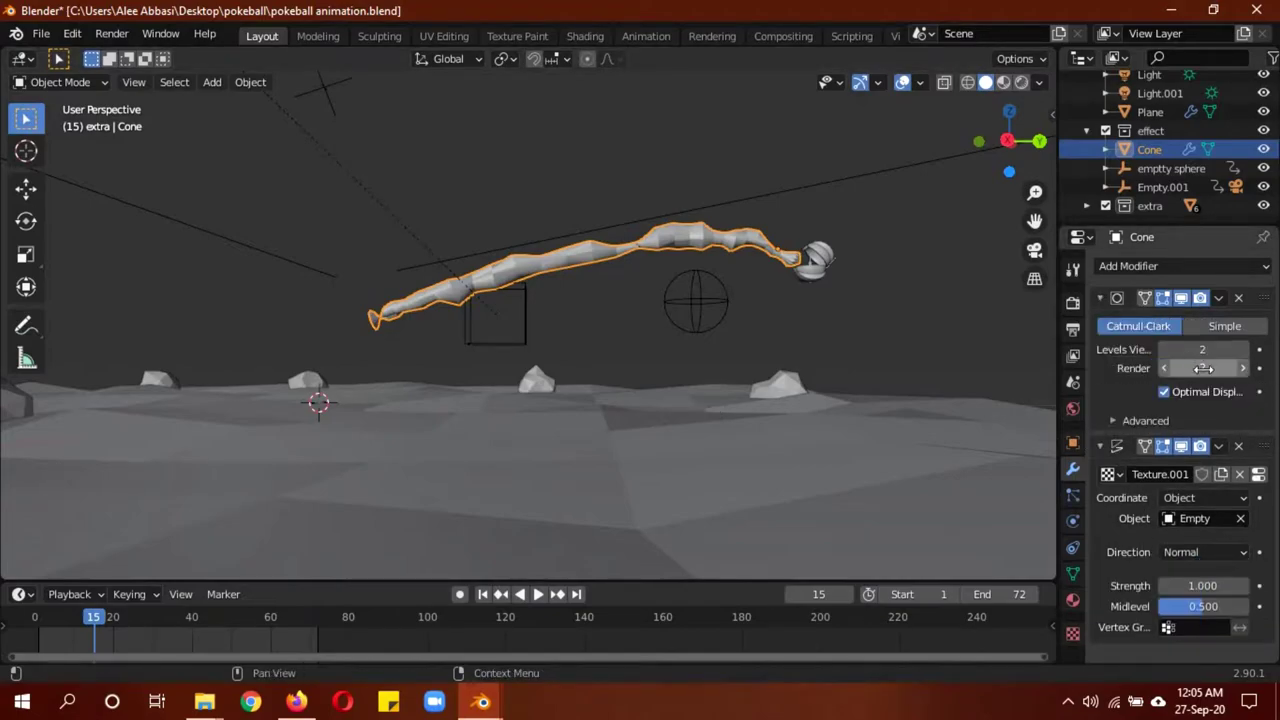
click(1101, 299)
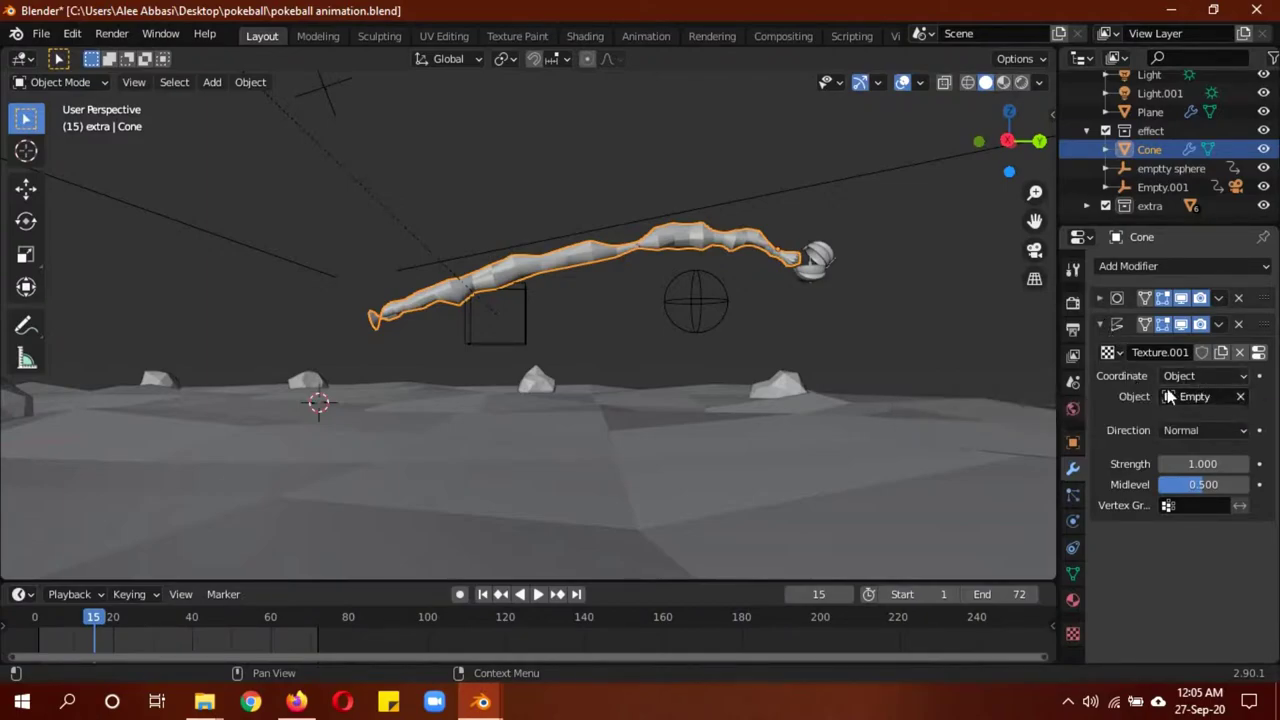
Select the Empty and play its wobble animation backwards, stopping at the last frame
click(322, 102)
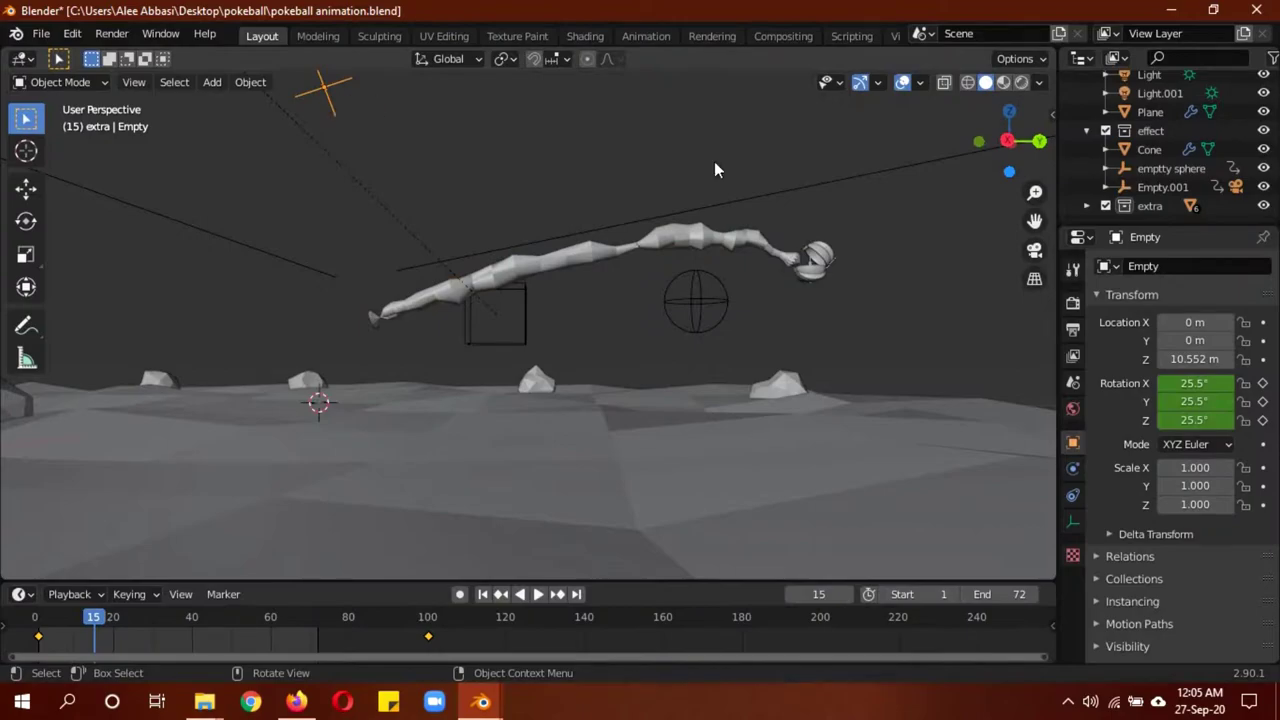
click(655, 250)
click(322, 100)
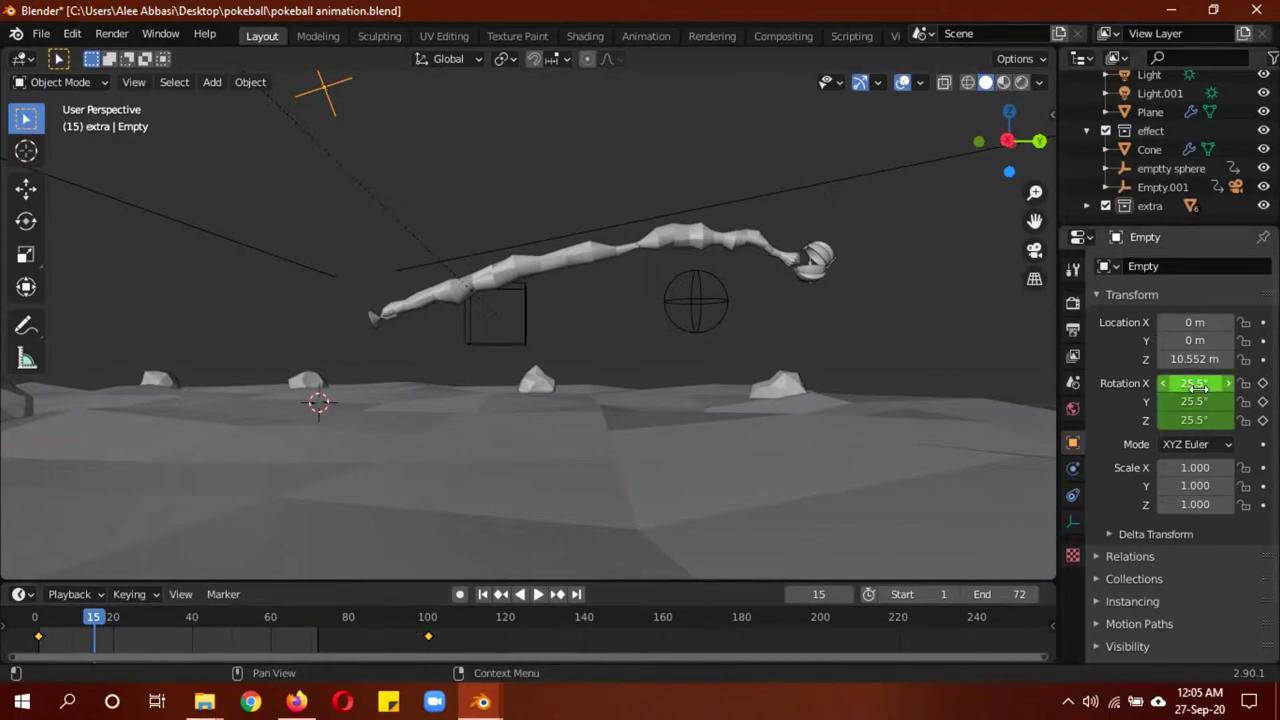
key(shift+ctrl+space)
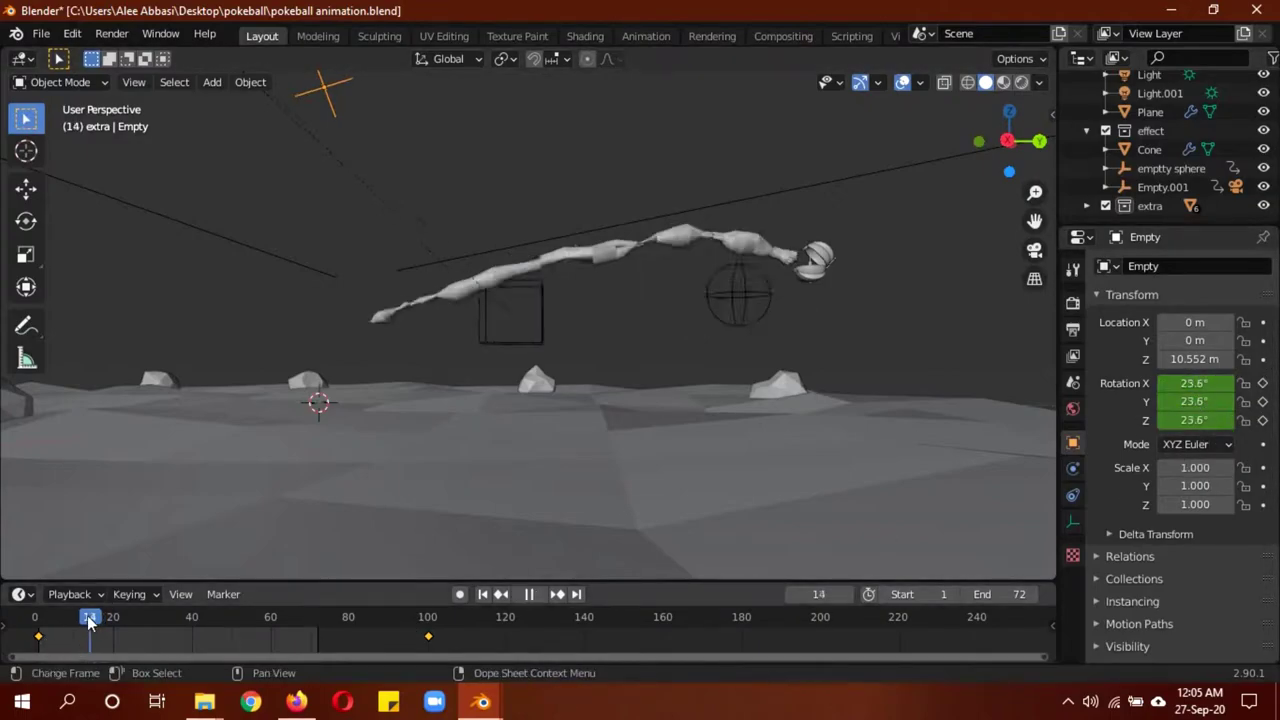
drag(52, 620, 97, 630)
key(space)
In rendered view, select the lightning cone, check its Render and Material settings, and enter Shading
key(z)
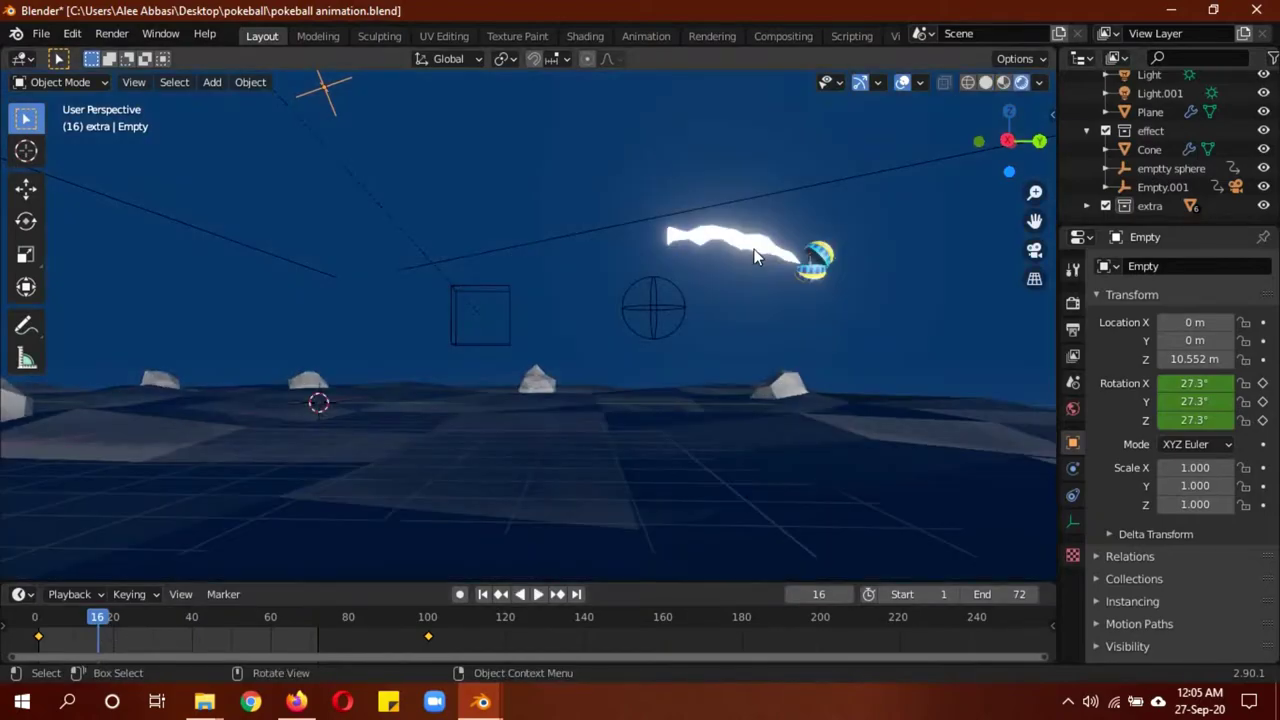
click(749, 242)
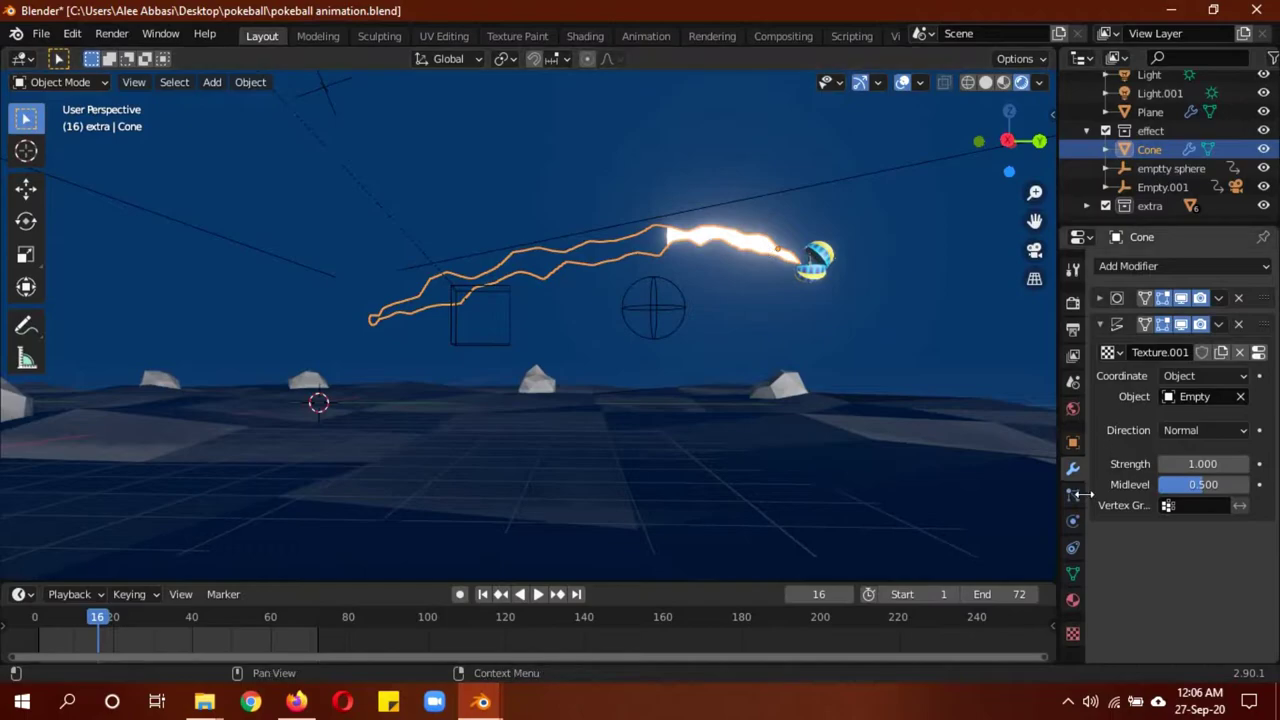
click(1073, 303)
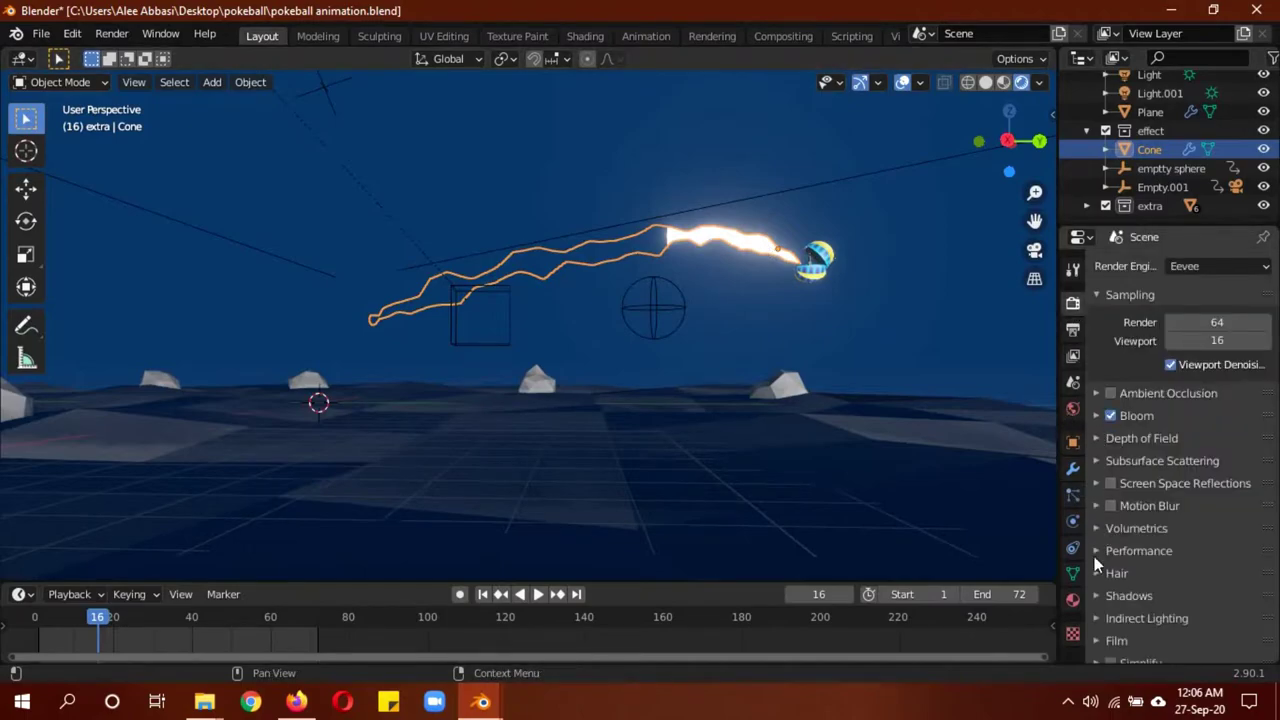
click(1073, 600)
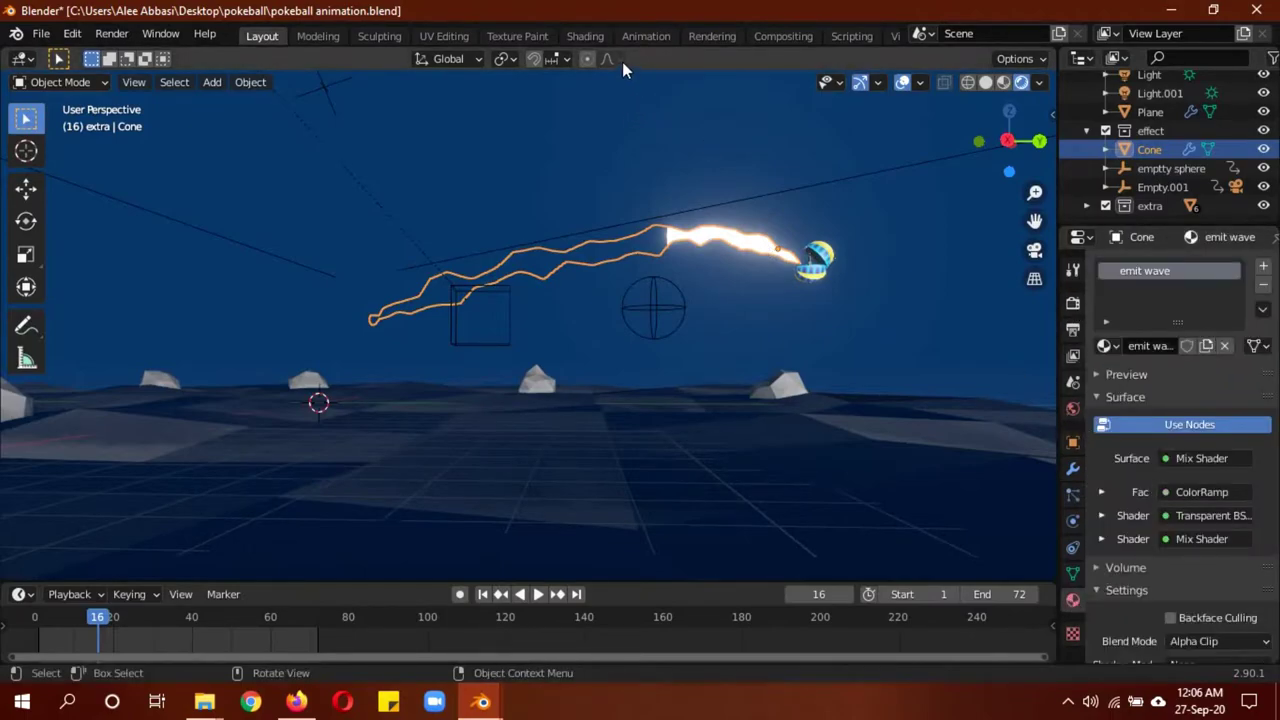
click(582, 37)
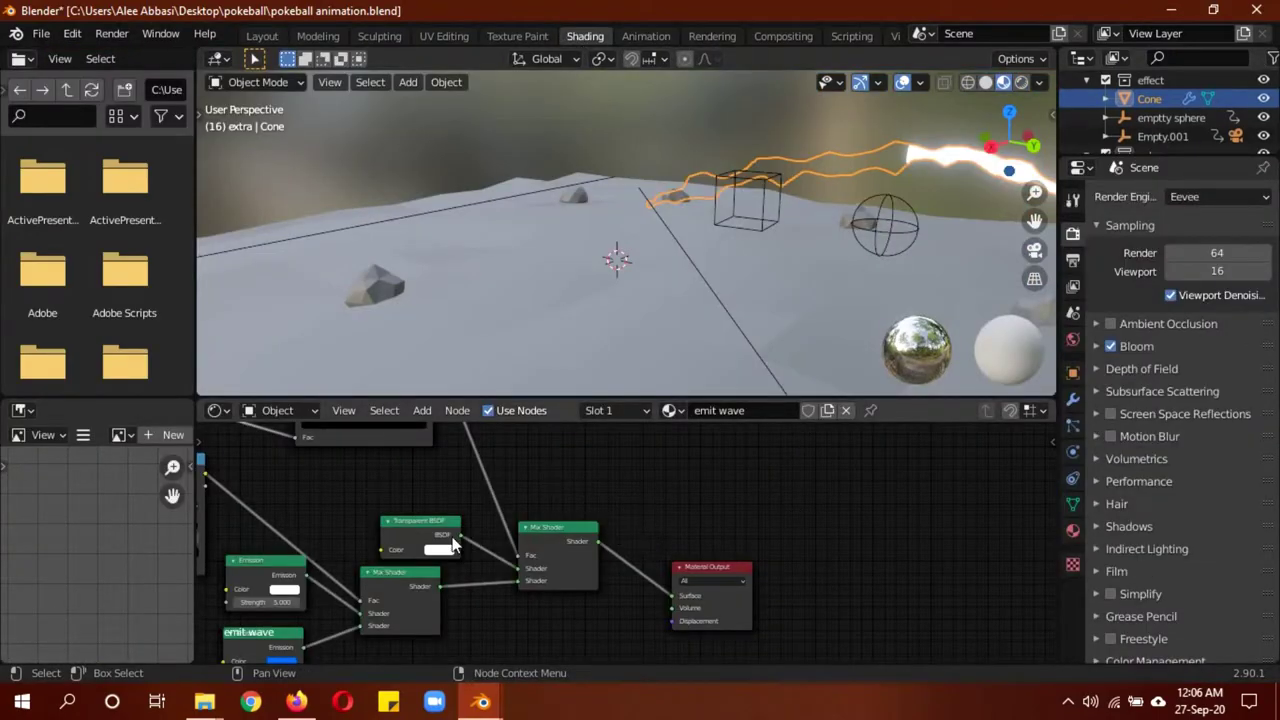
Reposition the Transparent BSDF and Emission nodes and bring the Layer Weight node into view
drag(422, 538, 408, 513)
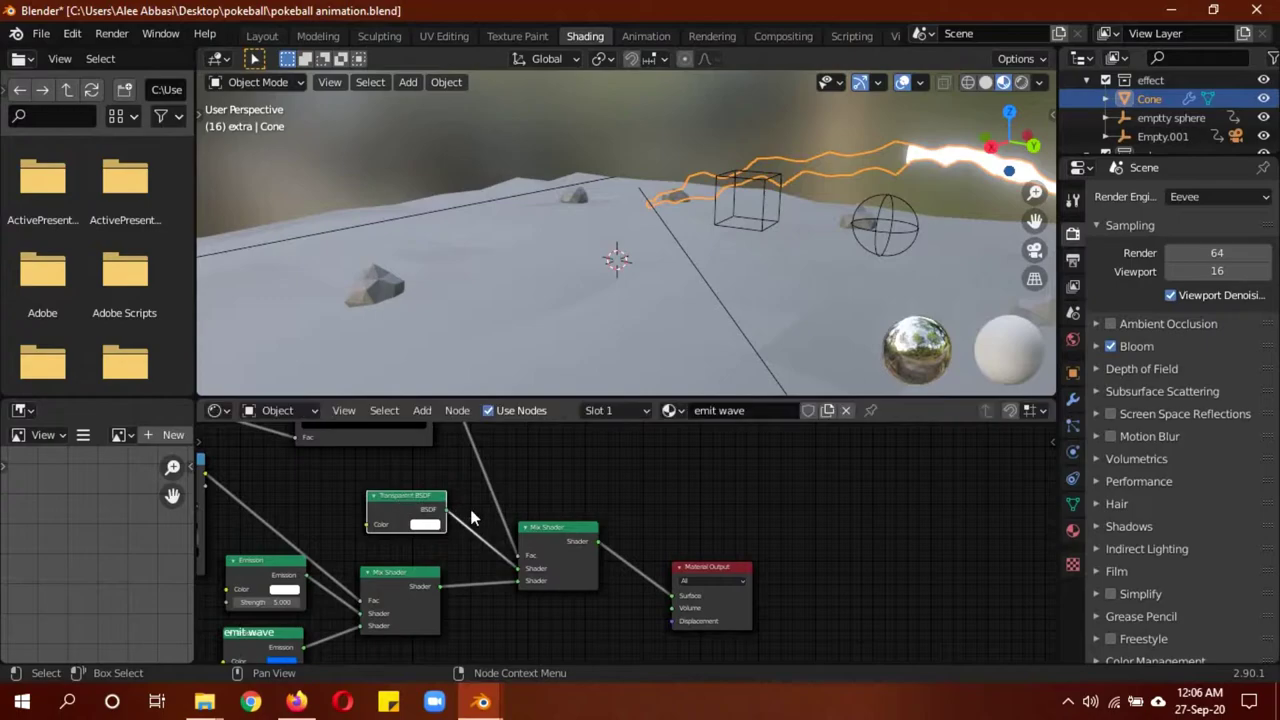
click(1073, 530)
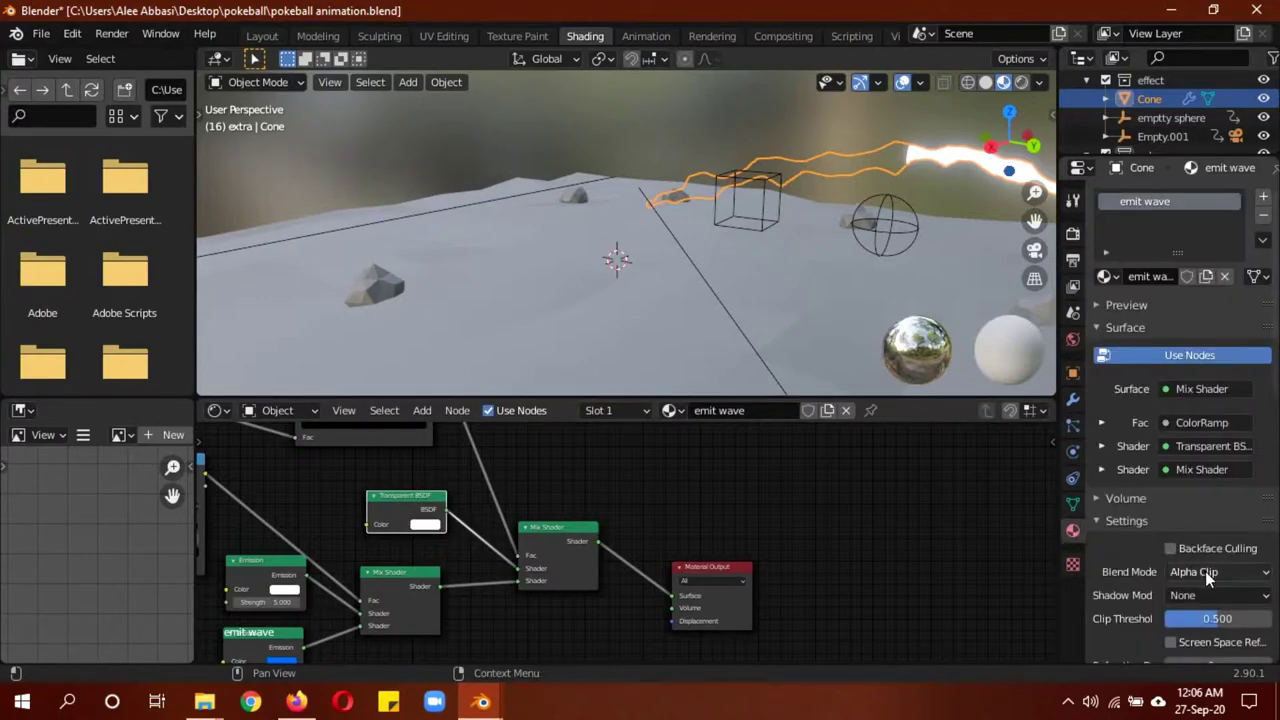
middle_drag(696, 507, 854, 462)
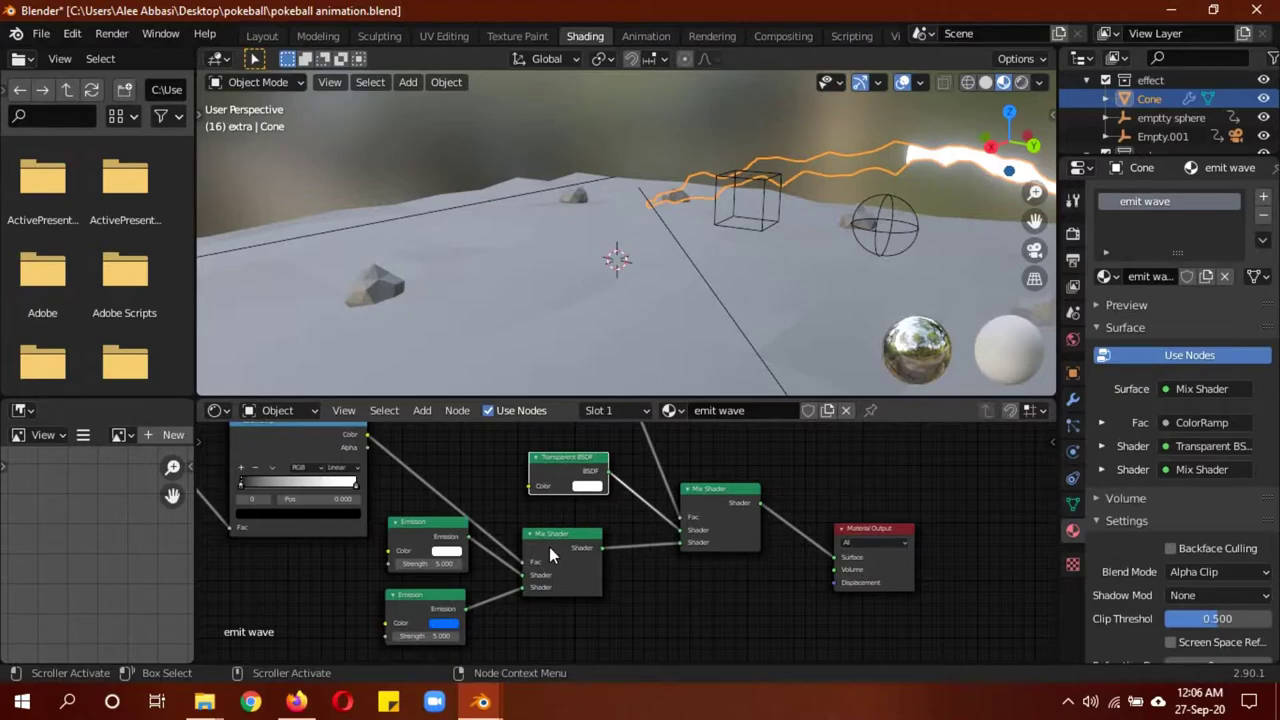
drag(418, 545, 411, 551)
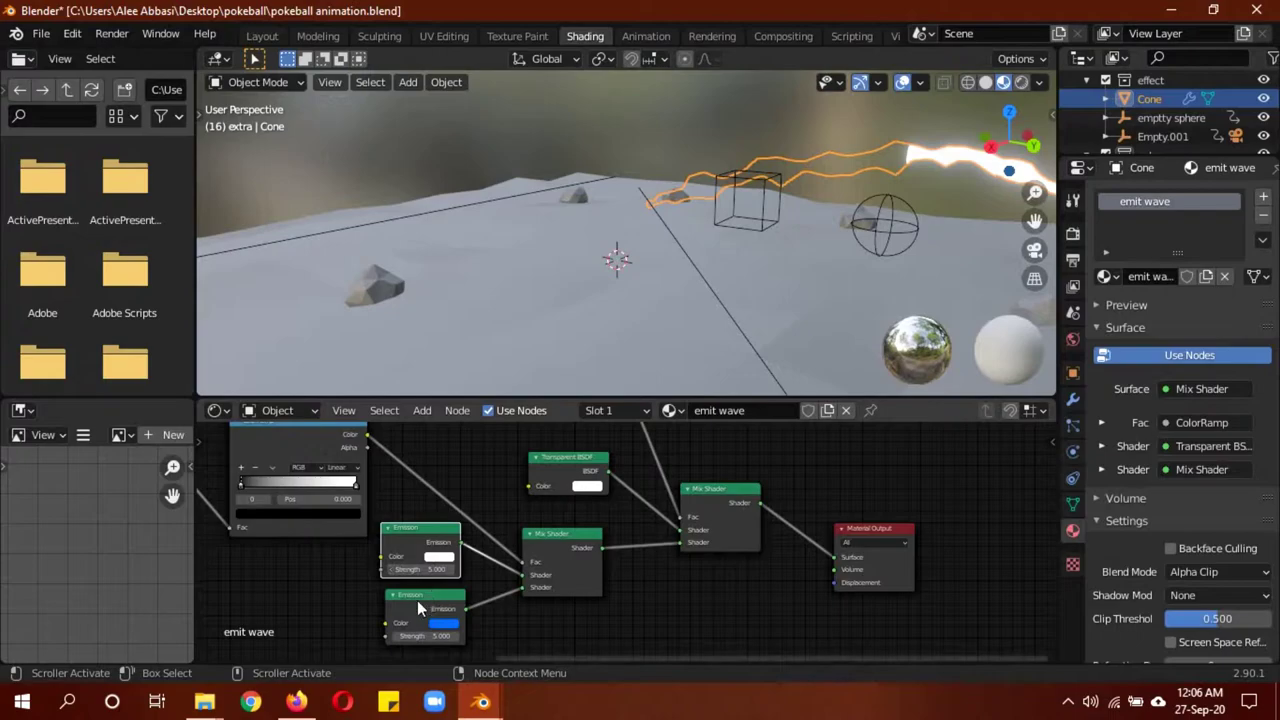
middle_drag(284, 598, 474, 618)
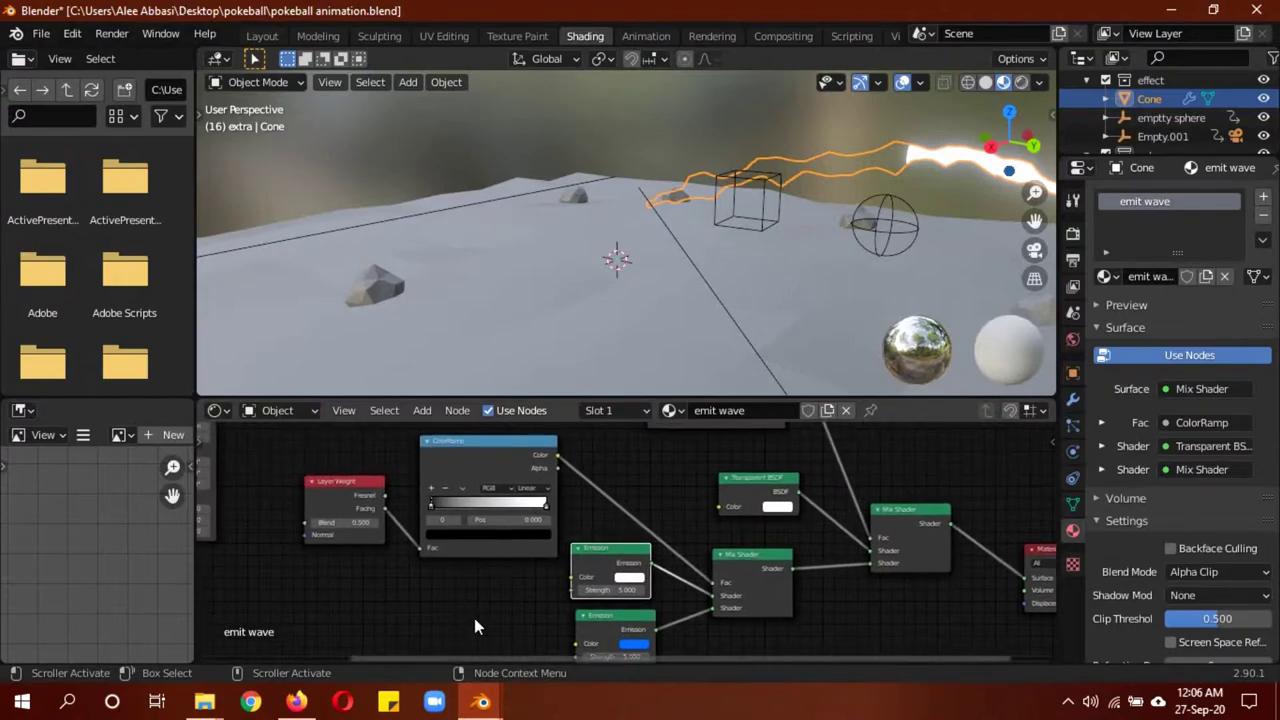
scroll(359, 567, up, 2)
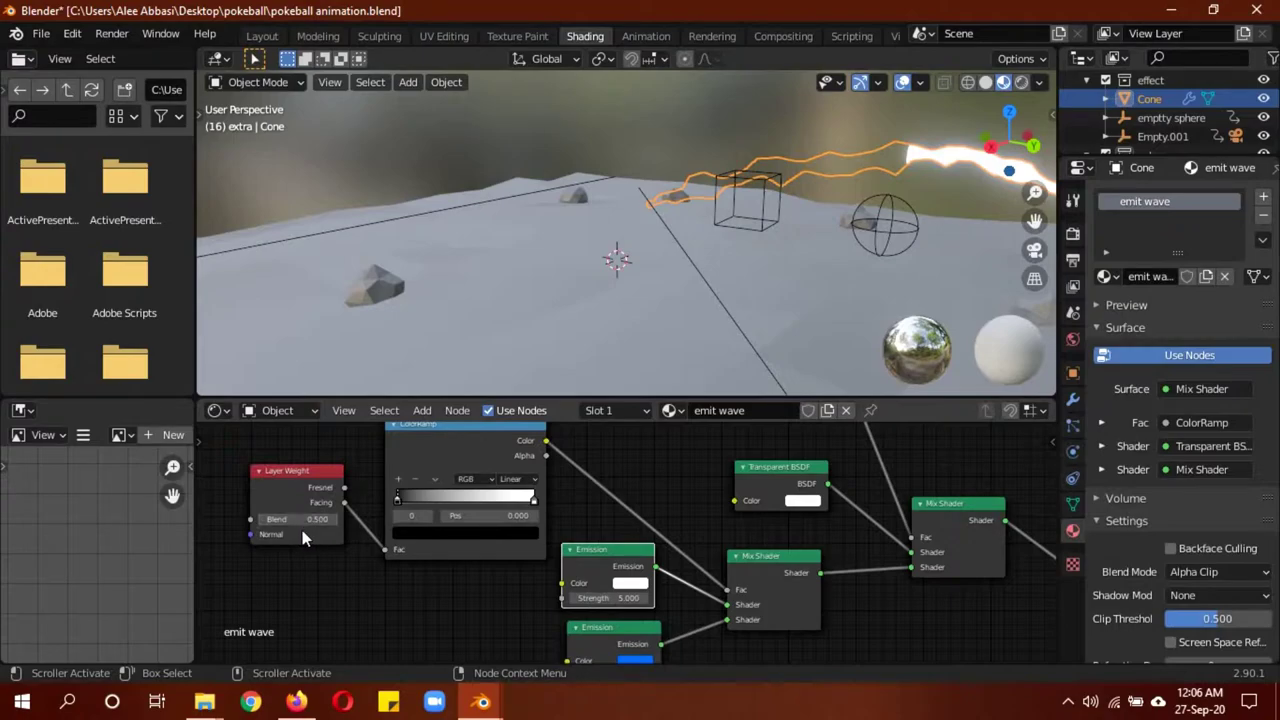
click(266, 37)
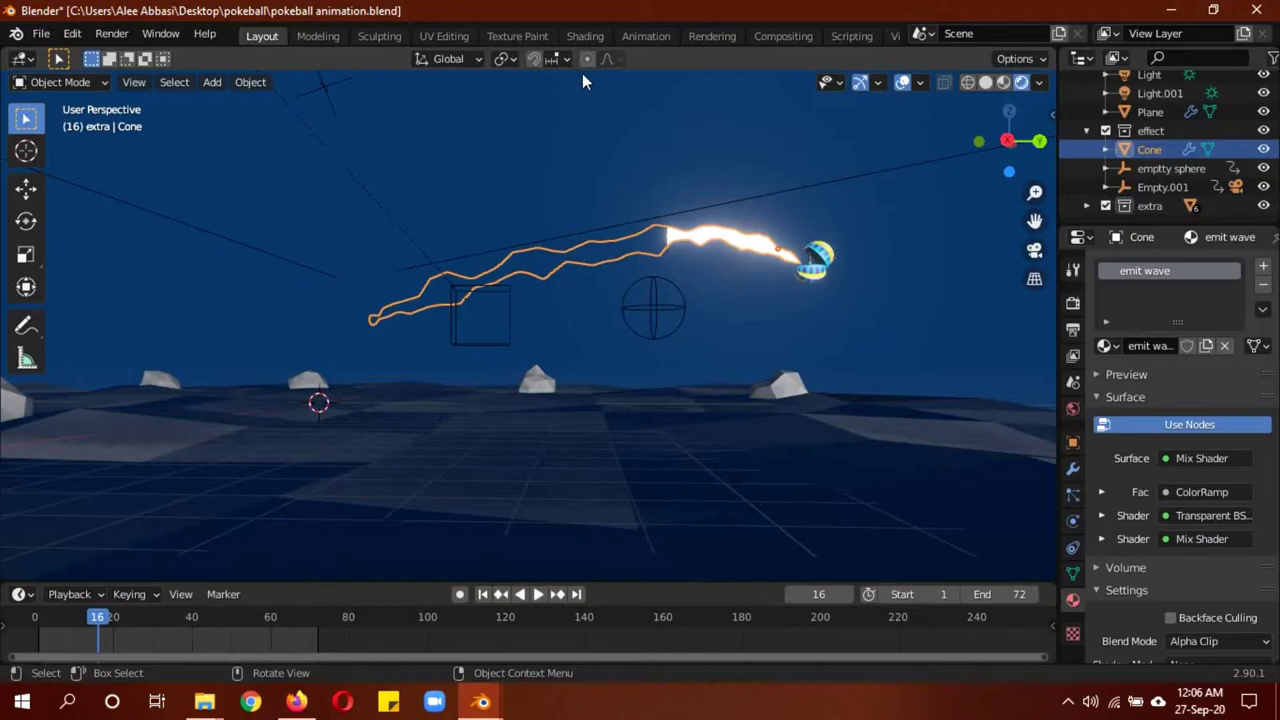
click(587, 37)
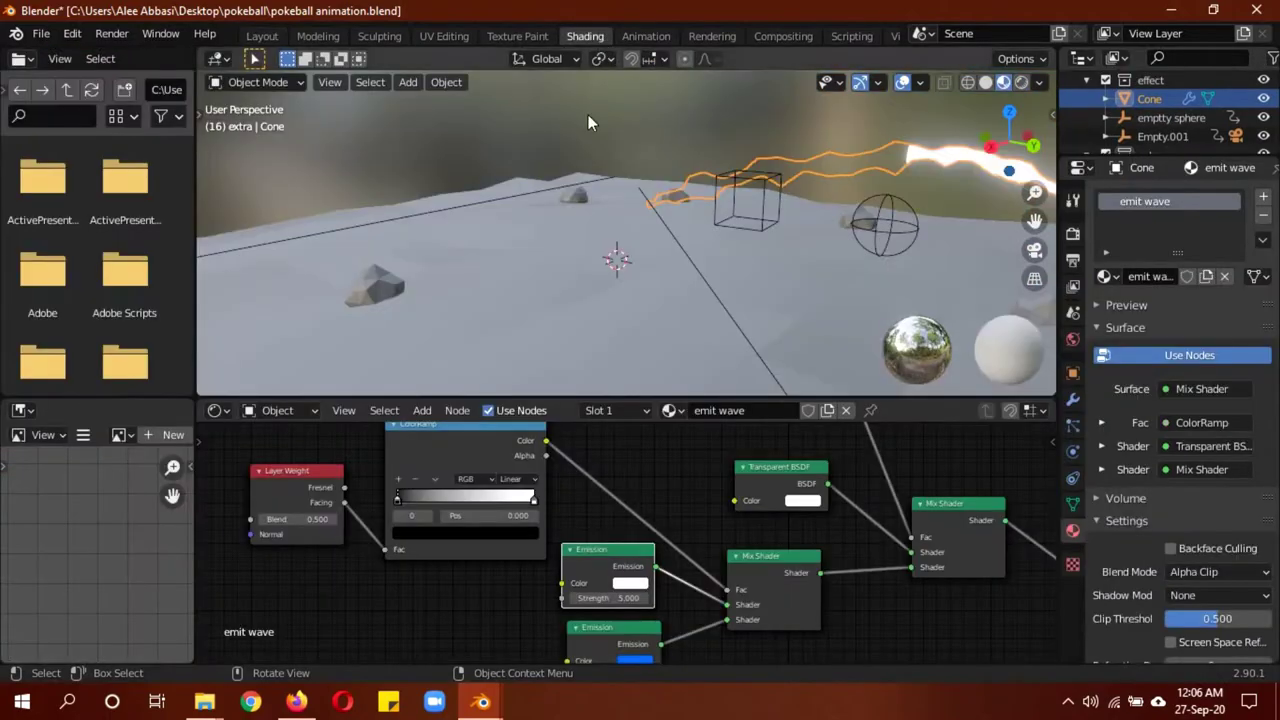
Pan the emit wave tree past Mapping and Separate XYZ to the Texture Coordinate node, cancelling a node search
scroll(671, 486, down, 2)
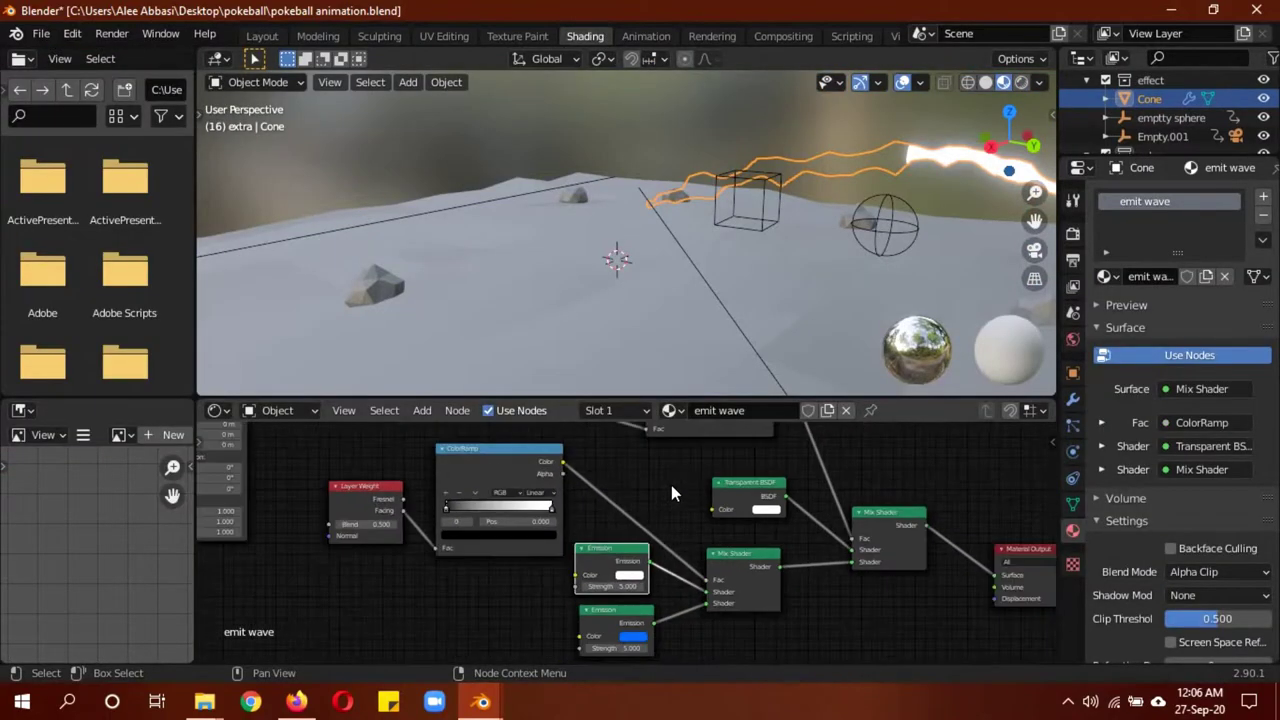
middle_drag(671, 476, 707, 548)
scroll(758, 471, down, 1)
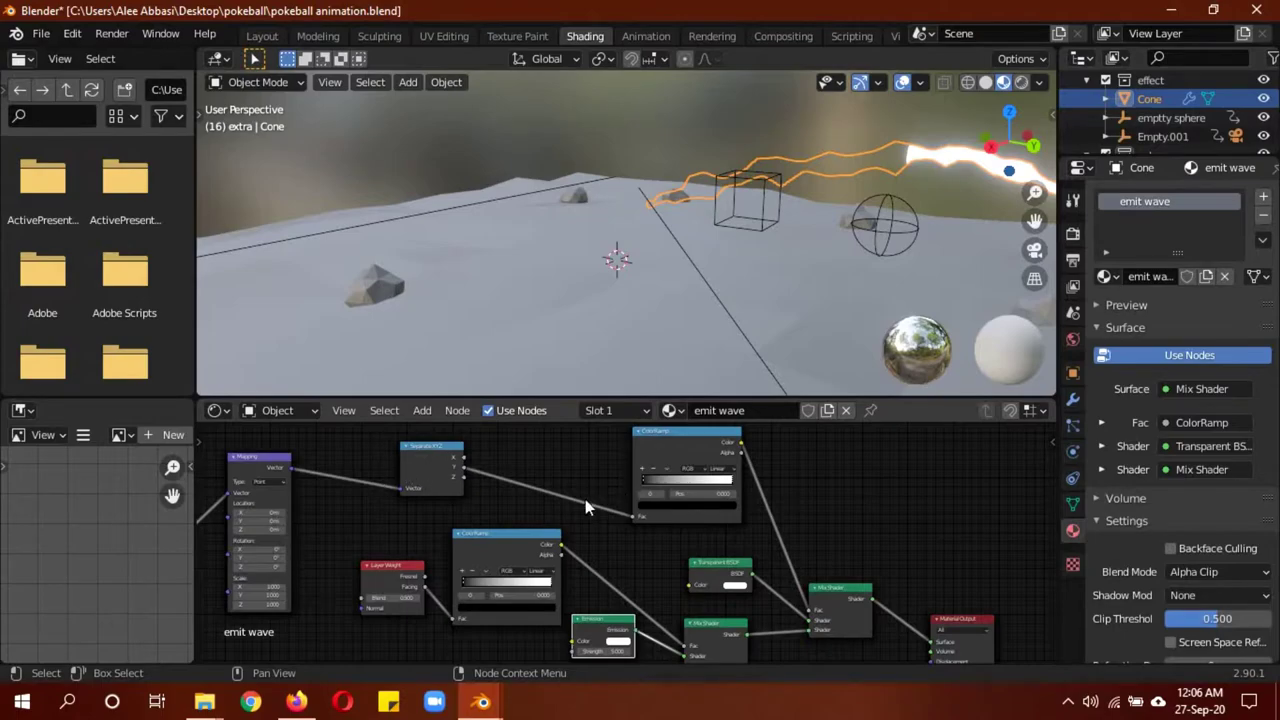
key(shift+a)
mouse_move(584, 508)
click(548, 464)
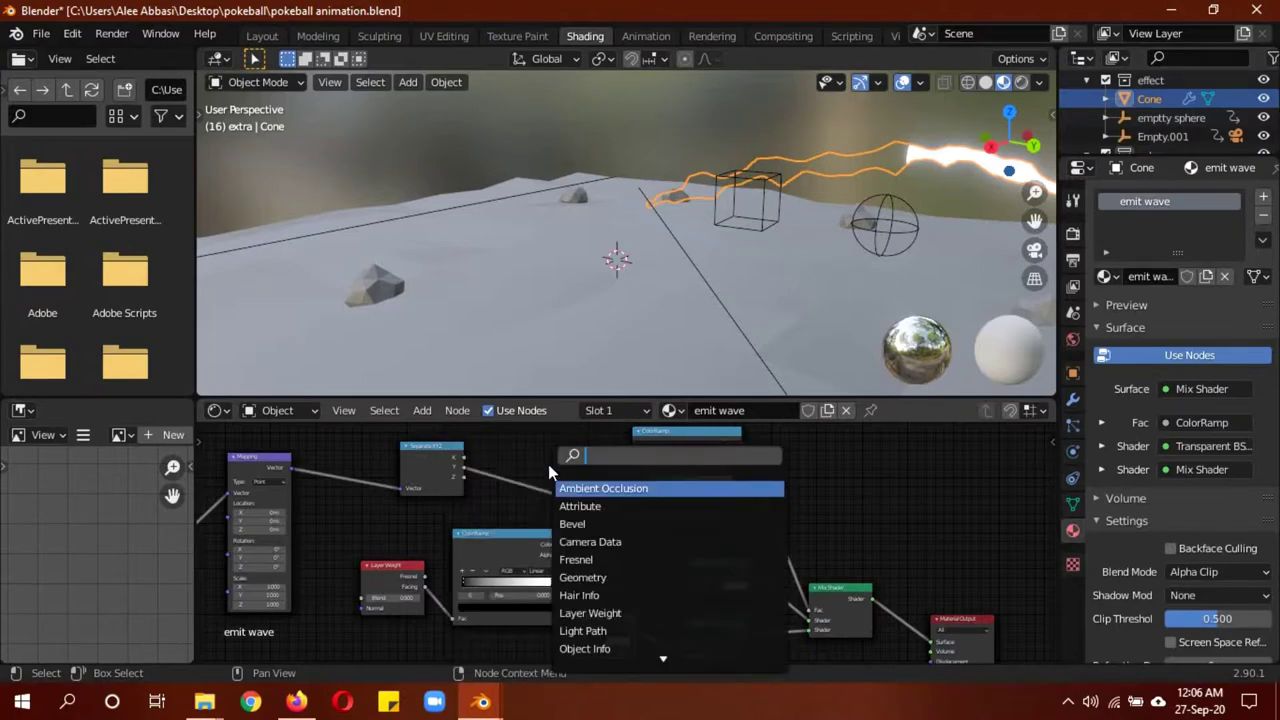
key(Escape)
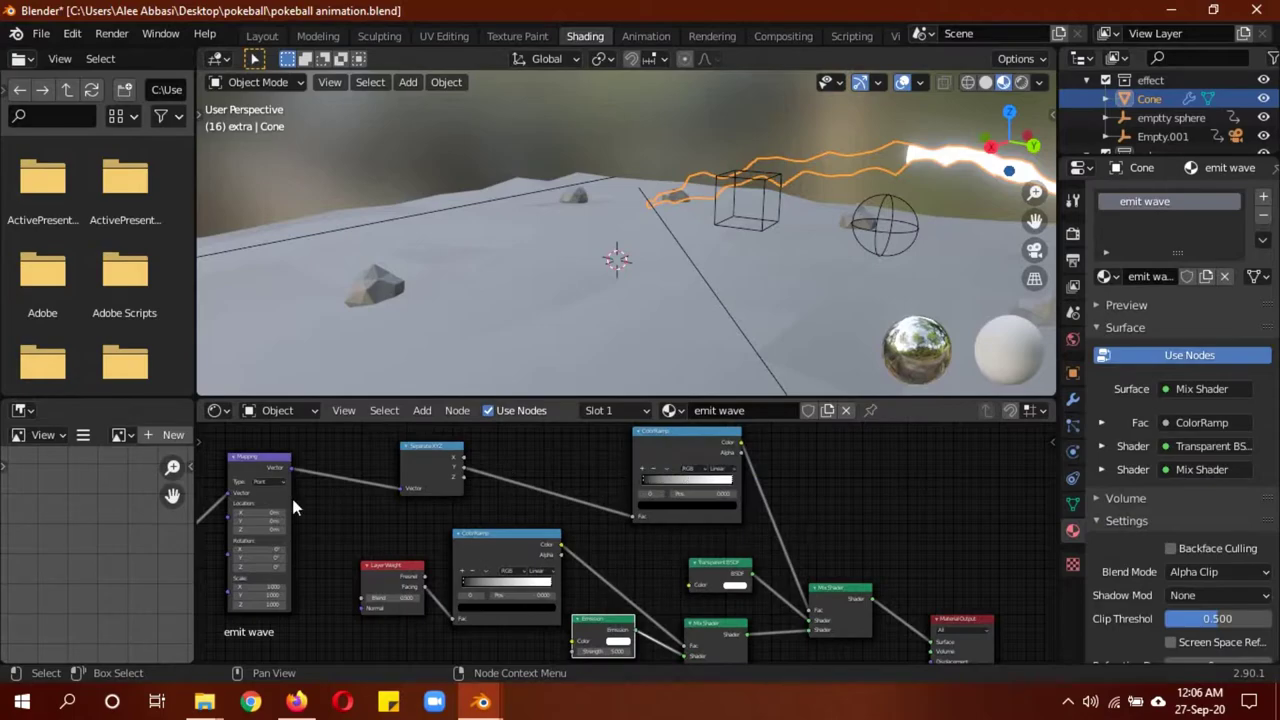
middle_drag(292, 507, 462, 517)
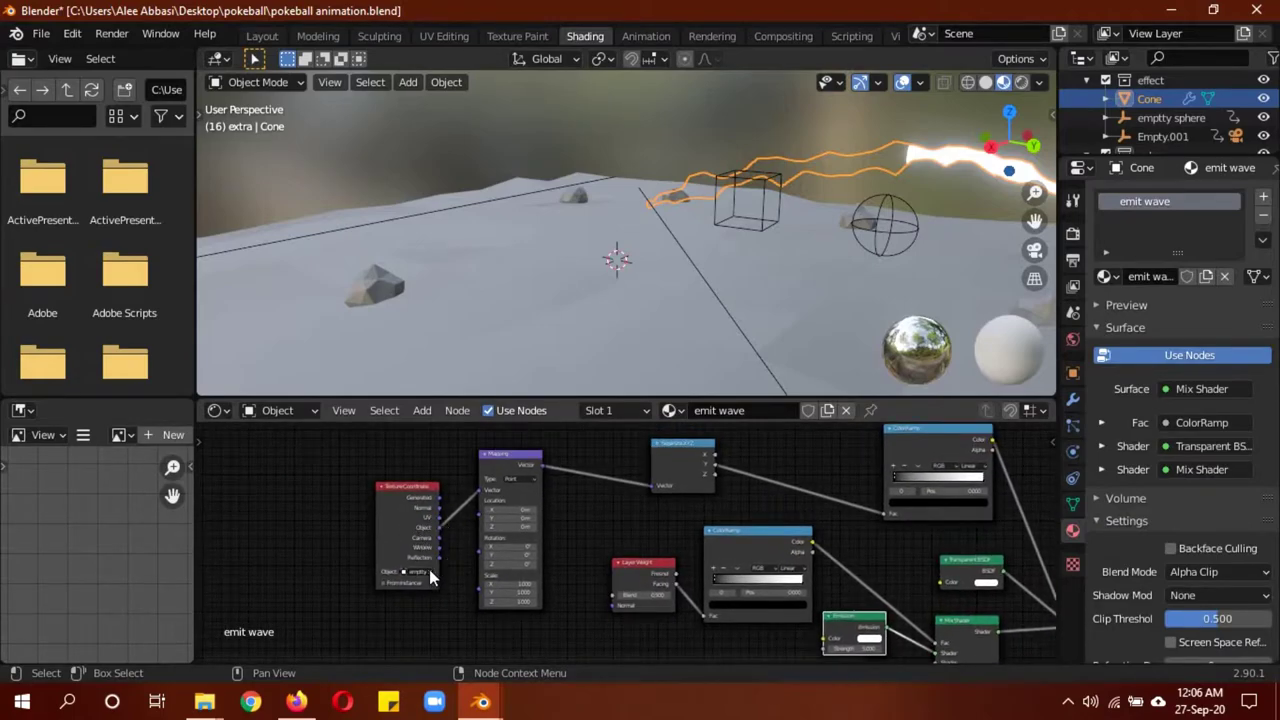
Select the empty sphere, return to Layout, and play the lightning beam through frames 27 to 43
click(888, 230)
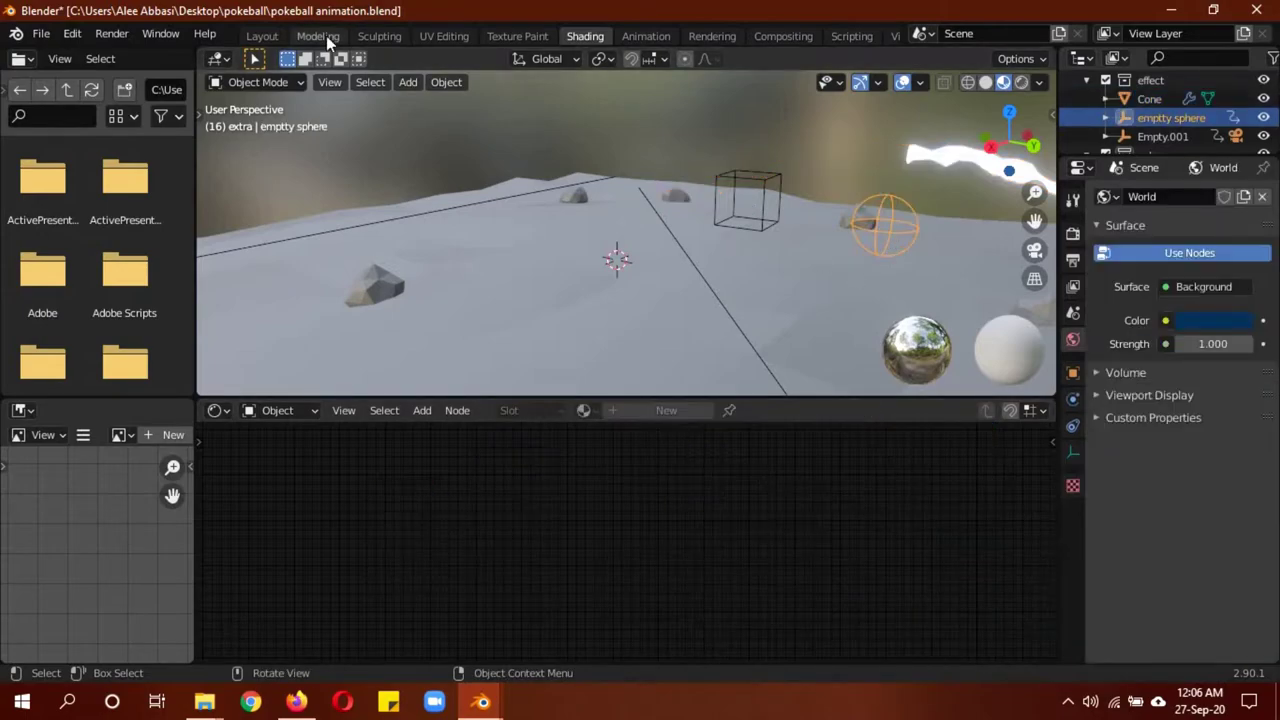
click(261, 37)
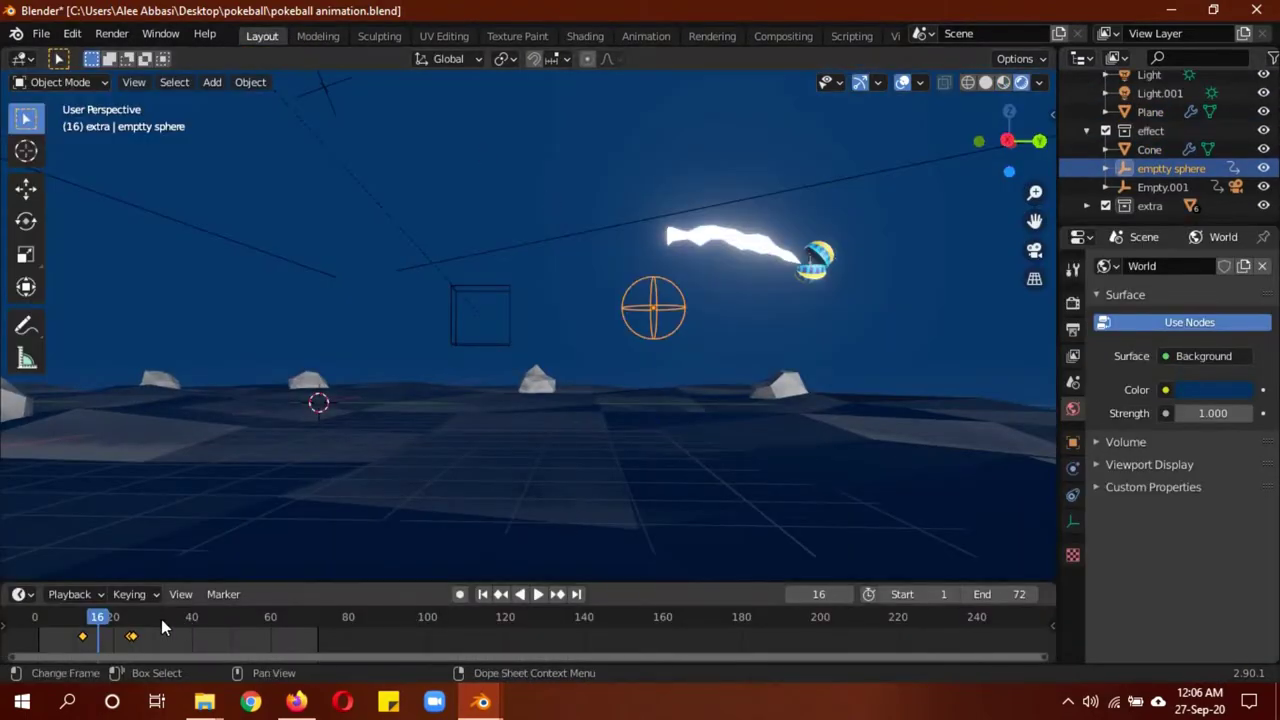
mouse_move(97, 622)
mouse_down()
mouse_move(139, 621)
mouse_move(97, 621)
mouse_up()
key(space)
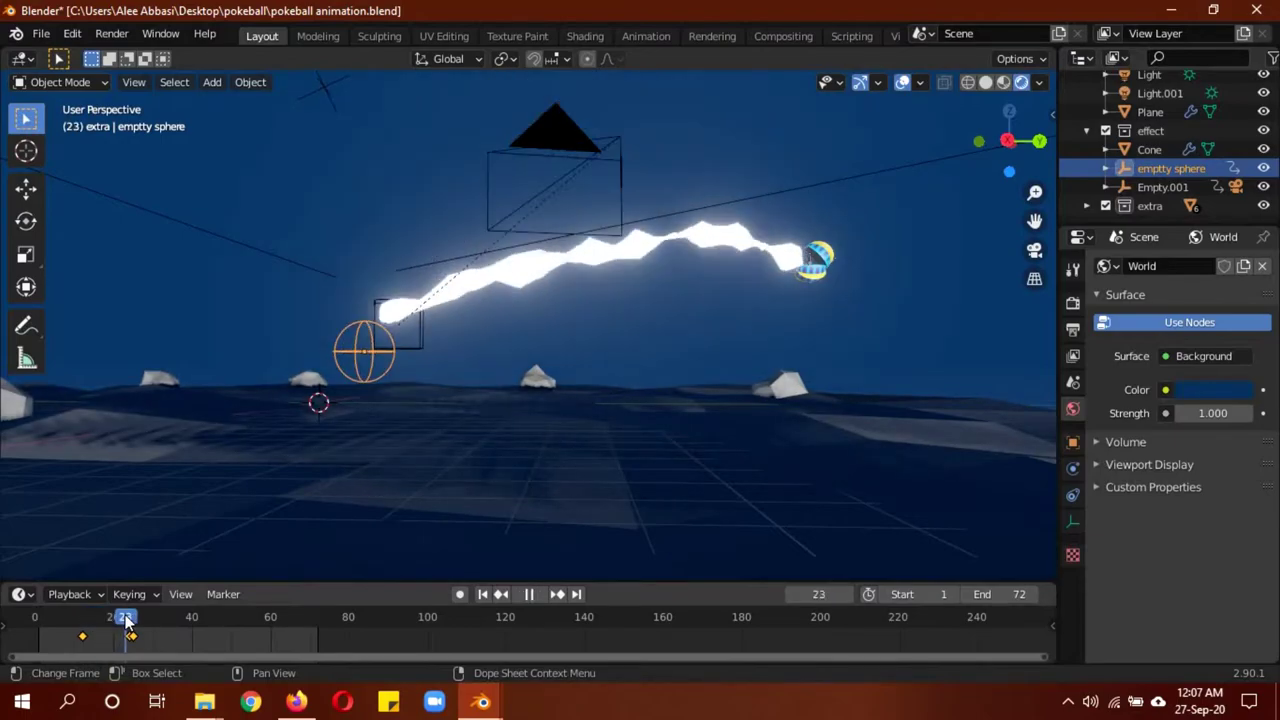
key(space)
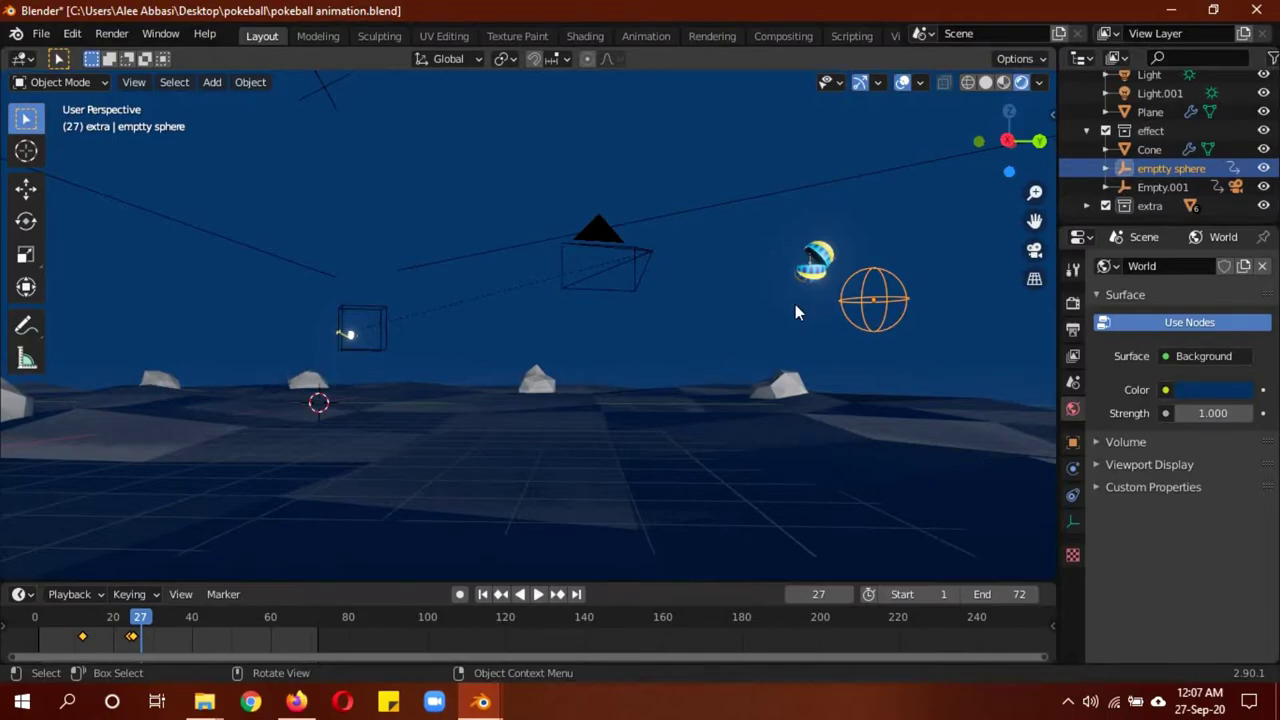
key(space)
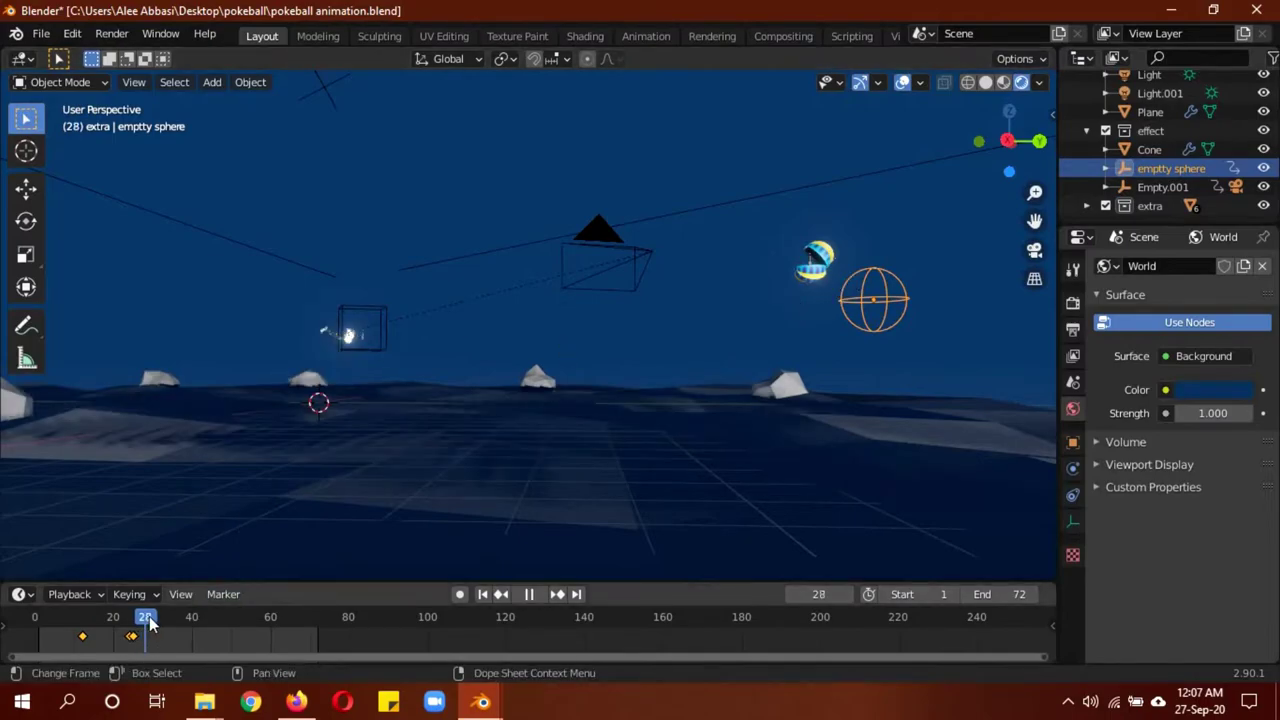
drag(173, 622, 129, 622)
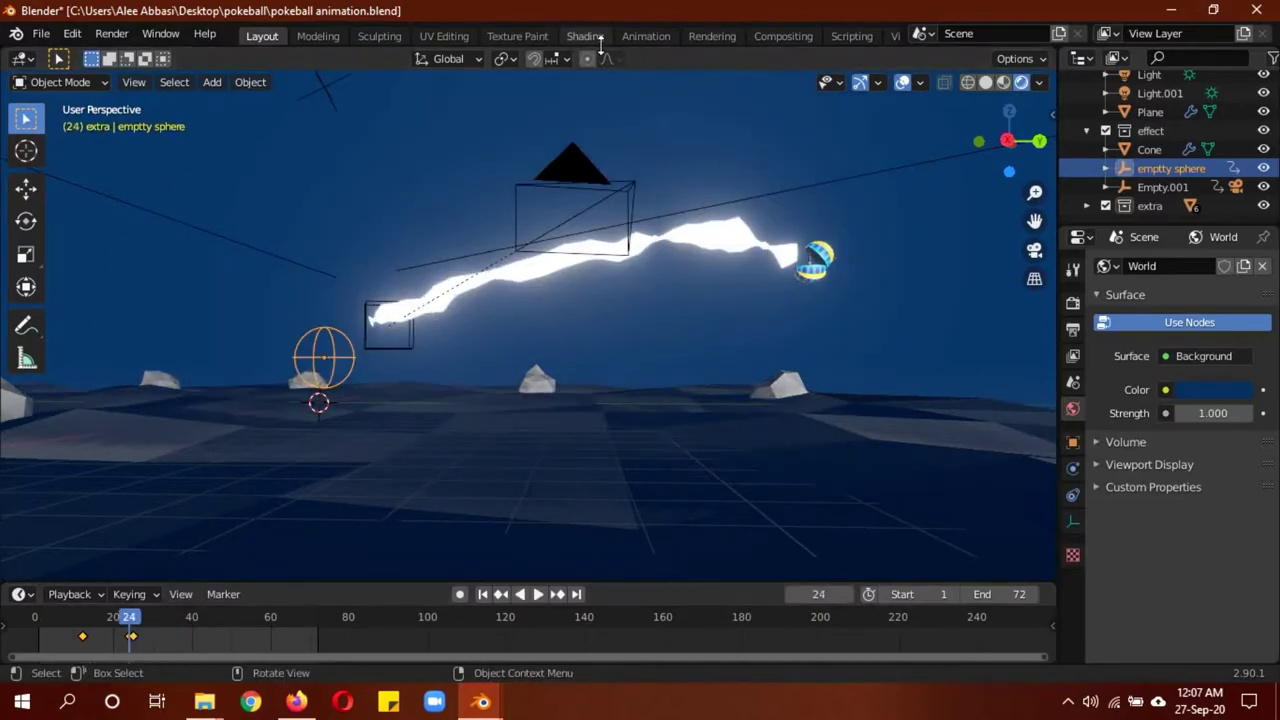
click(584, 37)
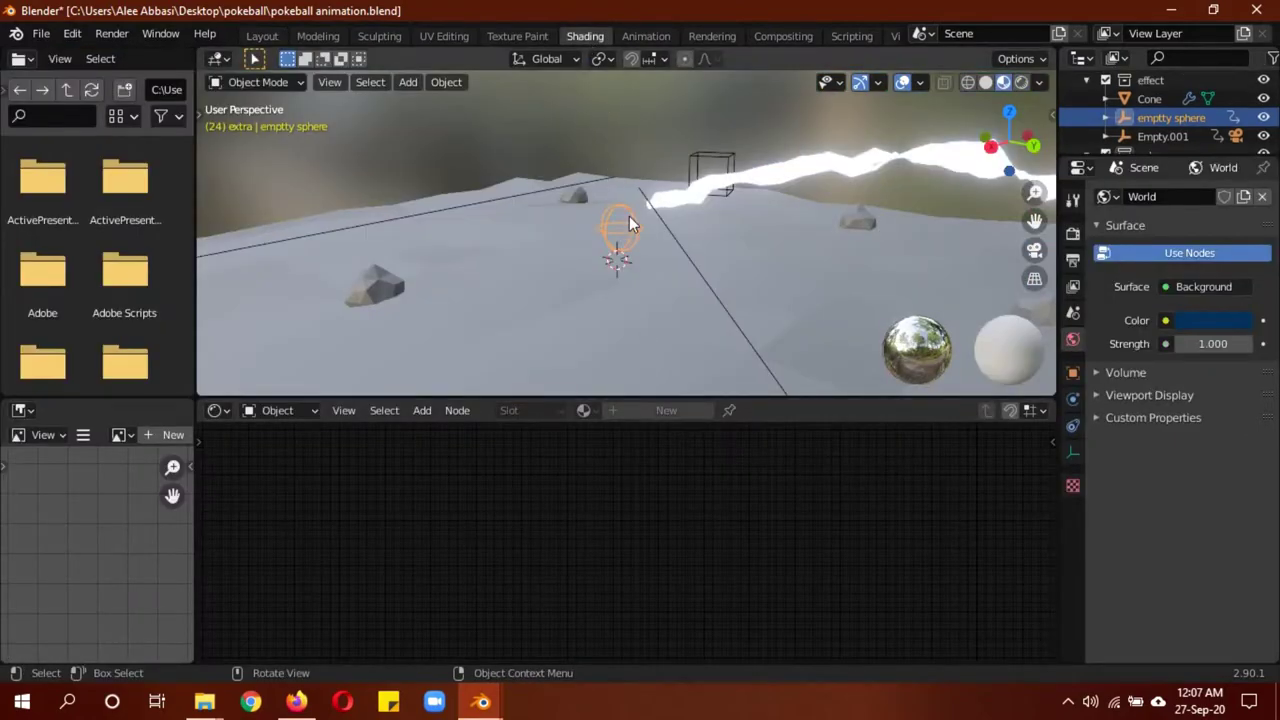
click(766, 182)
scroll(891, 499, down, 2)
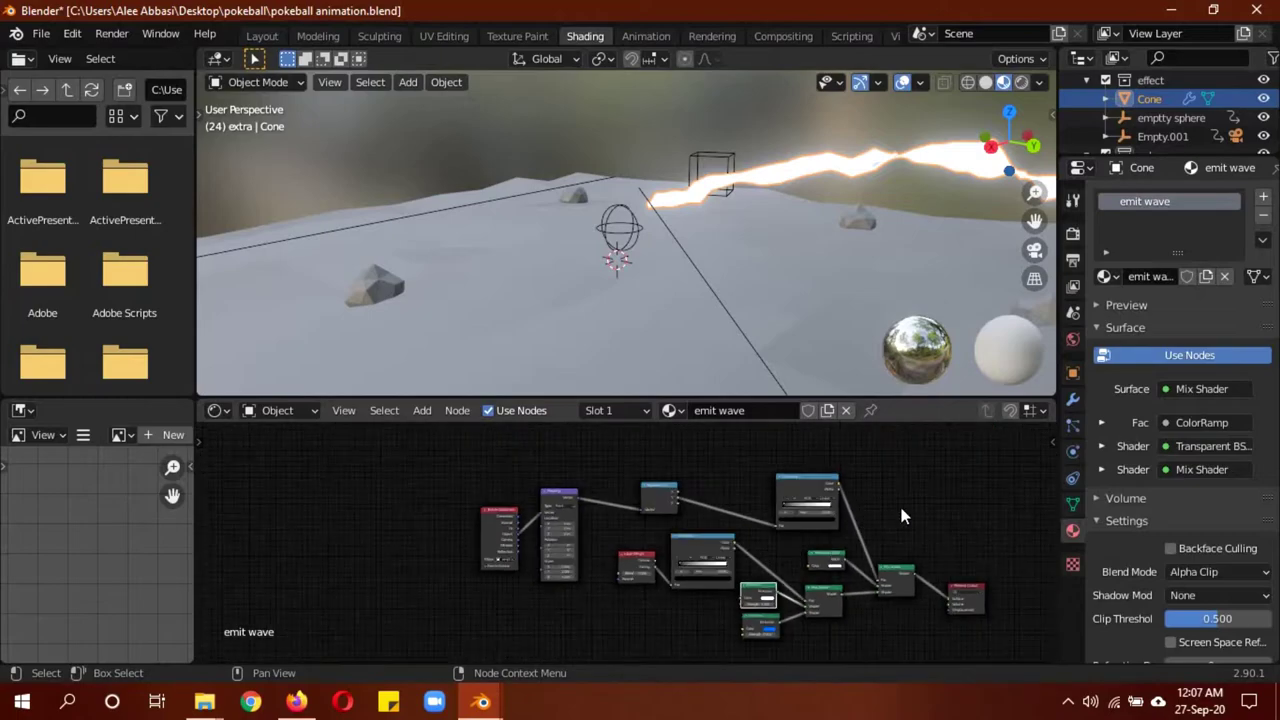
middle_drag(899, 502, 825, 499)
scroll(818, 500, up, 3)
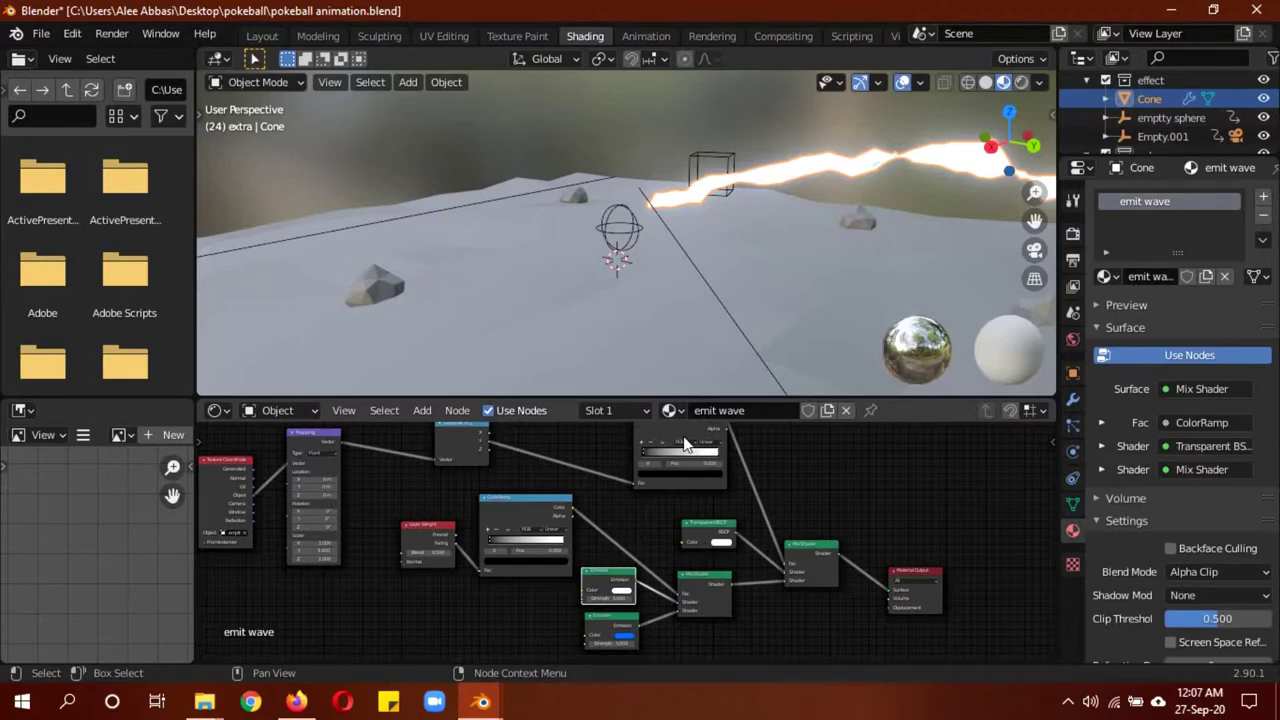
middle_drag(446, 441, 471, 528)
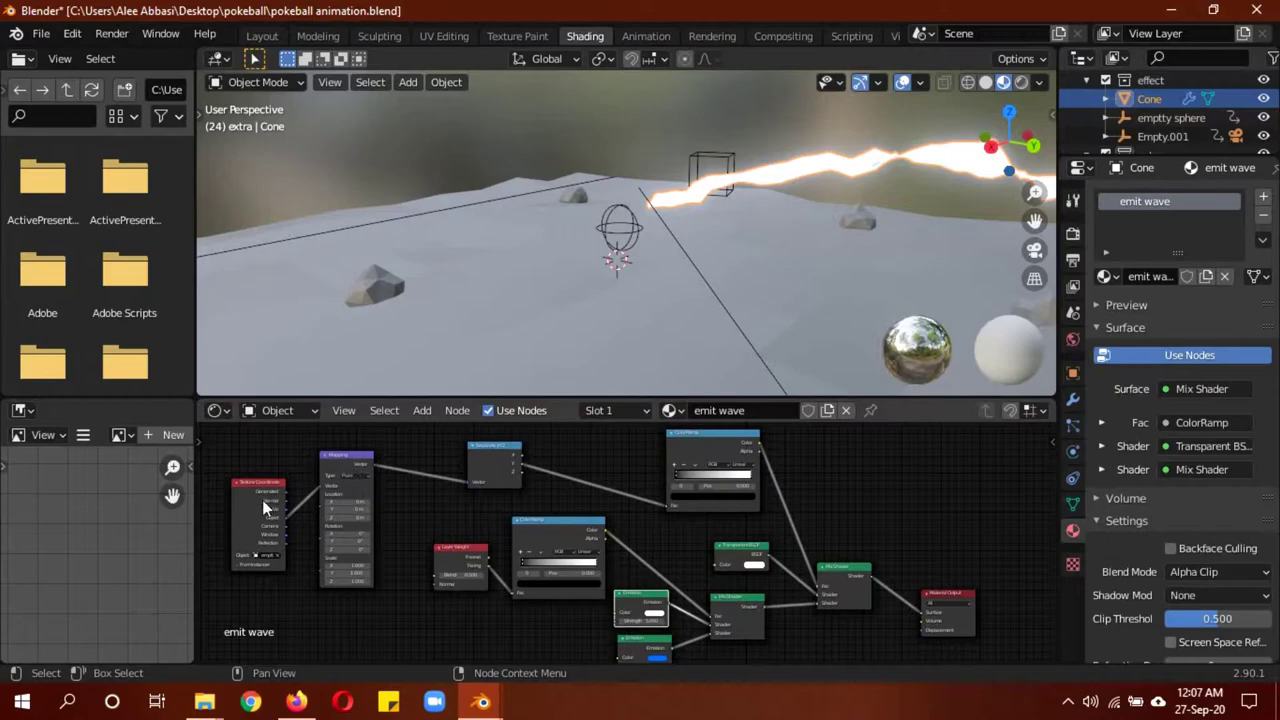
click(258, 37)
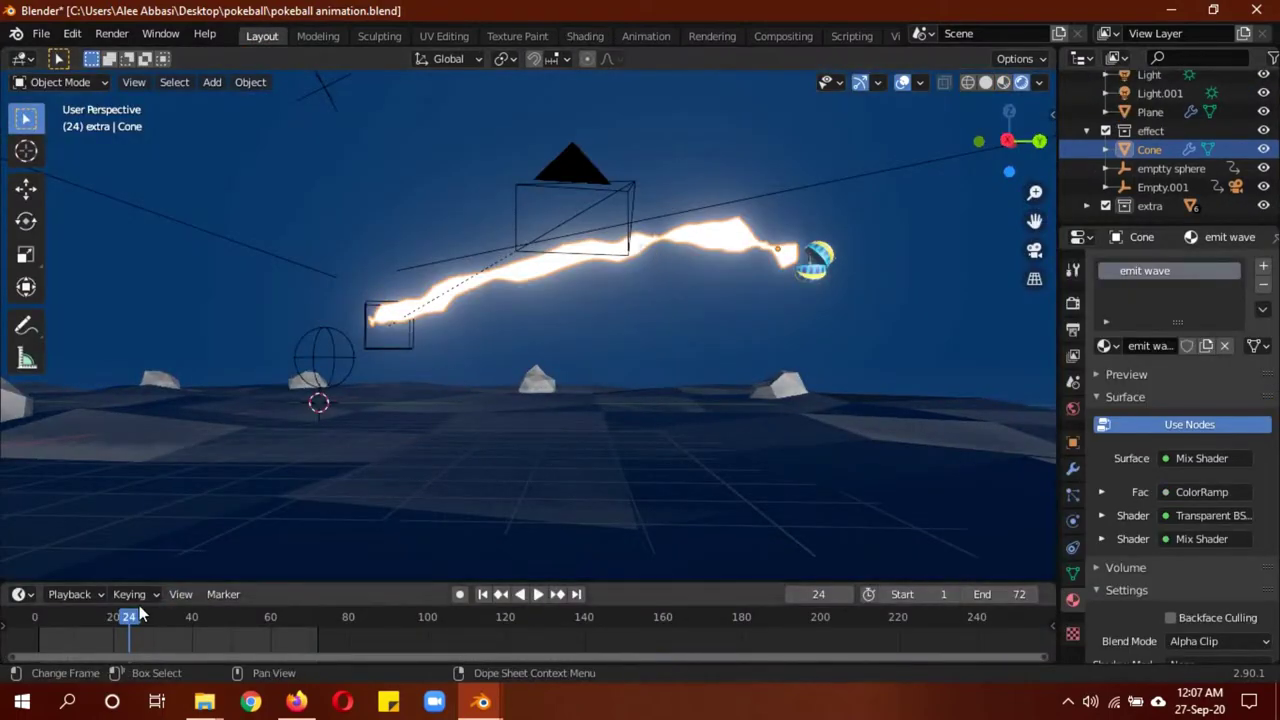
In rendered shading, select the Pikachu armature and show its Object transform values
key(space)
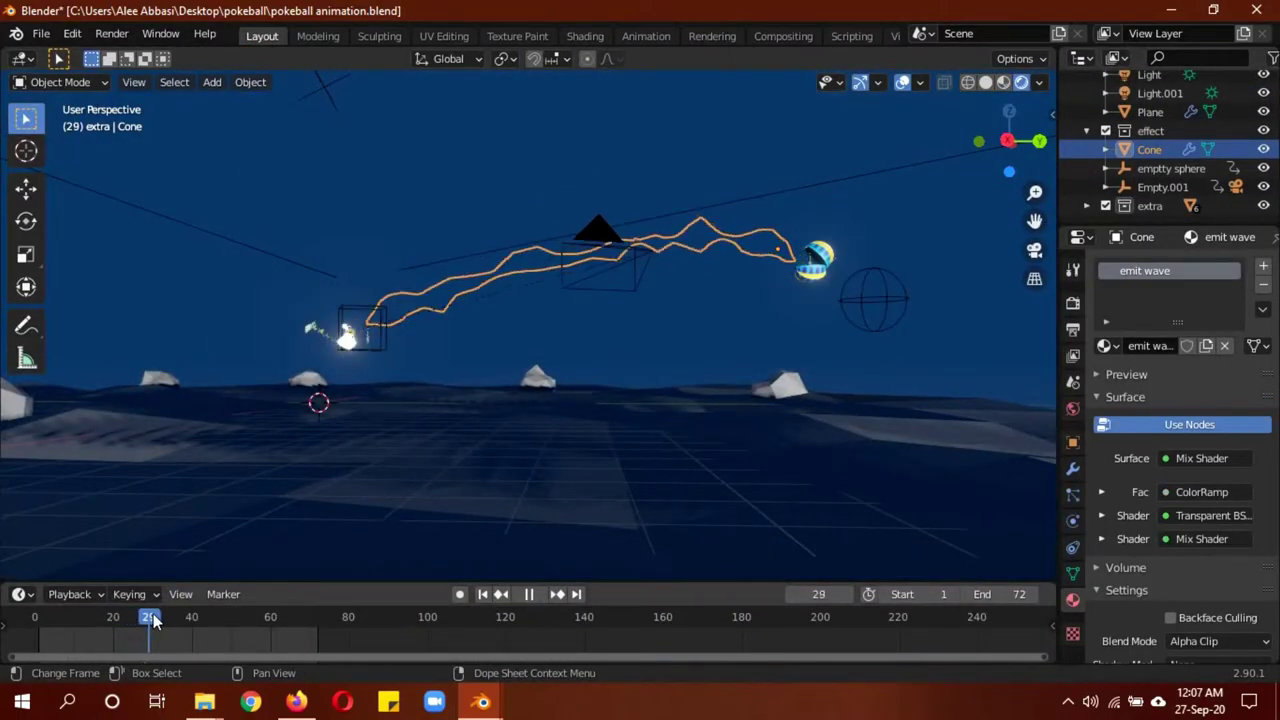
key(space)
key(z)
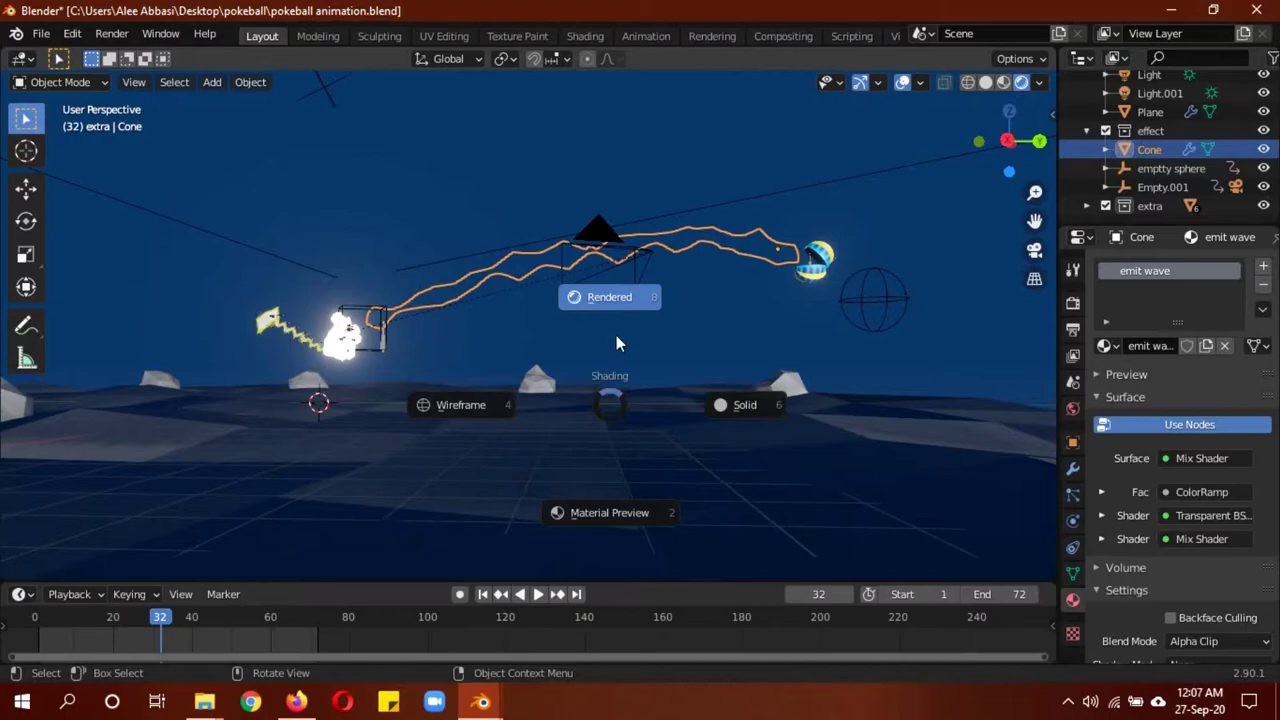
click(617, 300)
mouse_move(387, 346)
middle_down()
mouse_move(500, 374)
mouse_move(377, 350)
middle_up()
click(365, 345)
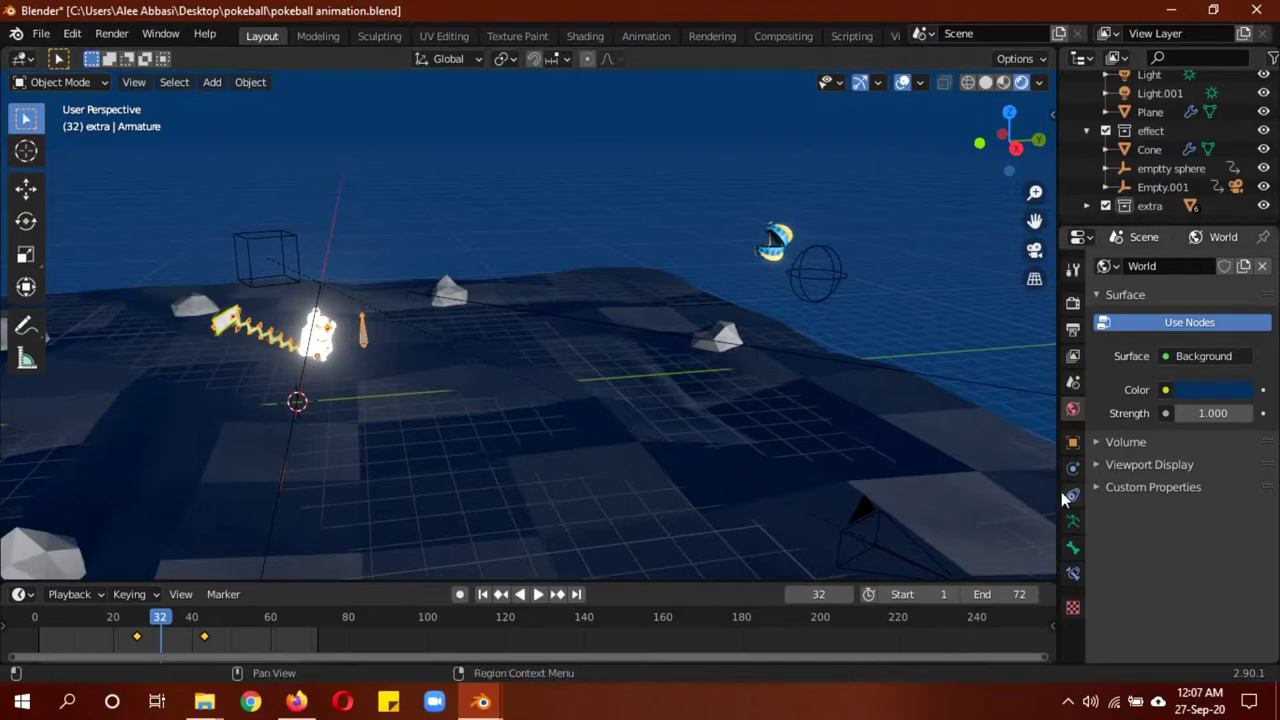
click(1073, 442)
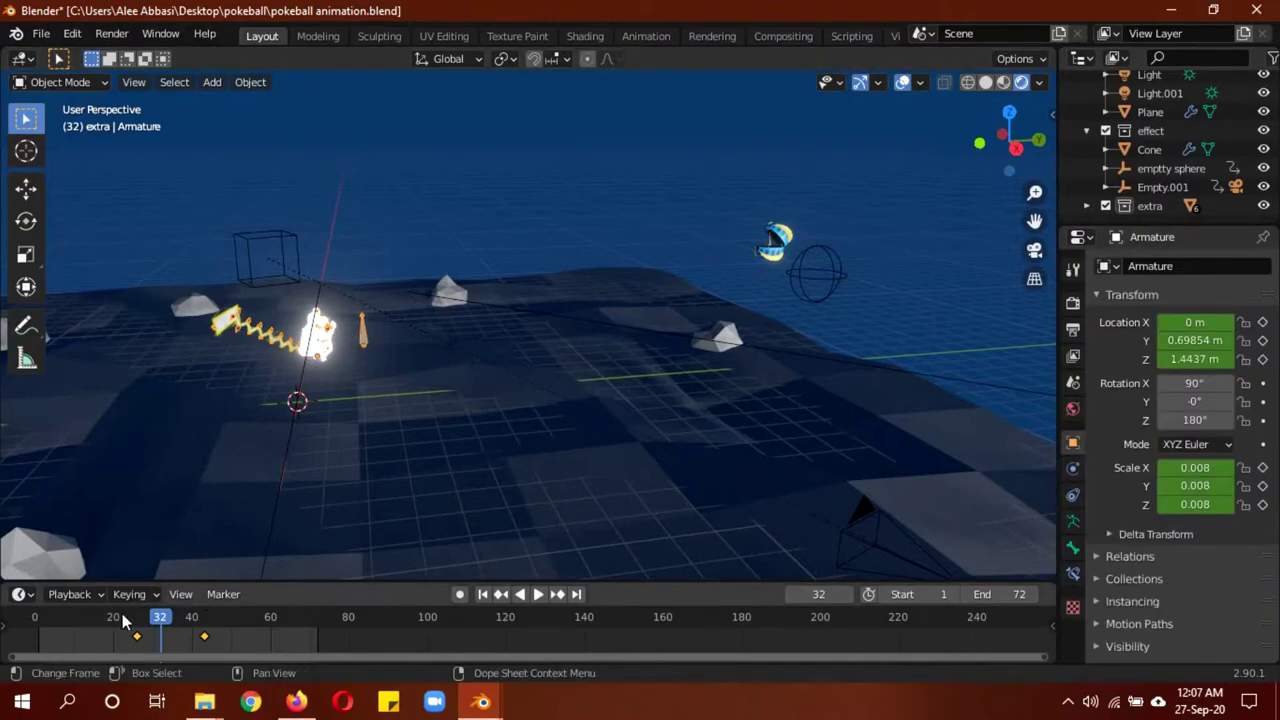
Through the camera view, replay Pikachu growing from frame 25 to full size at frame 43
drag(165, 621, 204, 627)
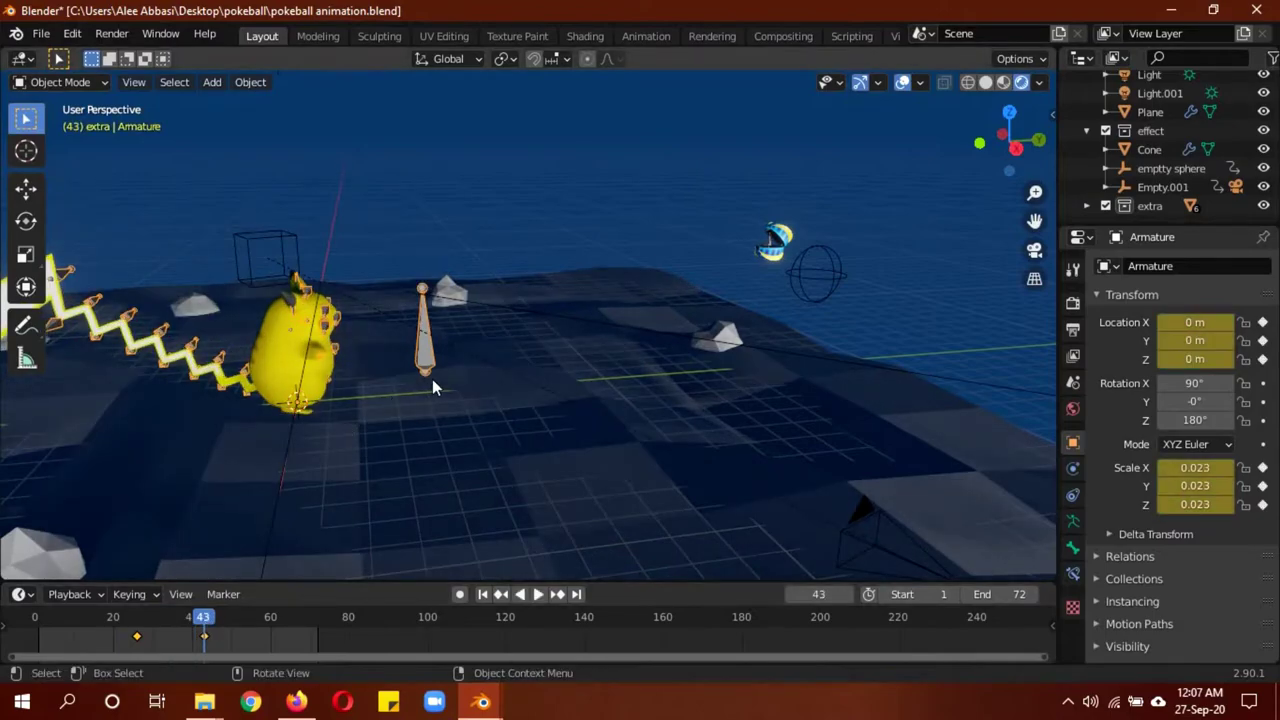
key(KP_0)
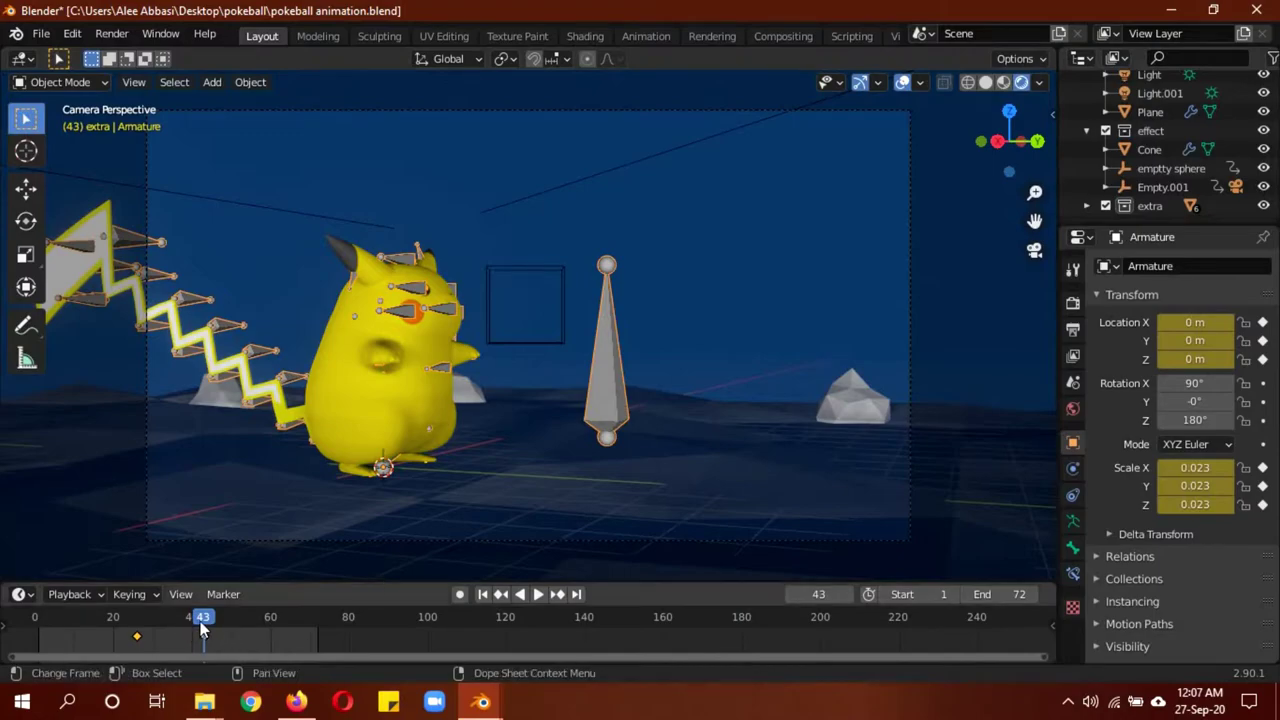
drag(200, 621, 134, 629)
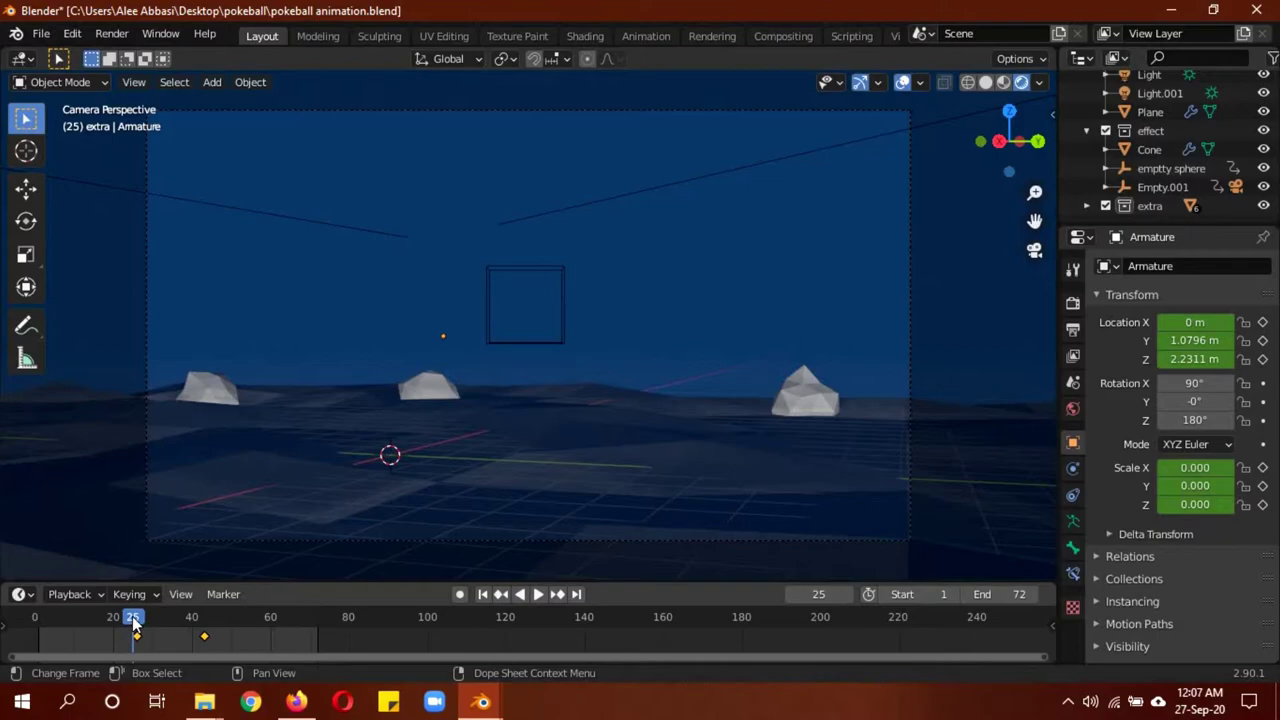
key(space)
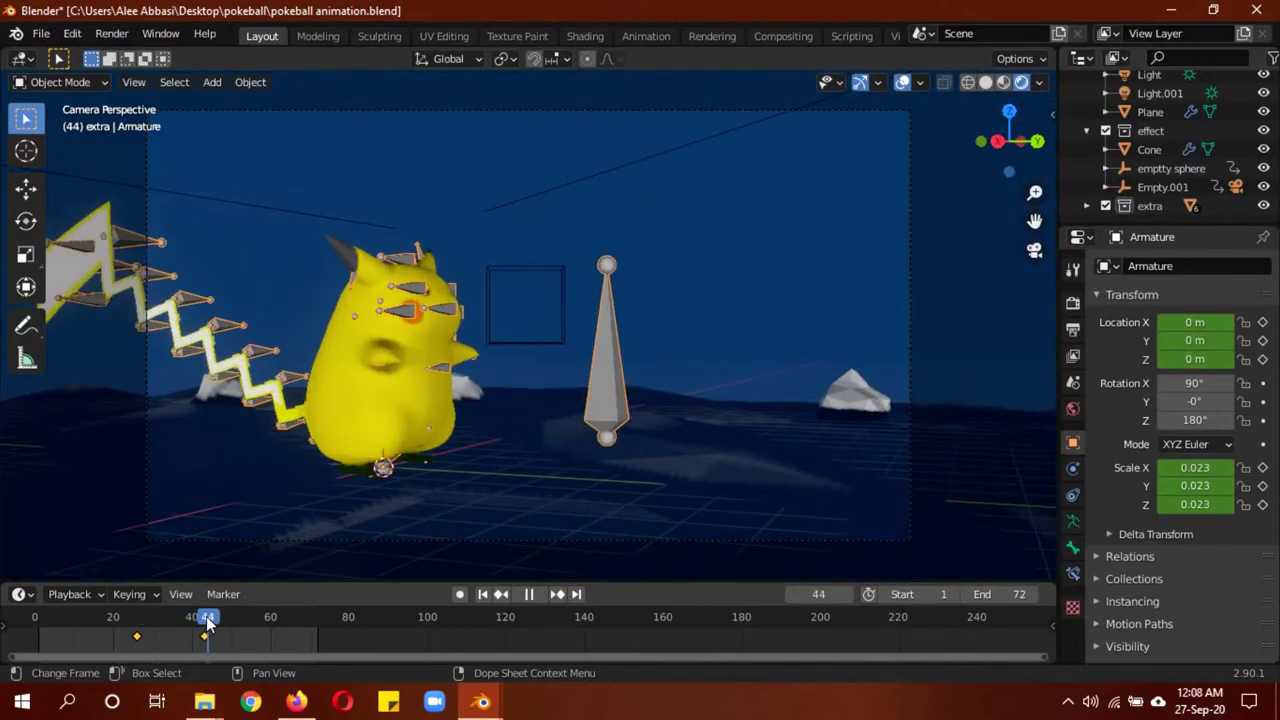
drag(210, 621, 128, 618)
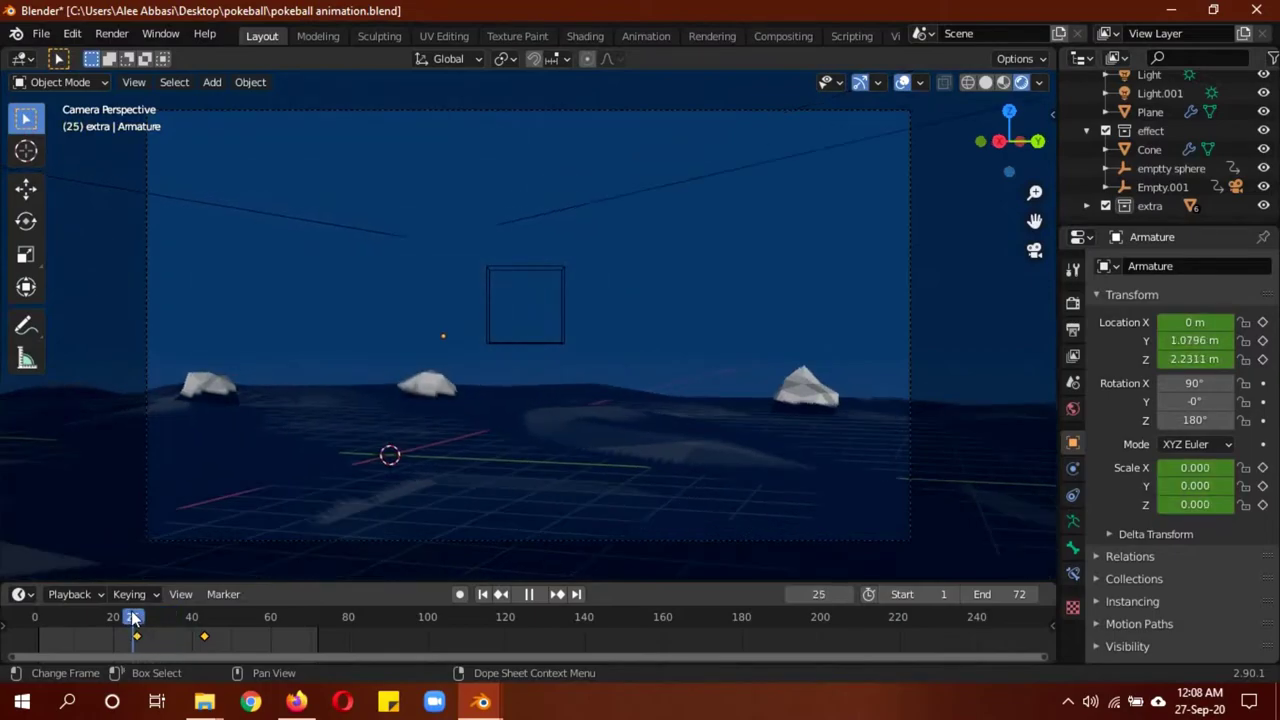
key(space)
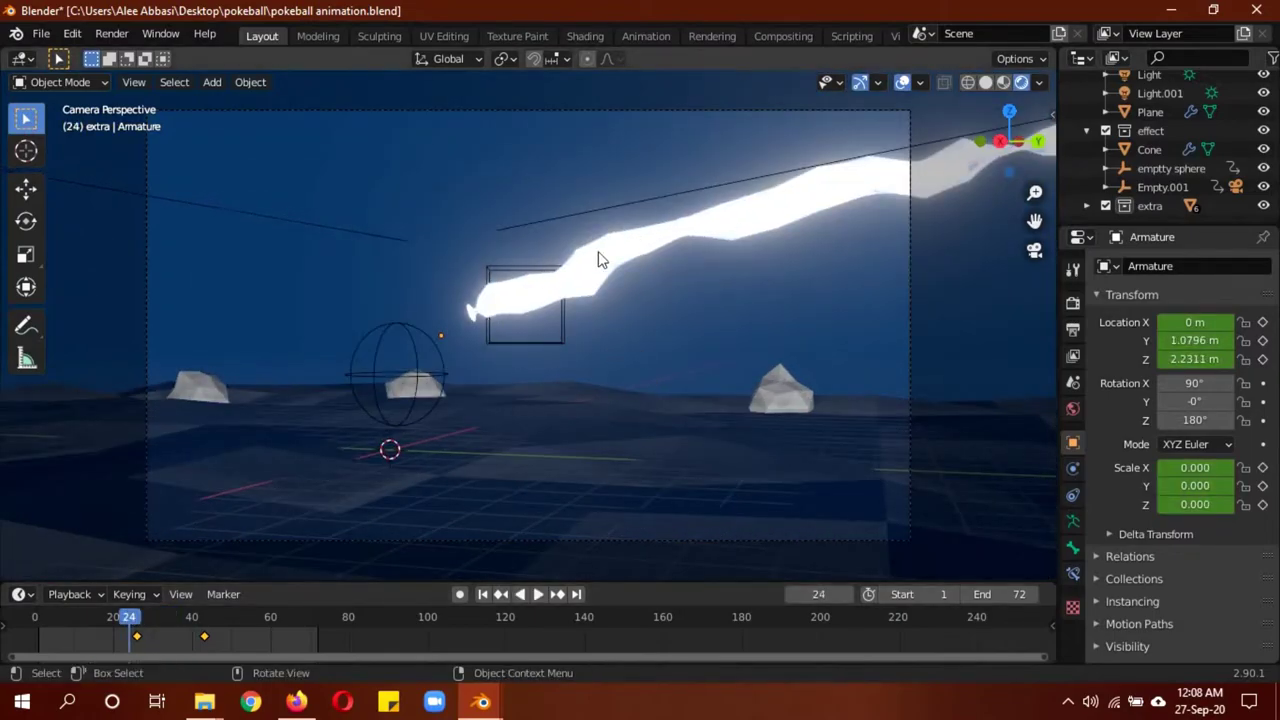
key(space)
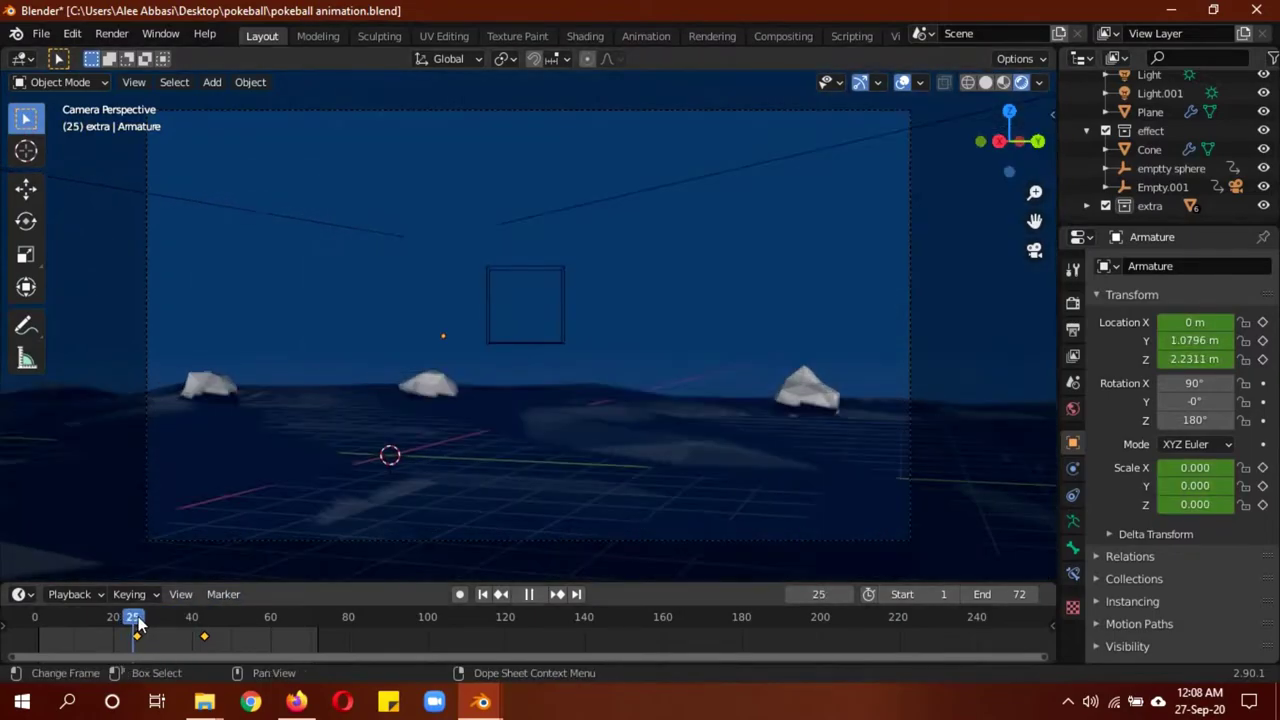
key(space)
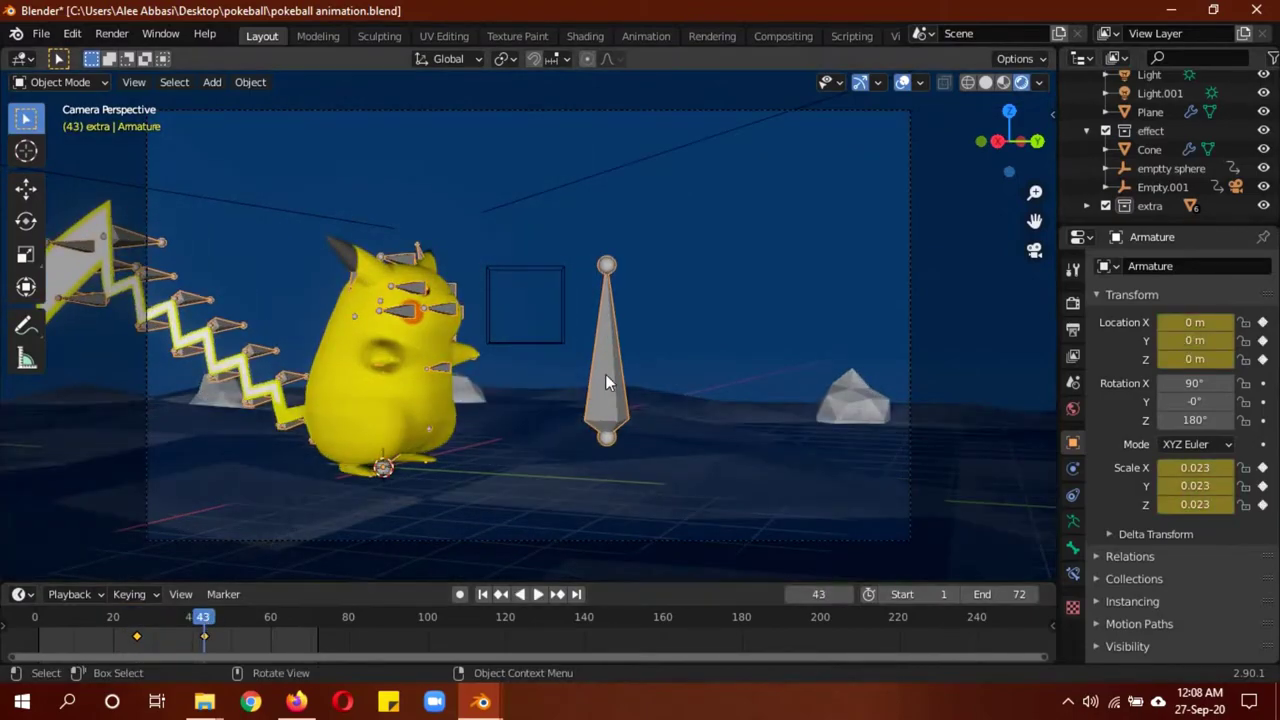
Select Pikachu's body mesh, show its modifiers, and play back to frame 28
click(387, 411)
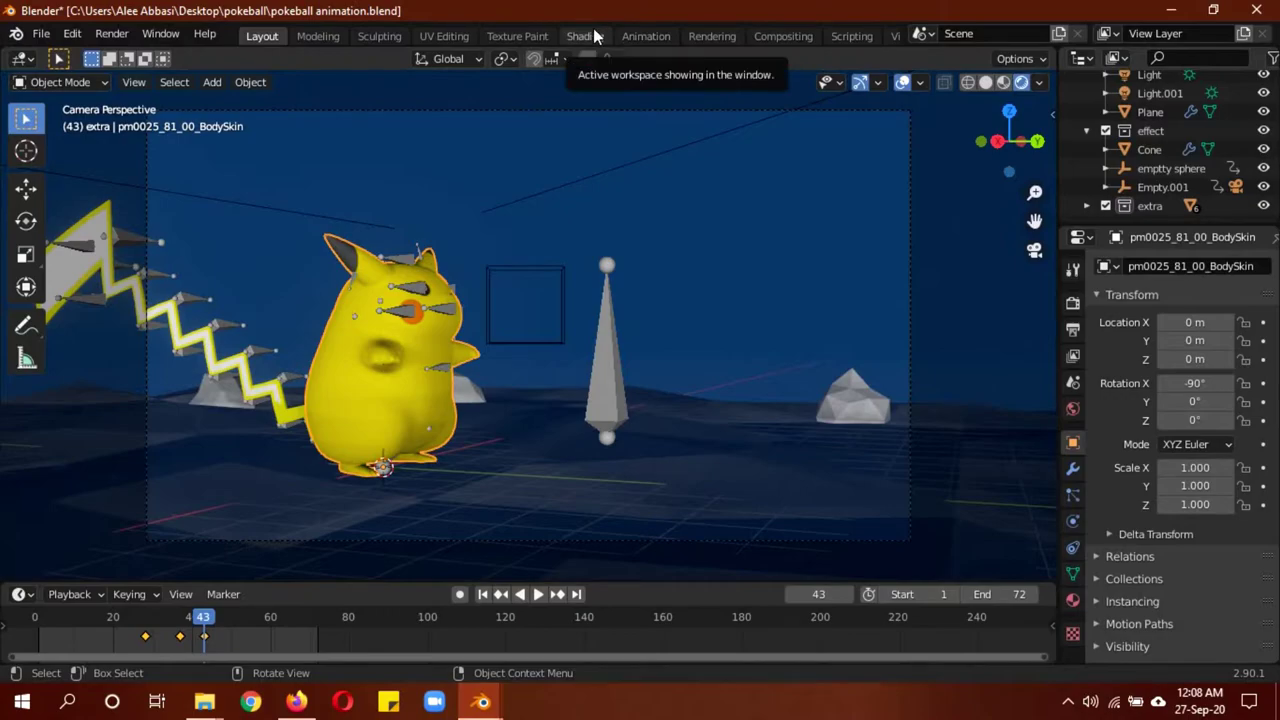
click(1073, 468)
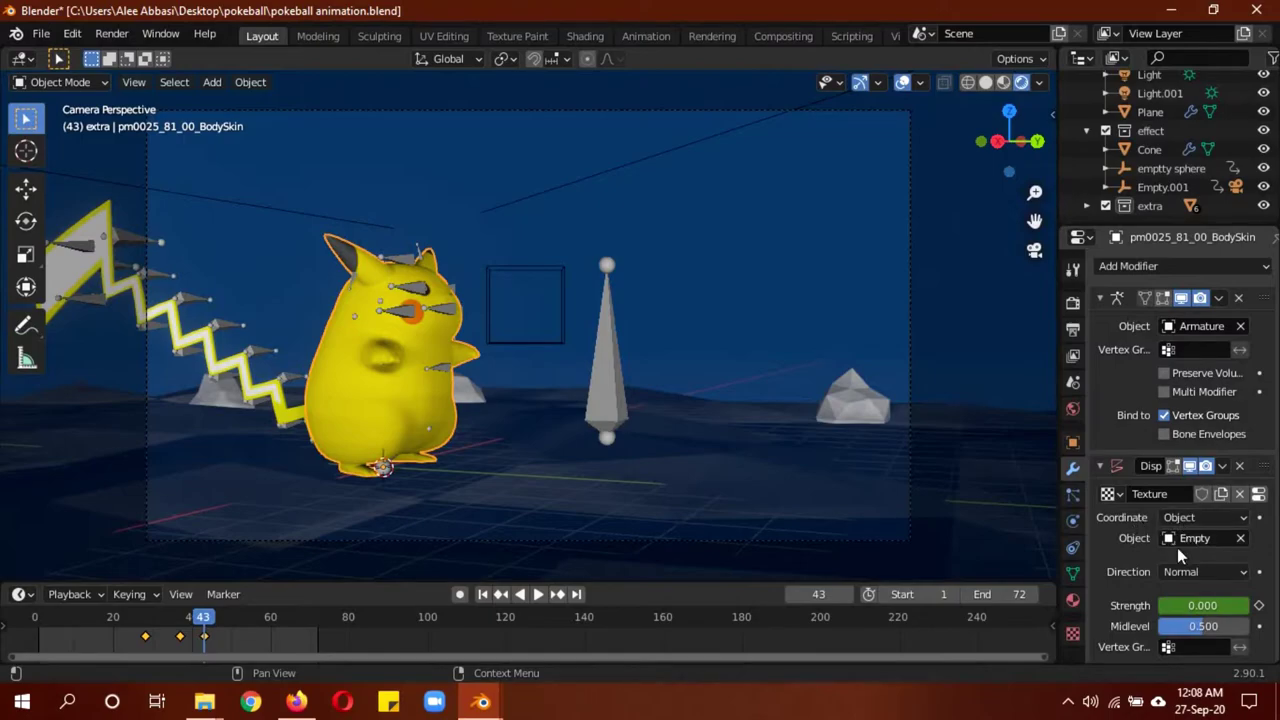
click(188, 620)
key(space)
drag(188, 626, 147, 626)
key(space)
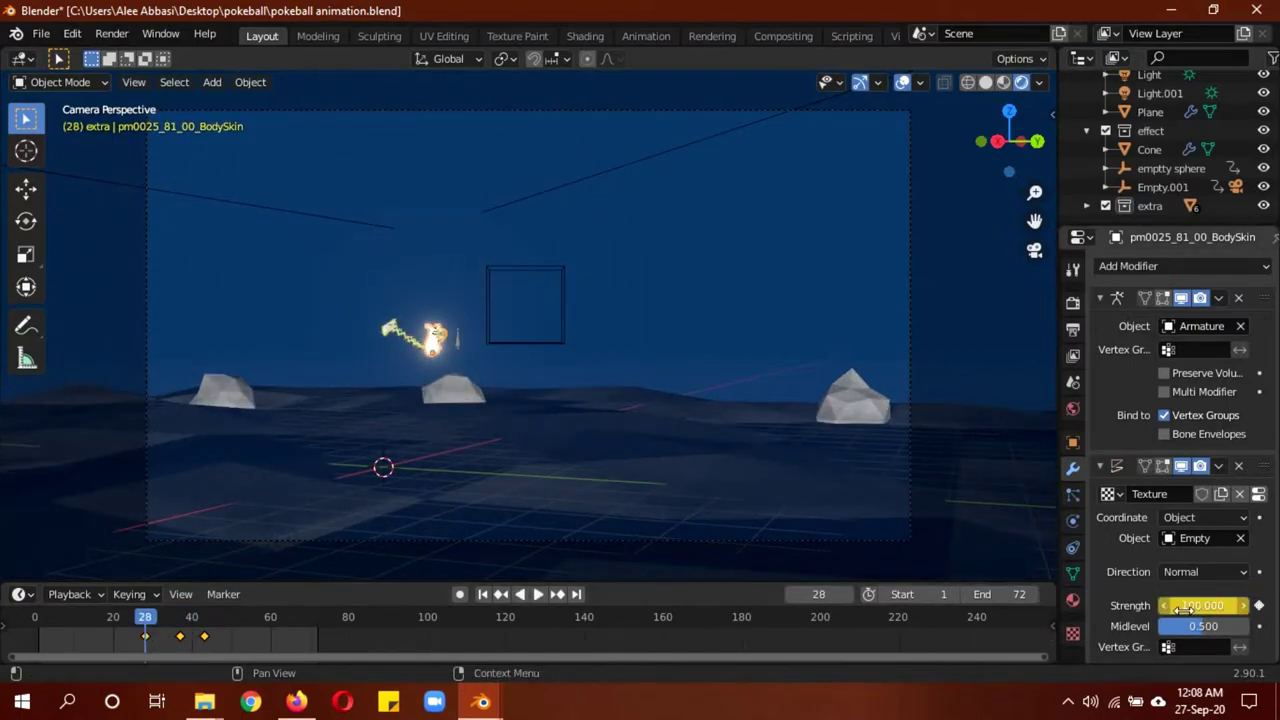
Check the Displace Voronoi texture, then play frames 27 to 37 and move to frame 43
click(1073, 633)
scroll(1133, 553, down, 2)
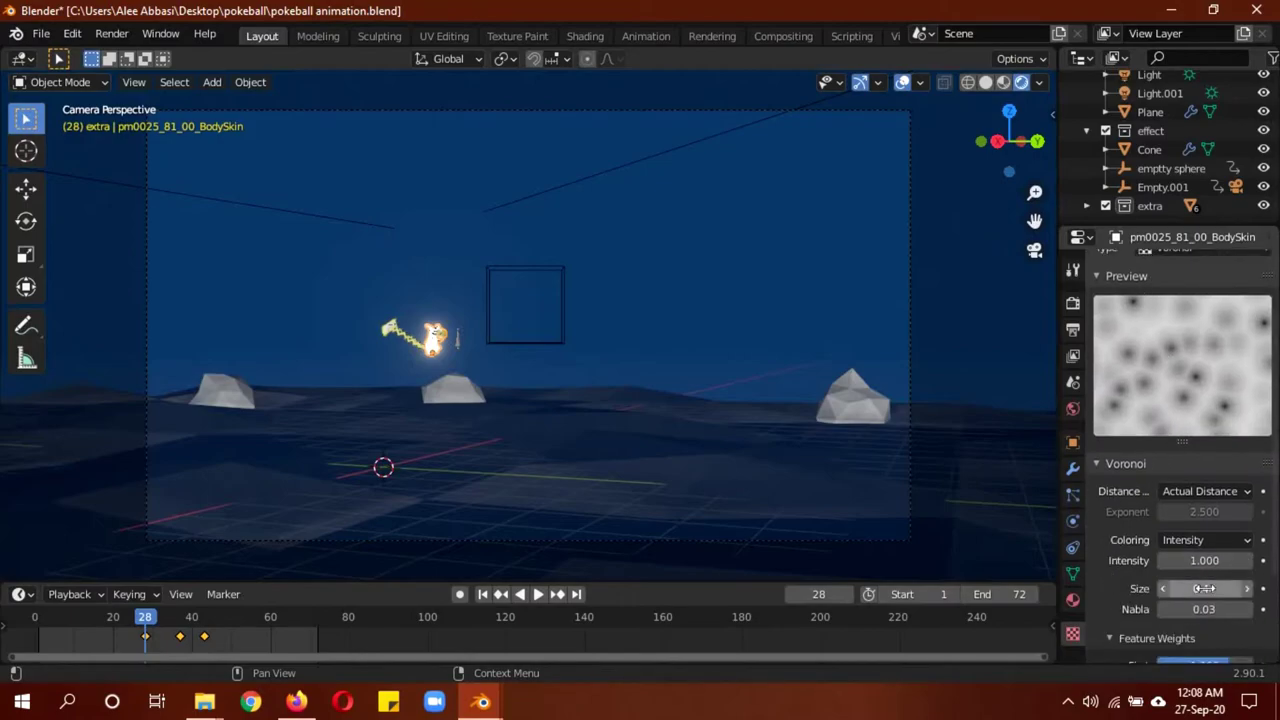
click(1073, 467)
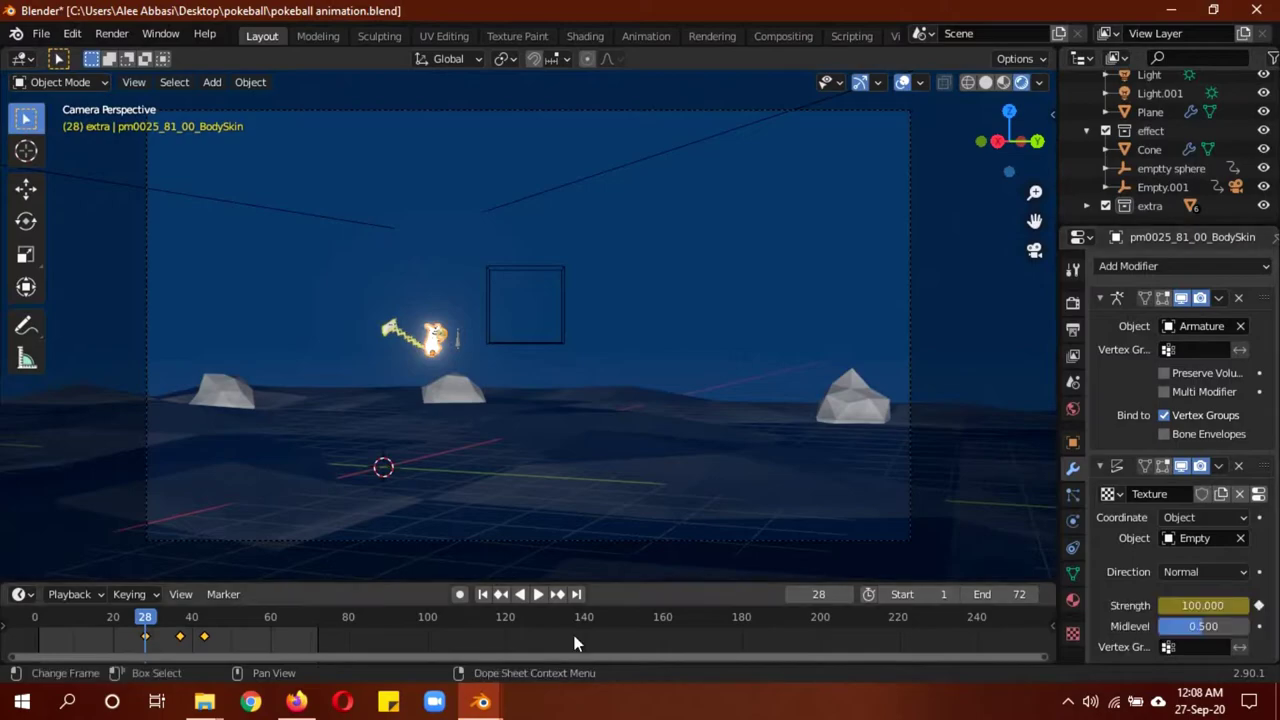
click(140, 616)
key(space)
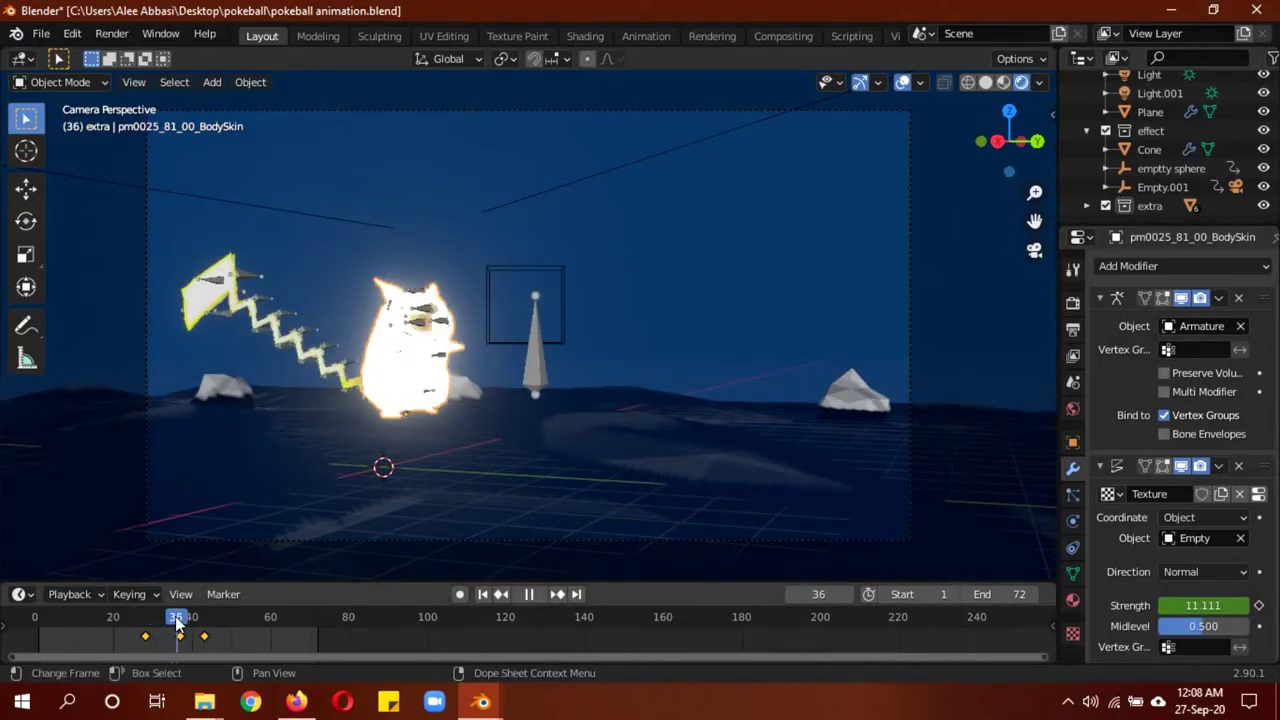
click(181, 620)
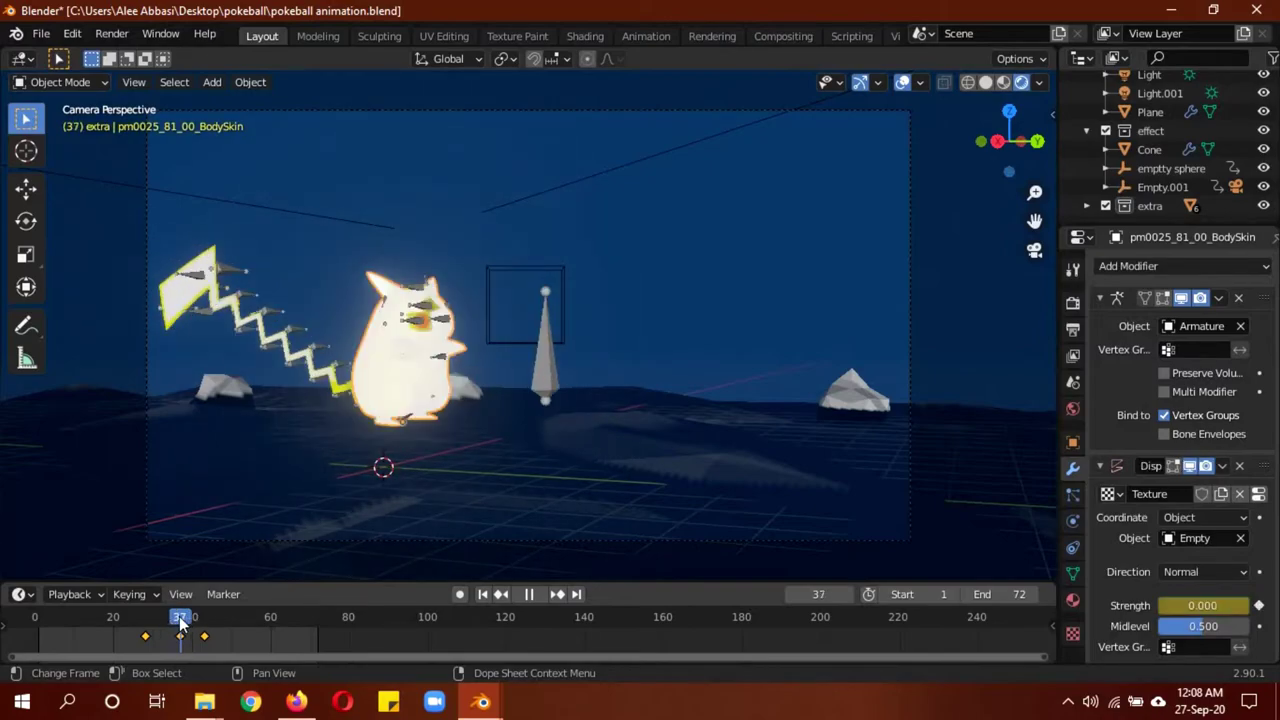
key(space)
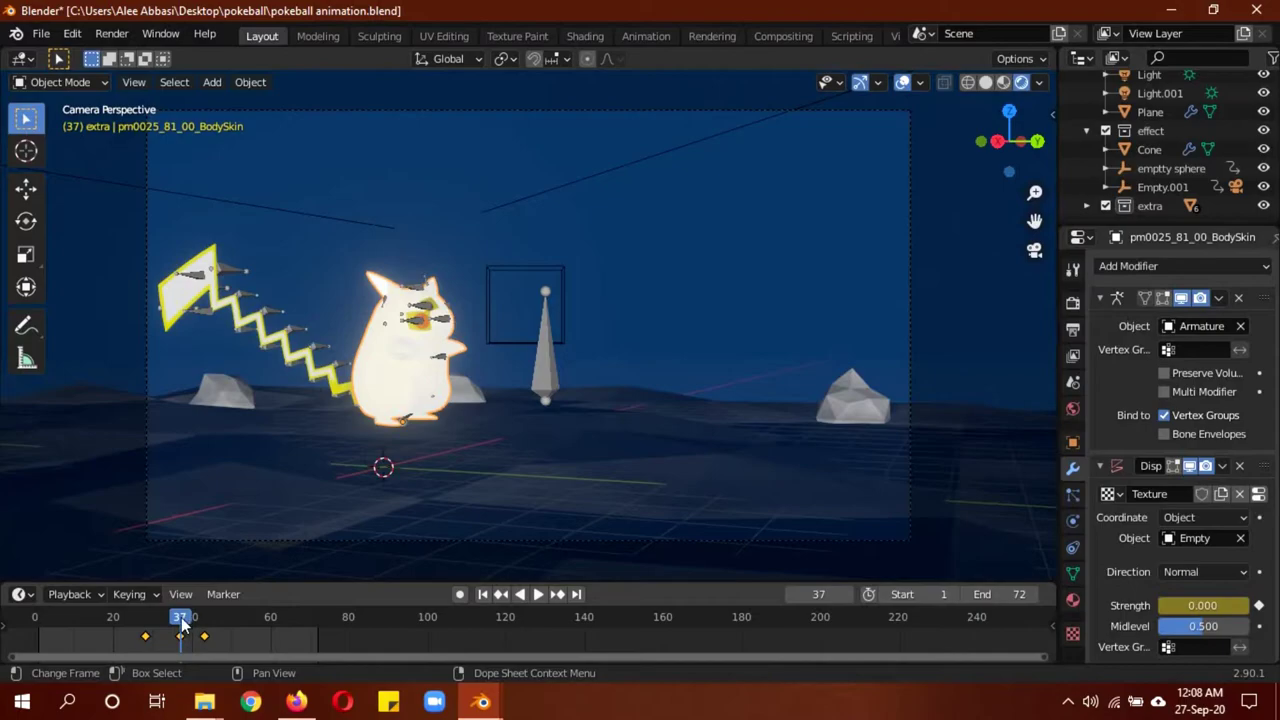
drag(181, 624, 204, 622)
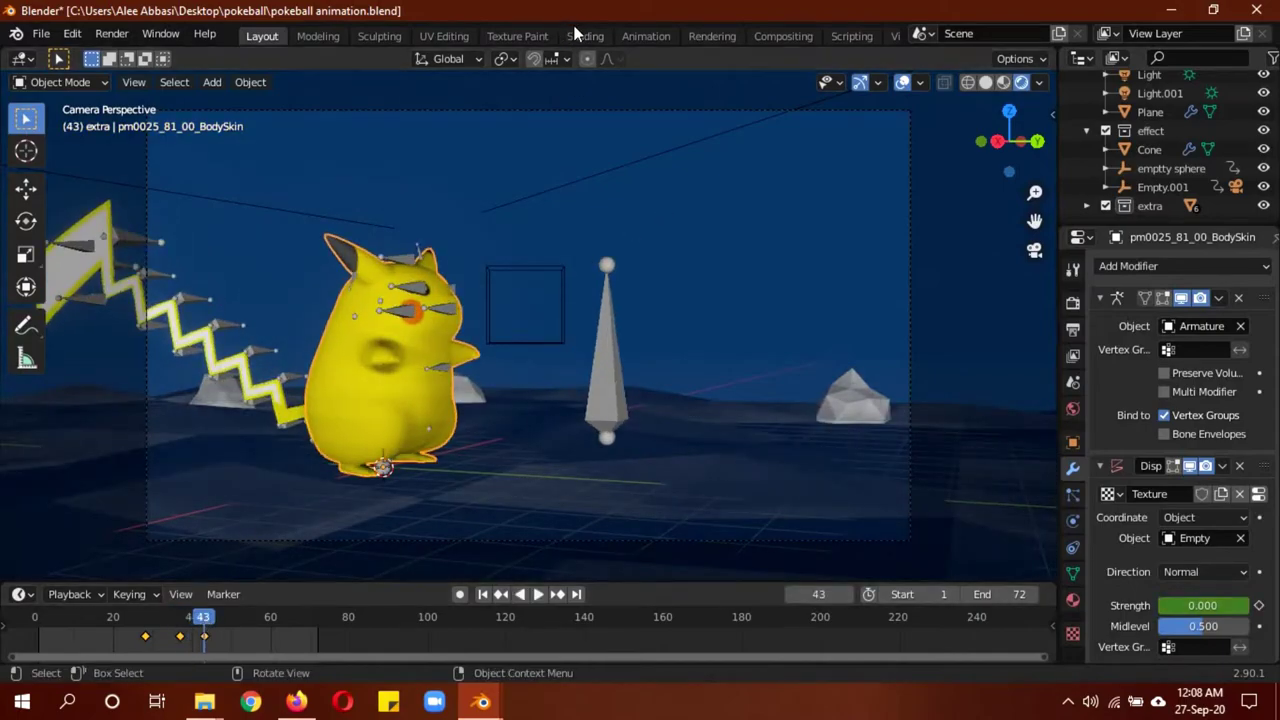
In the Shading editor, slide the body material's ColorRamp white stop left to about 0.627
click(584, 36)
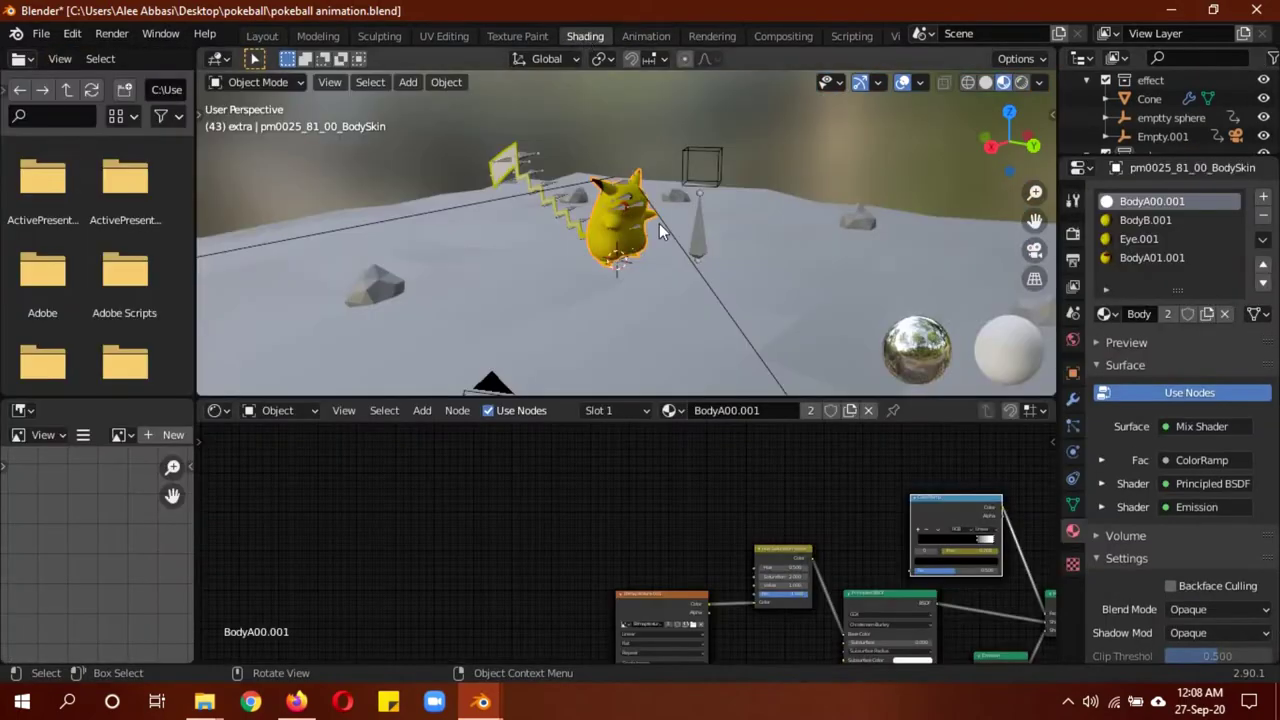
middle_drag(452, 437, 417, 423)
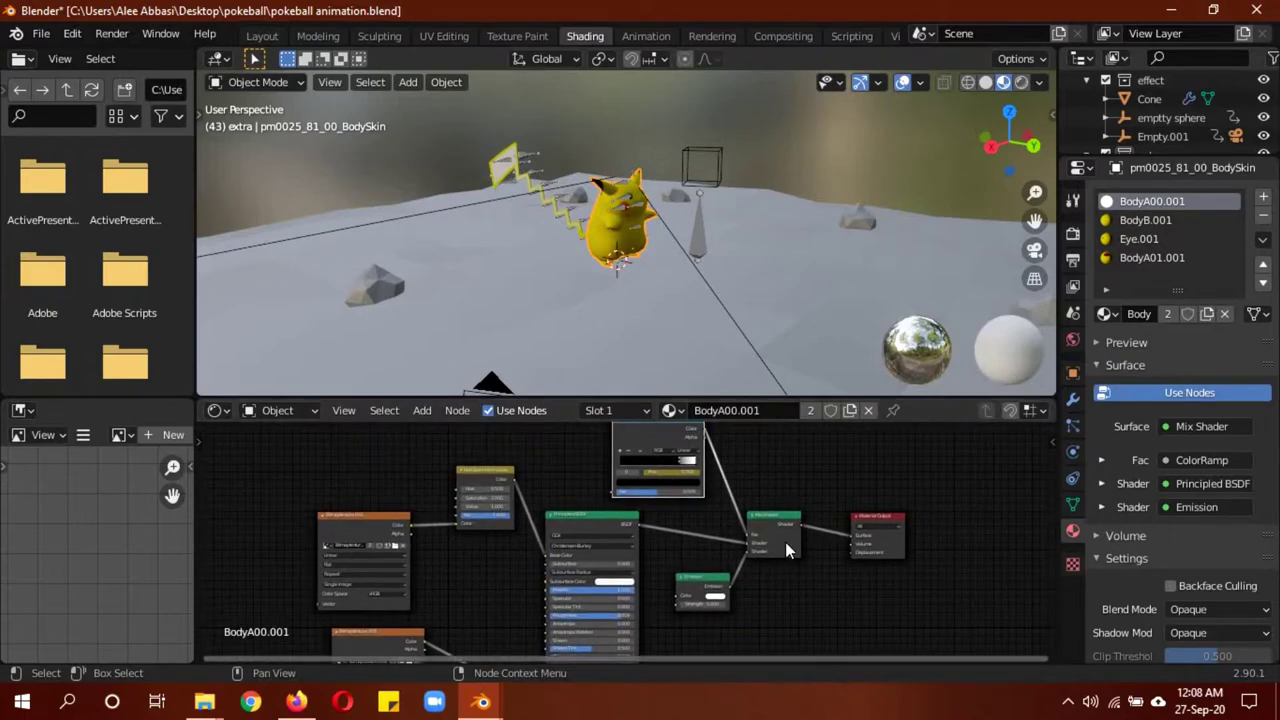
scroll(782, 565, up, 2)
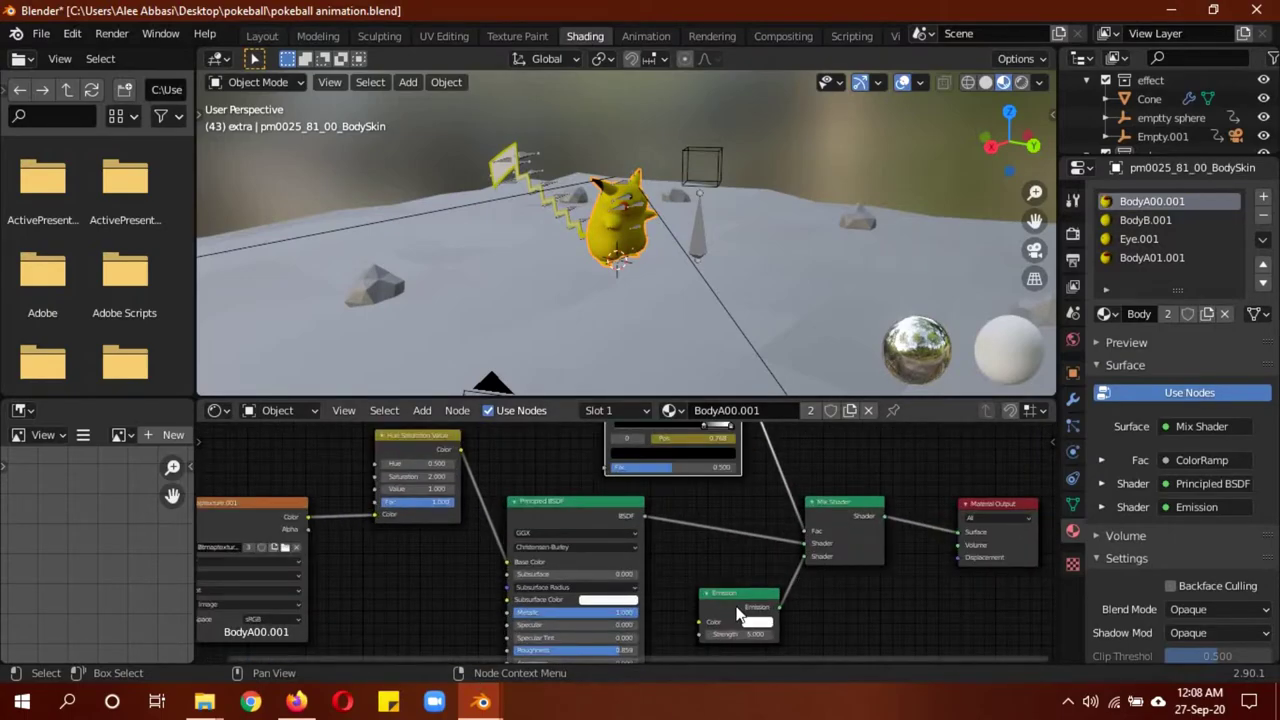
middle_drag(737, 512, 771, 587)
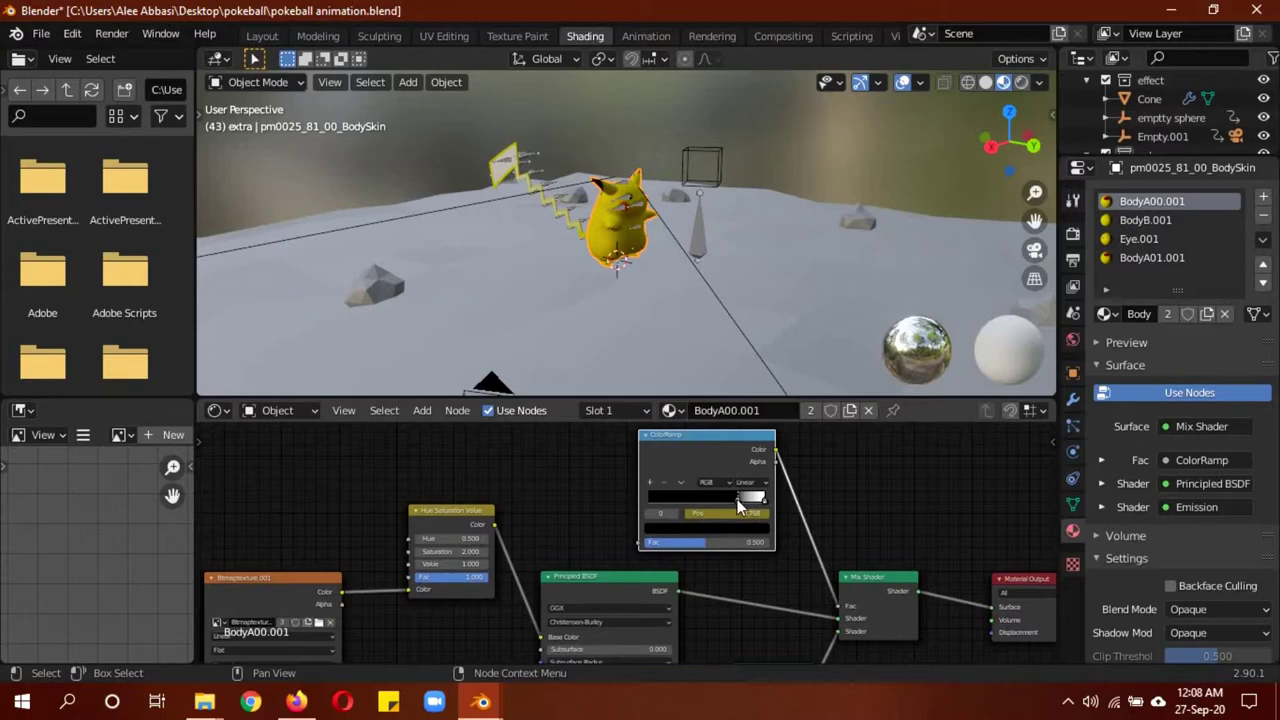
mouse_move(737, 499)
mouse_down()
mouse_move(659, 501)
mouse_move(730, 505)
mouse_move(667, 491)
mouse_move(719, 490)
mouse_up()
mouse_move(733, 500)
mouse_down()
mouse_move(678, 499)
mouse_move(708, 500)
mouse_up()
Back in Layout, deselect Pikachu and play the send-out animation from frame 1, stopping at 70
click(262, 36)
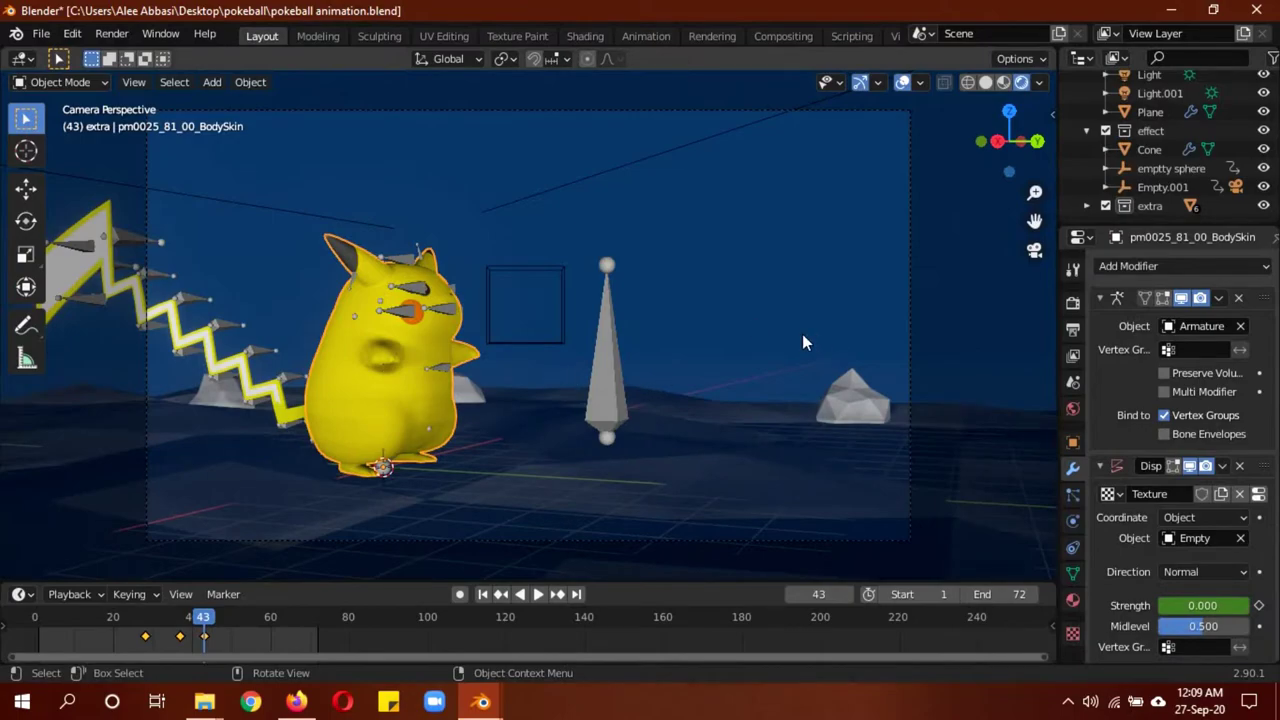
click(636, 407)
drag(200, 620, 36, 620)
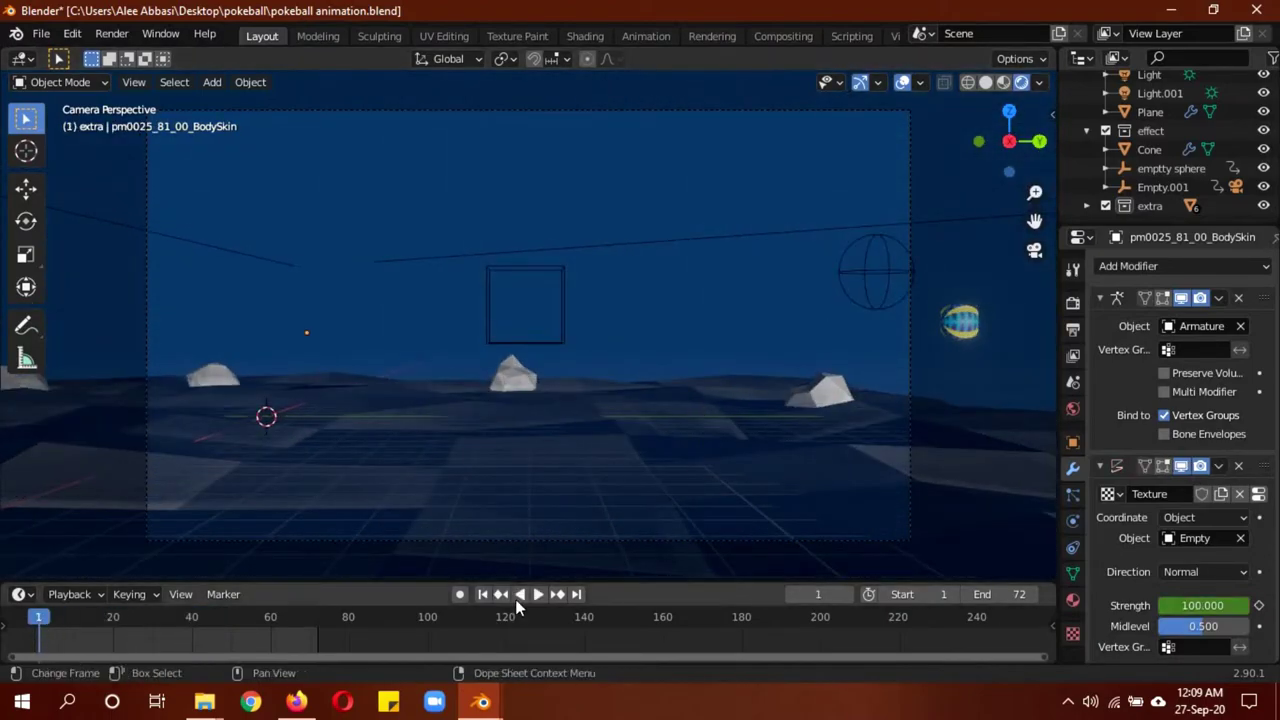
click(535, 594)
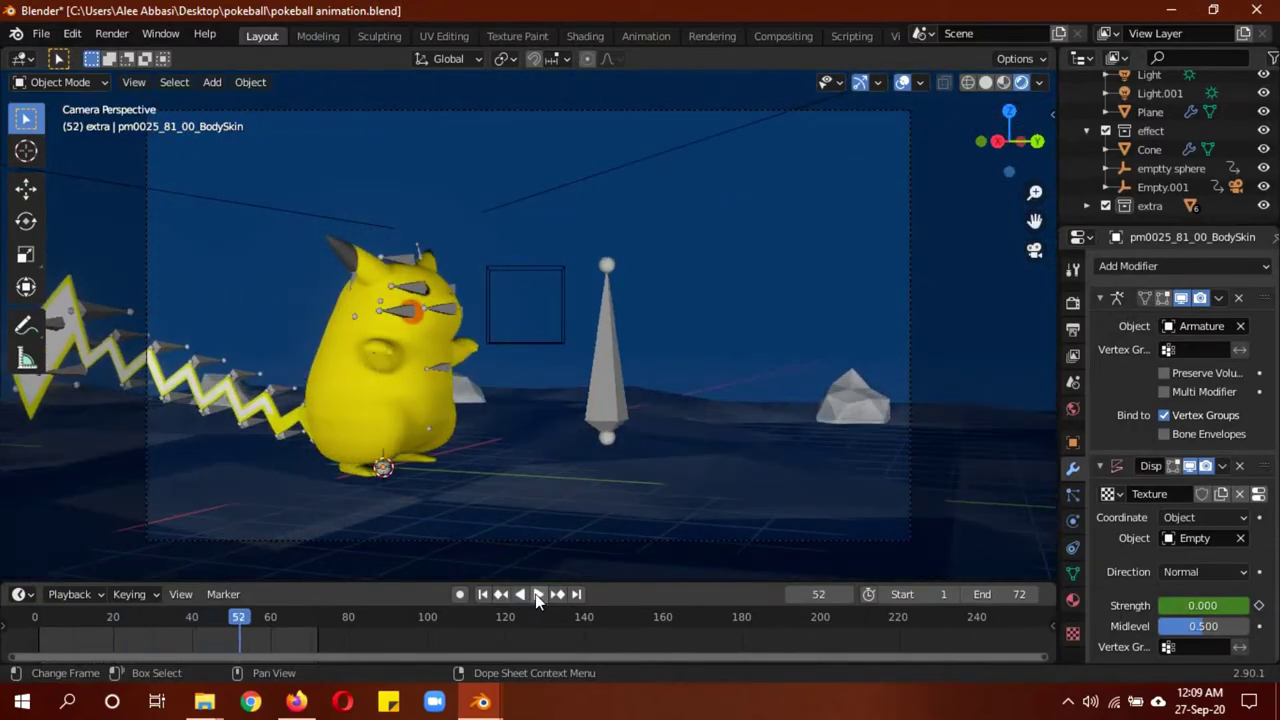
click(535, 594)
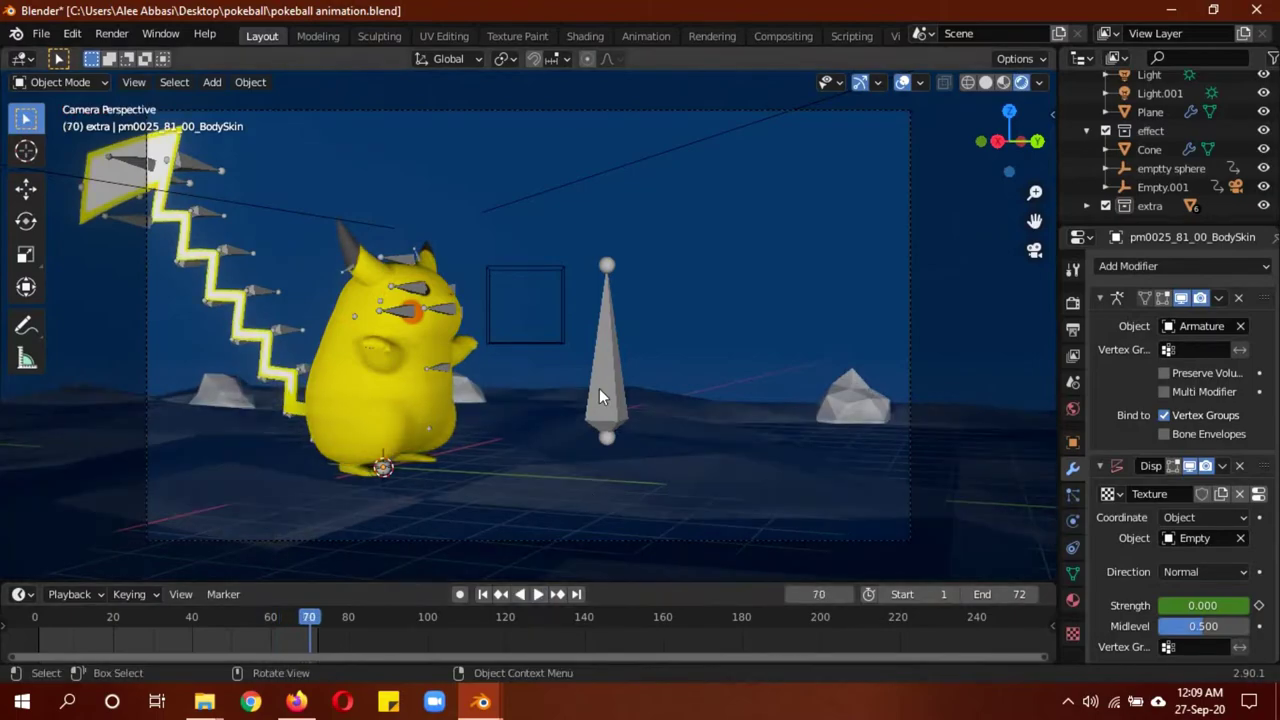
Change the viewport shading and bring the pokeball return animation.blend window to the front
key(z)
click(957, 293)
click(1185, 9)
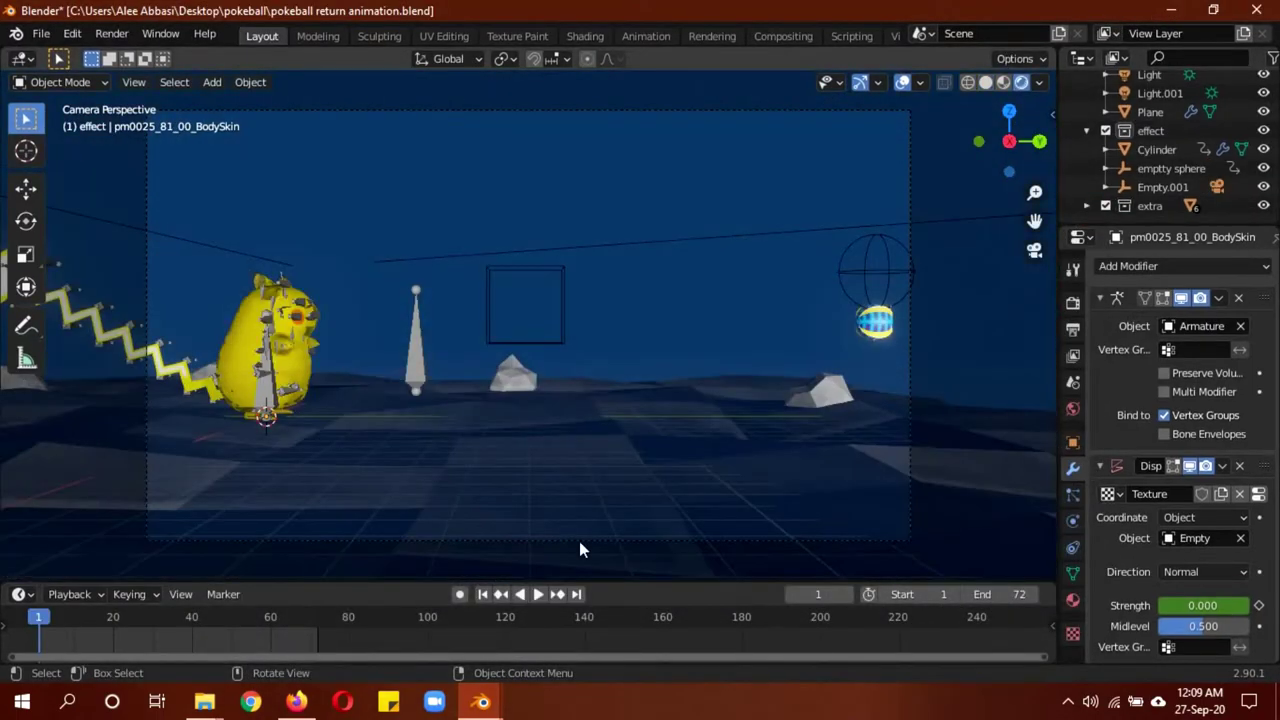
click(540, 595)
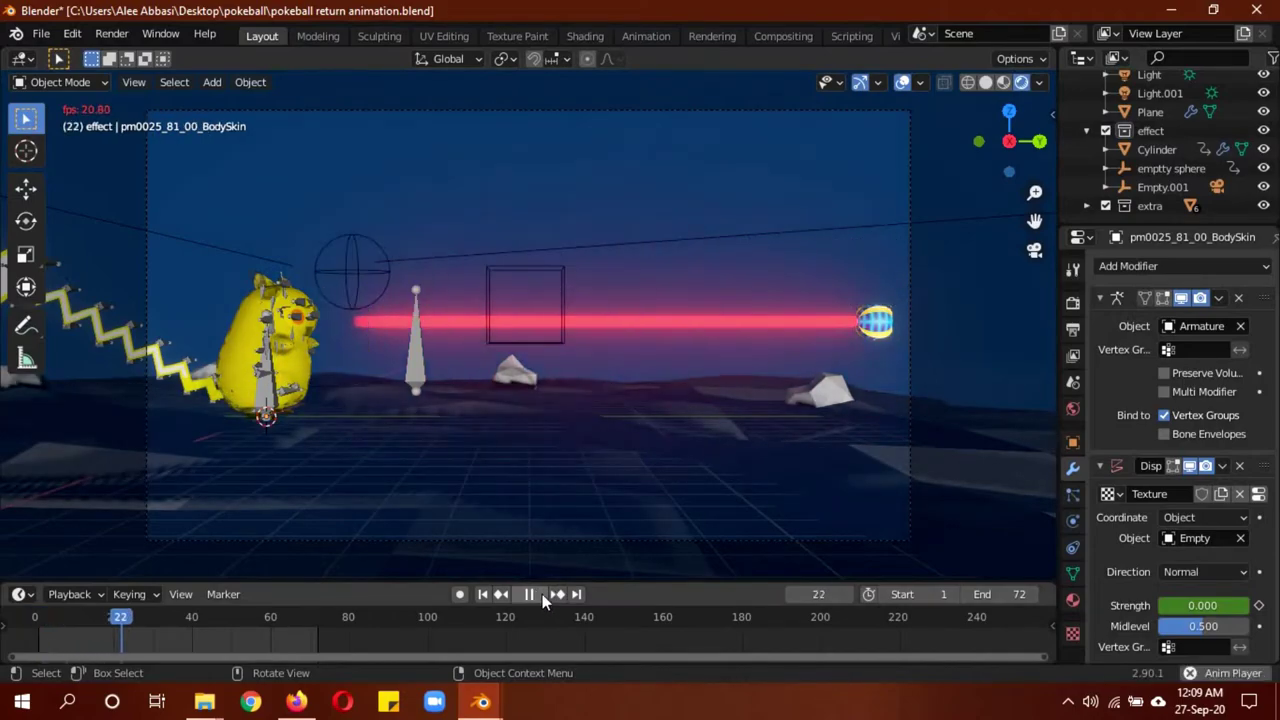
click(542, 594)
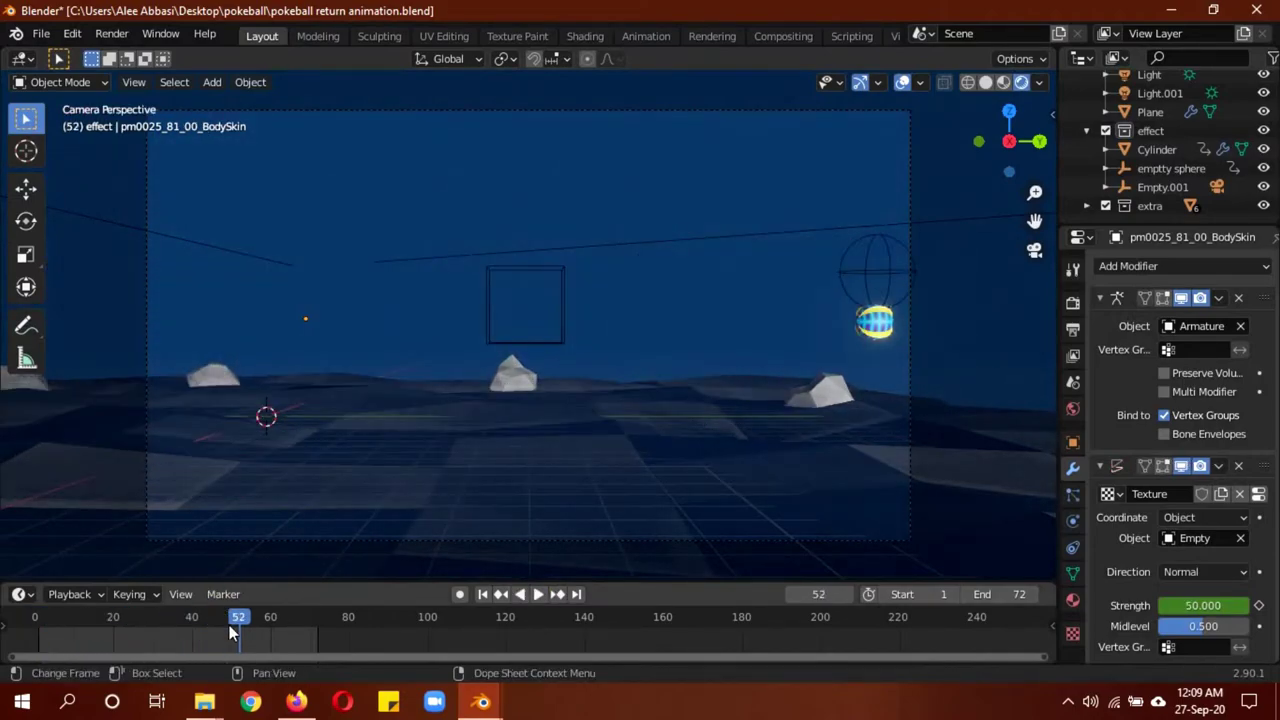
drag(230, 630, 38, 618)
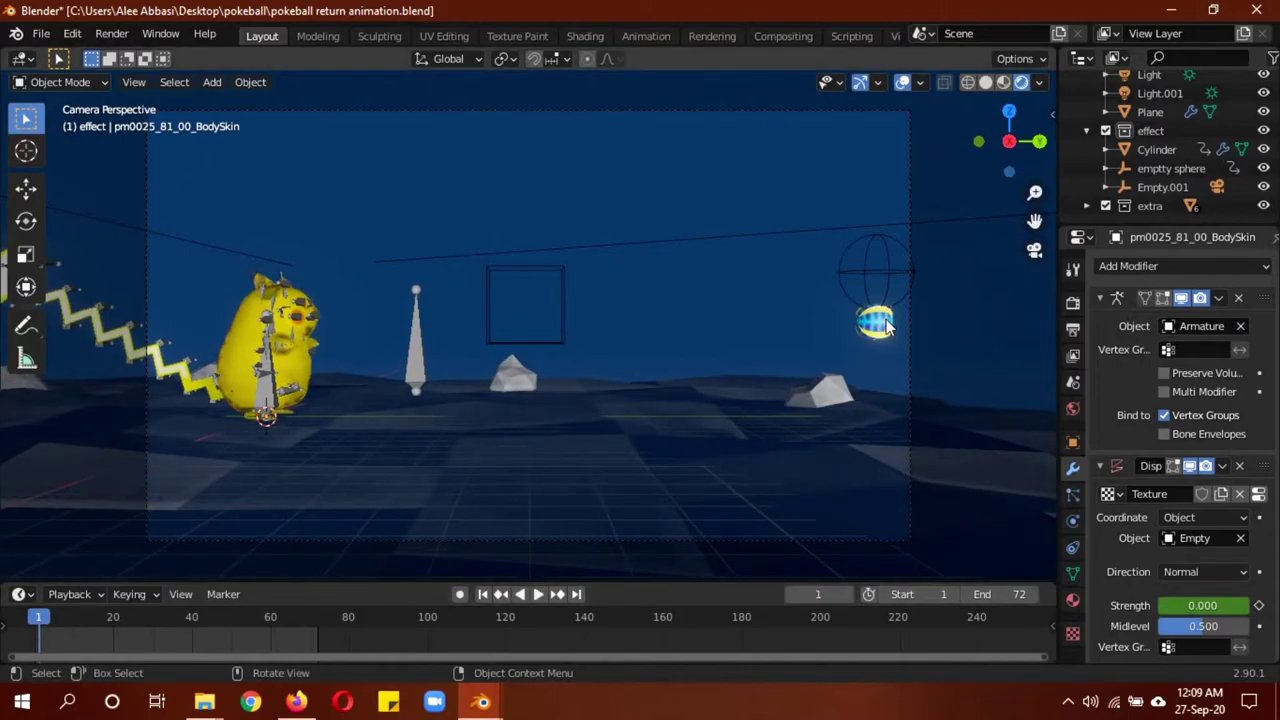
In solid shading, select the beam Cylinder, toggle Edit Mode, and play until frame 23
key(z)
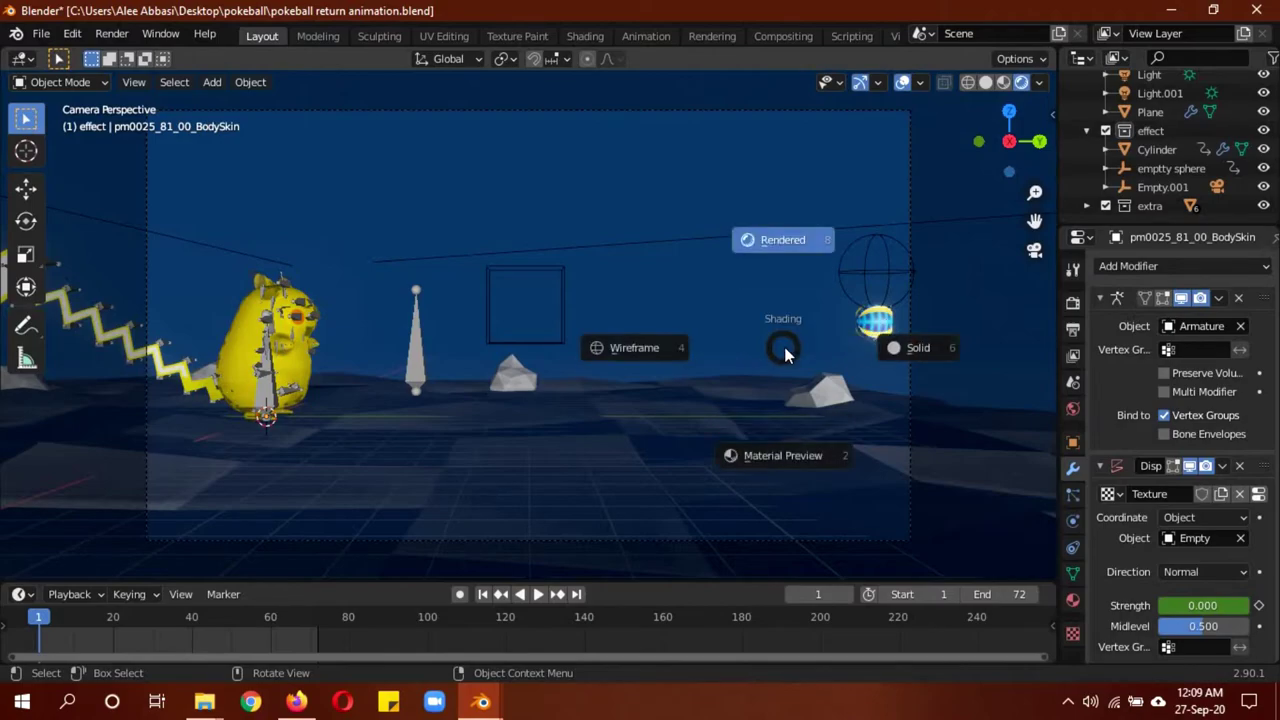
click(900, 346)
click(711, 322)
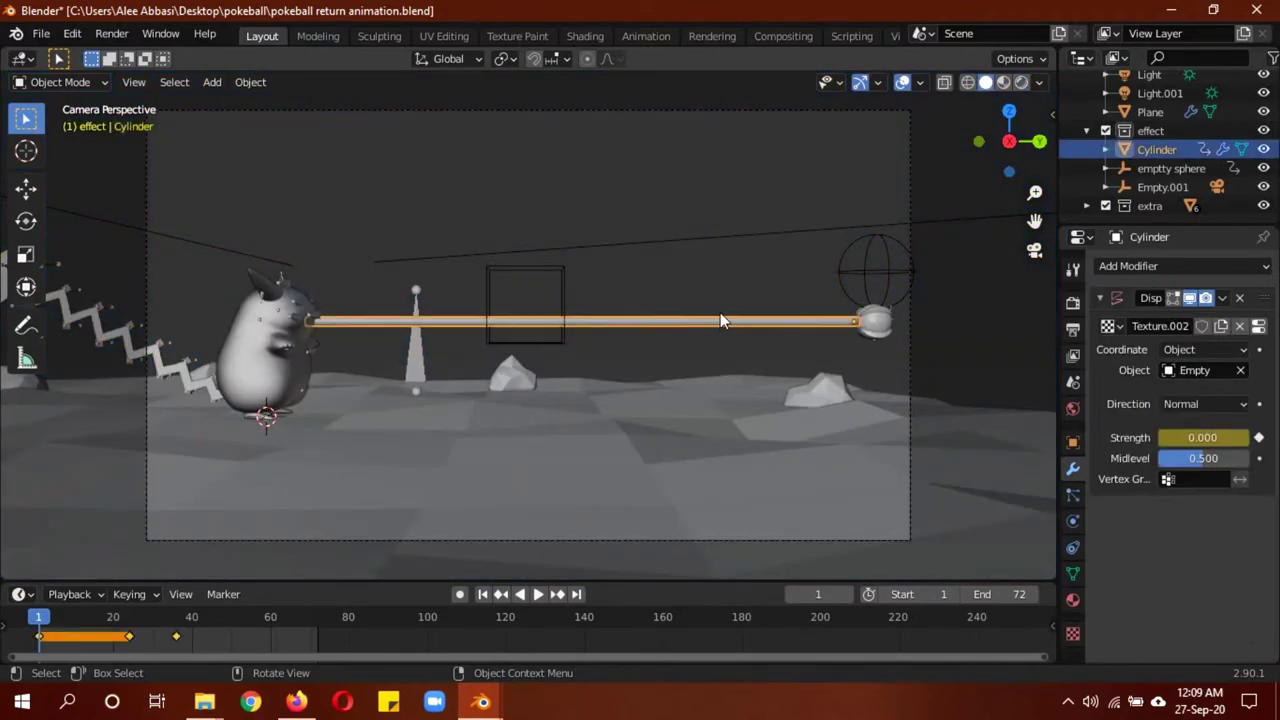
key(Tab)
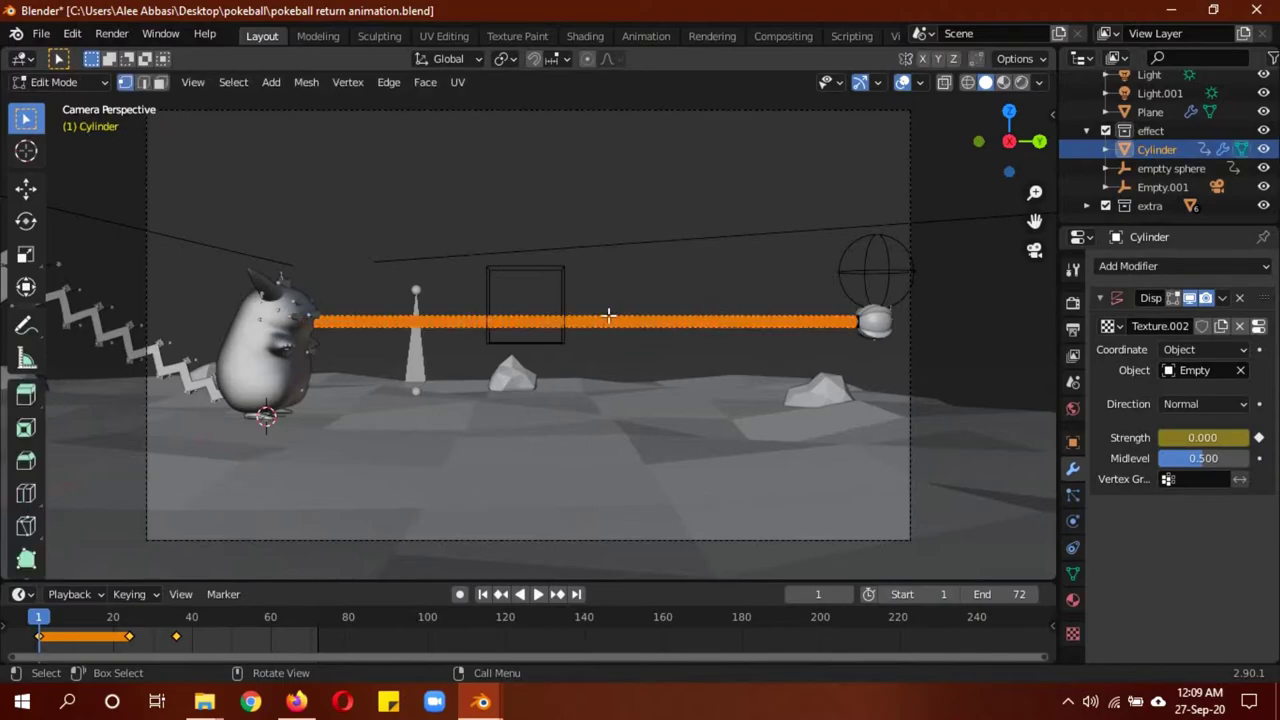
key(Tab)
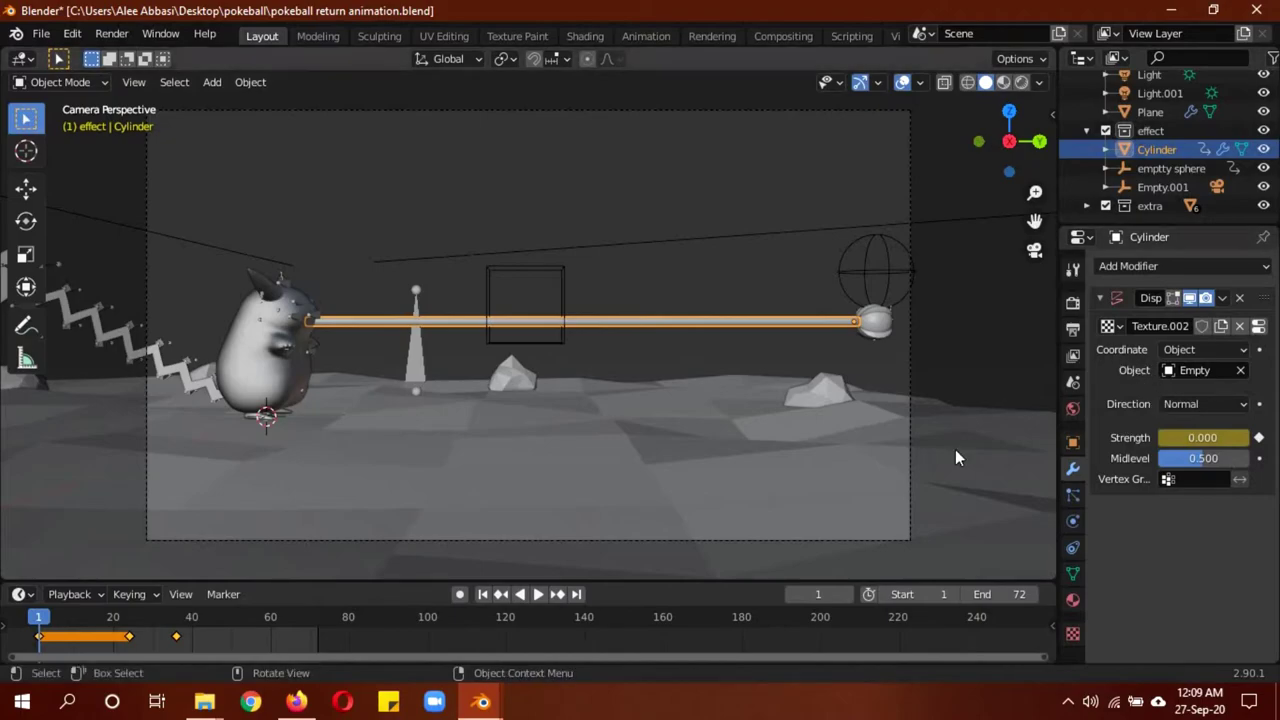
key(space)
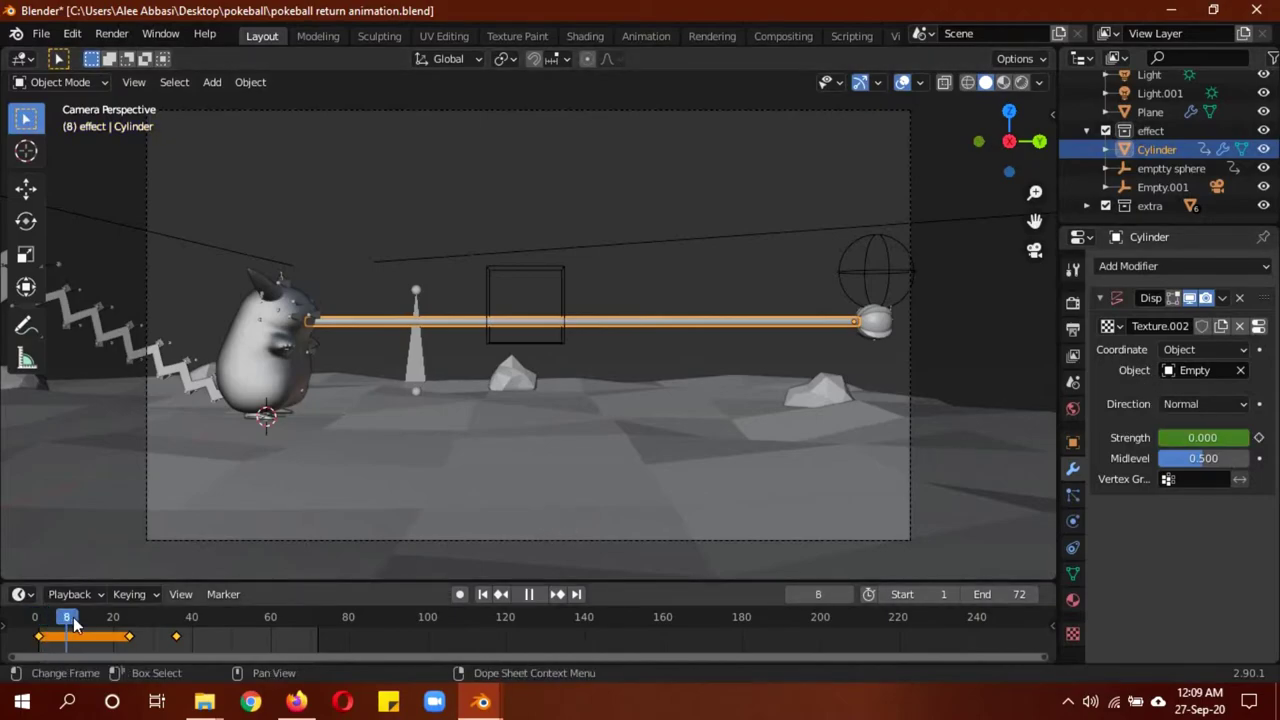
key(space)
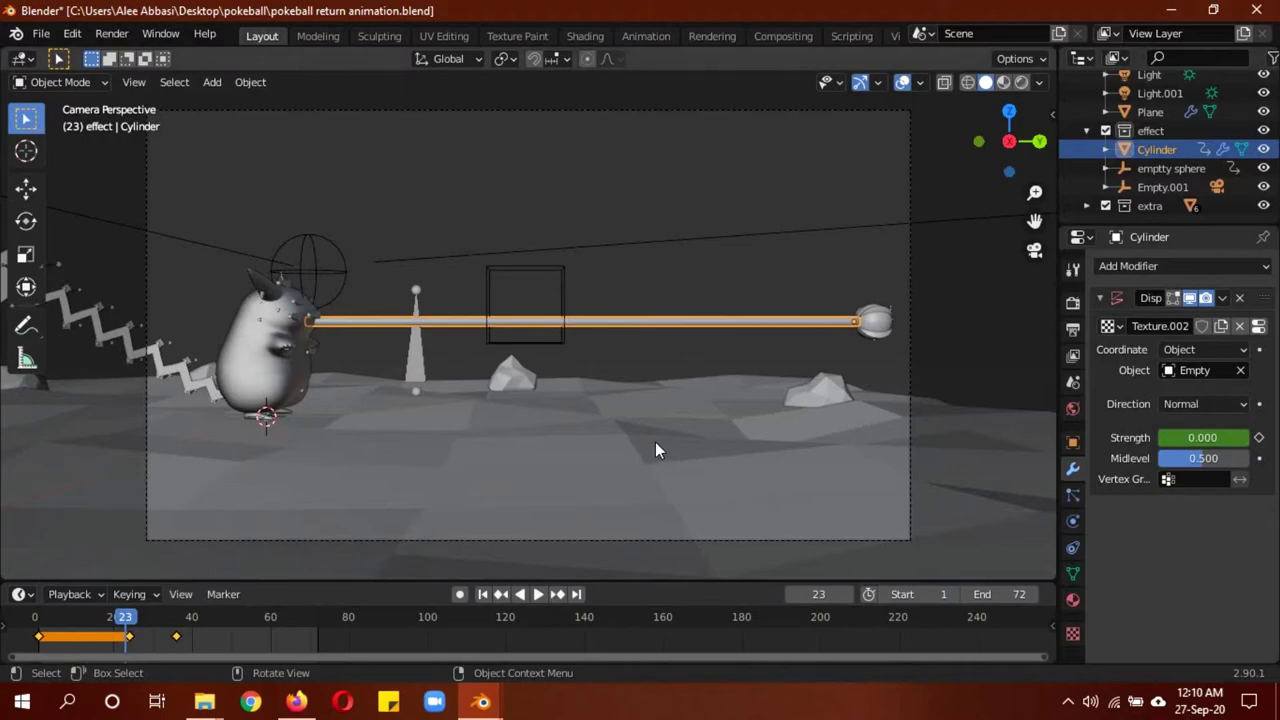
Return to rendered shading and step forward to frame 25 as the wobble begins
key(z)
click(658, 342)
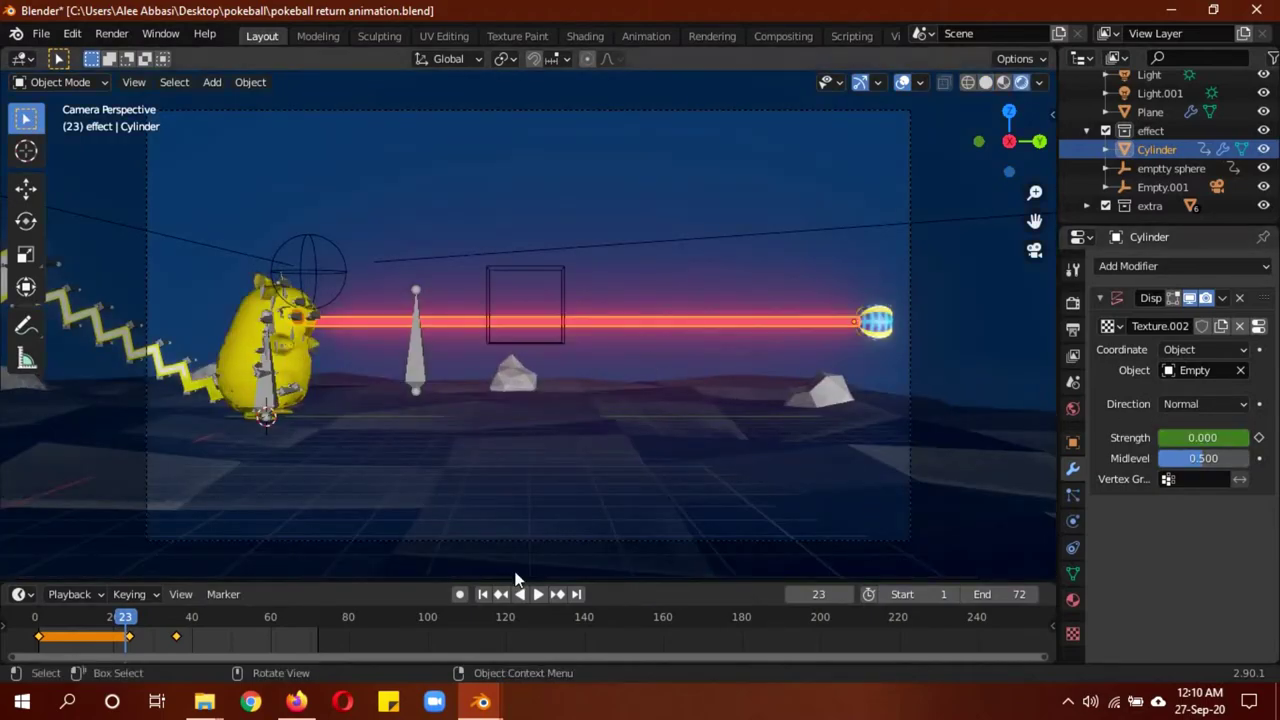
click(850, 596)
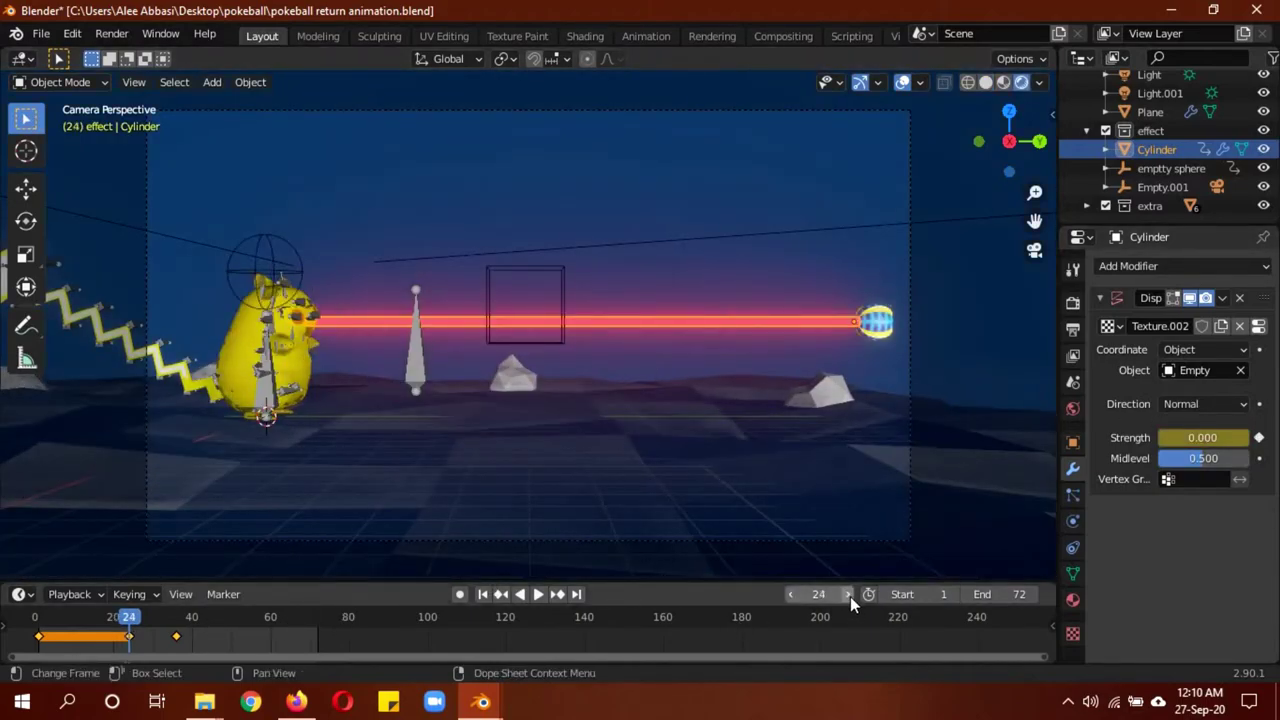
click(850, 596)
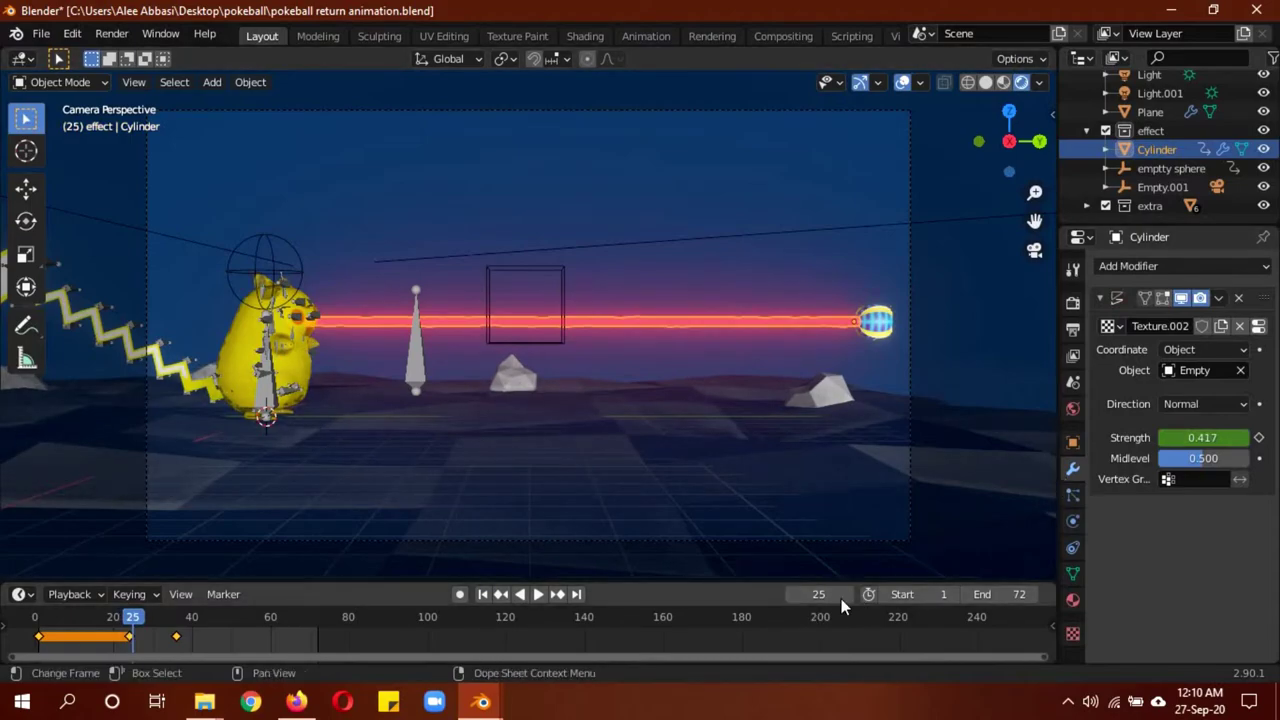
Check the beam's Voronoi texture and Displace modifier, then replay the wobble, stopping at frame 24
click(1073, 634)
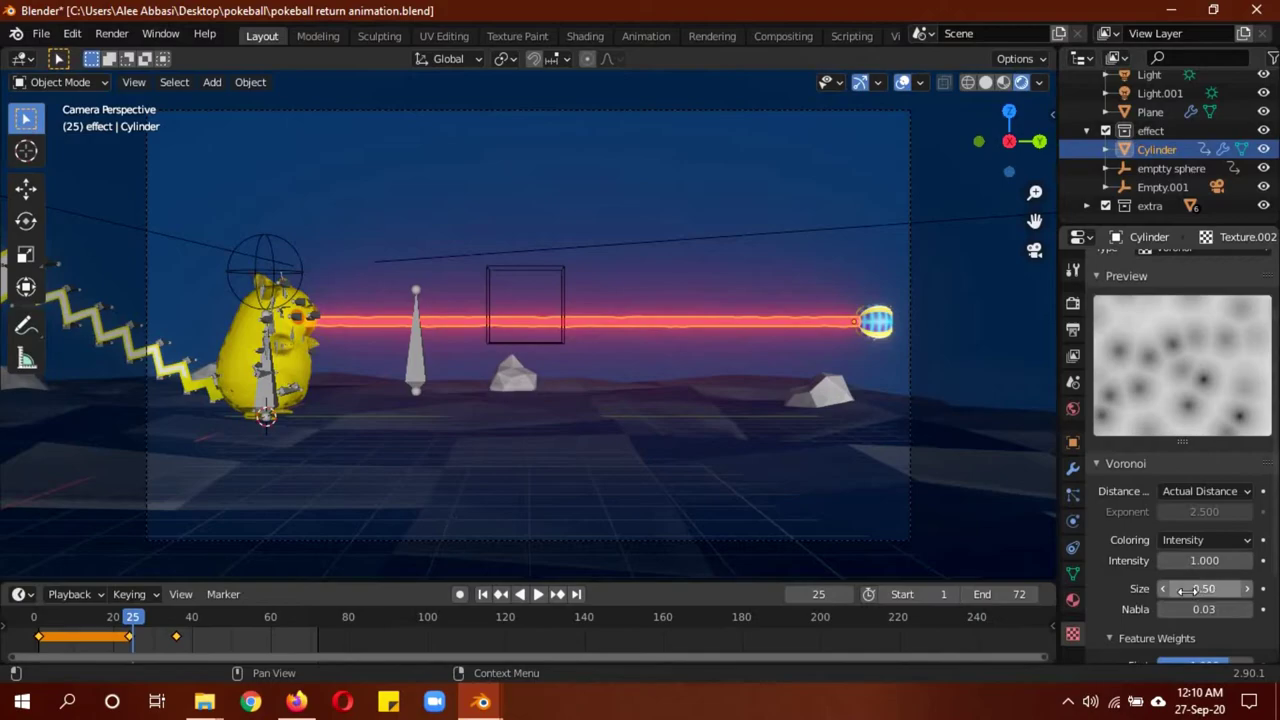
click(1073, 469)
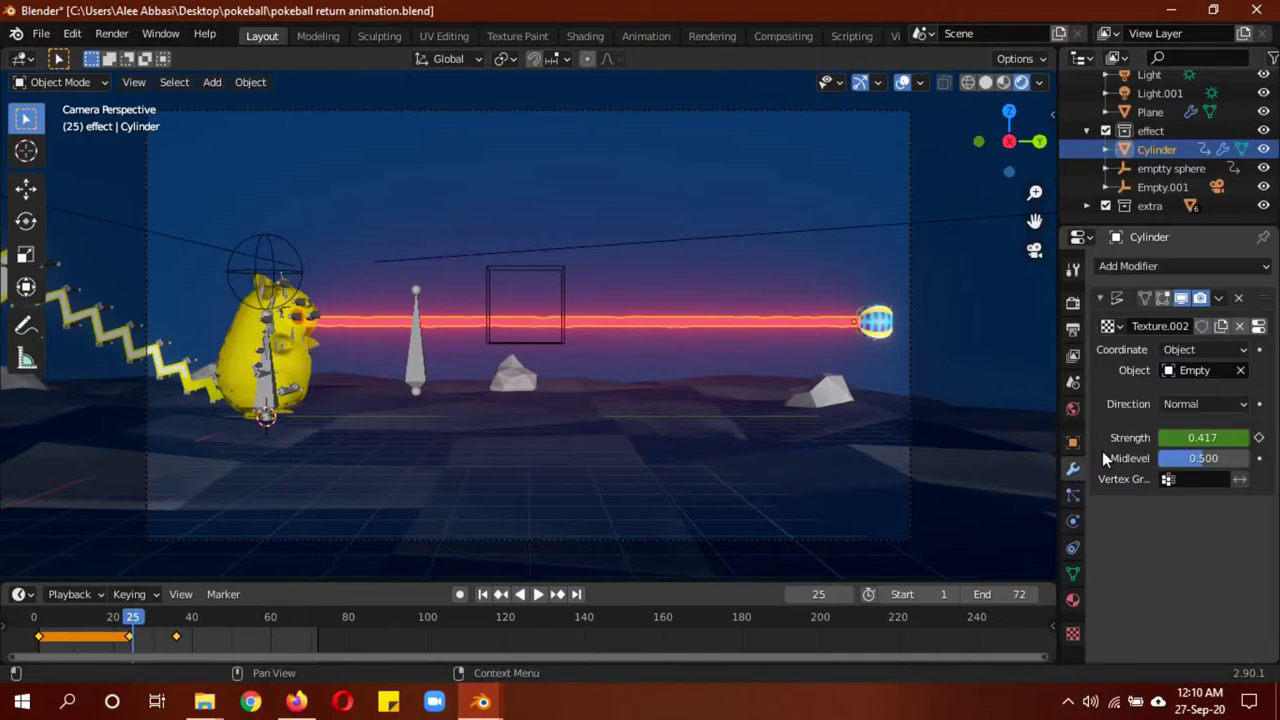
key(space)
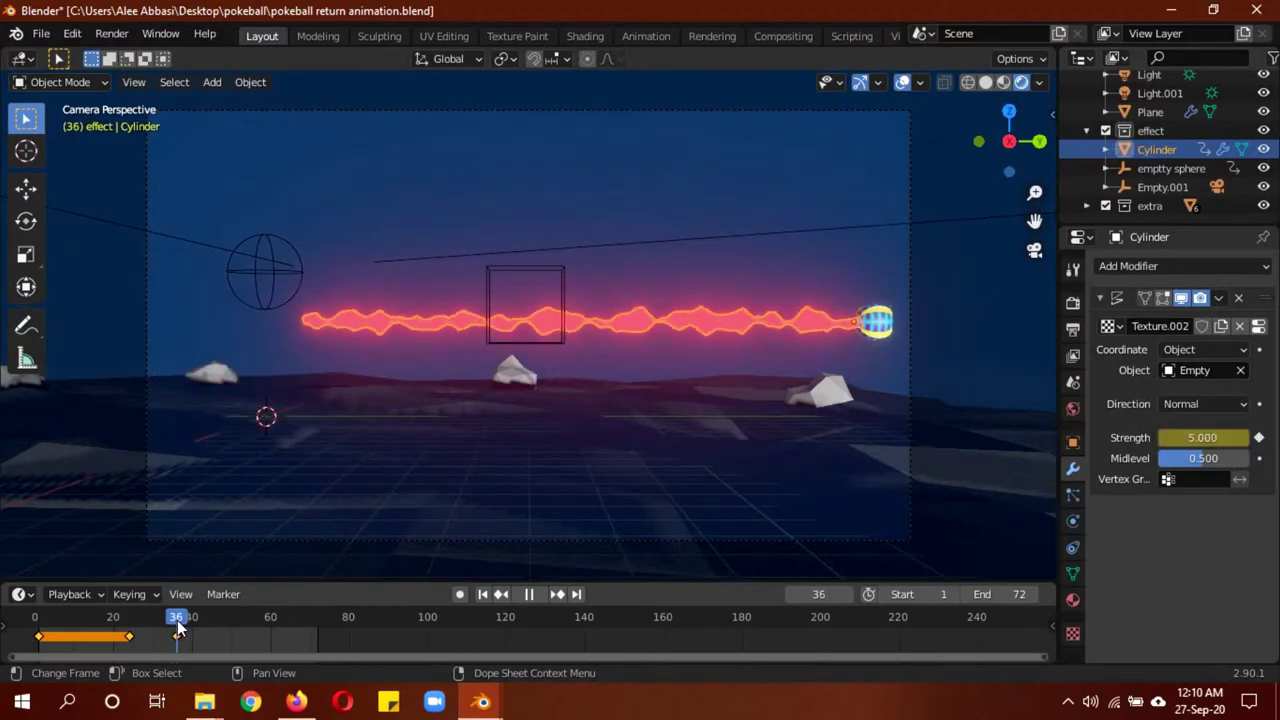
drag(178, 625, 129, 625)
key(space)
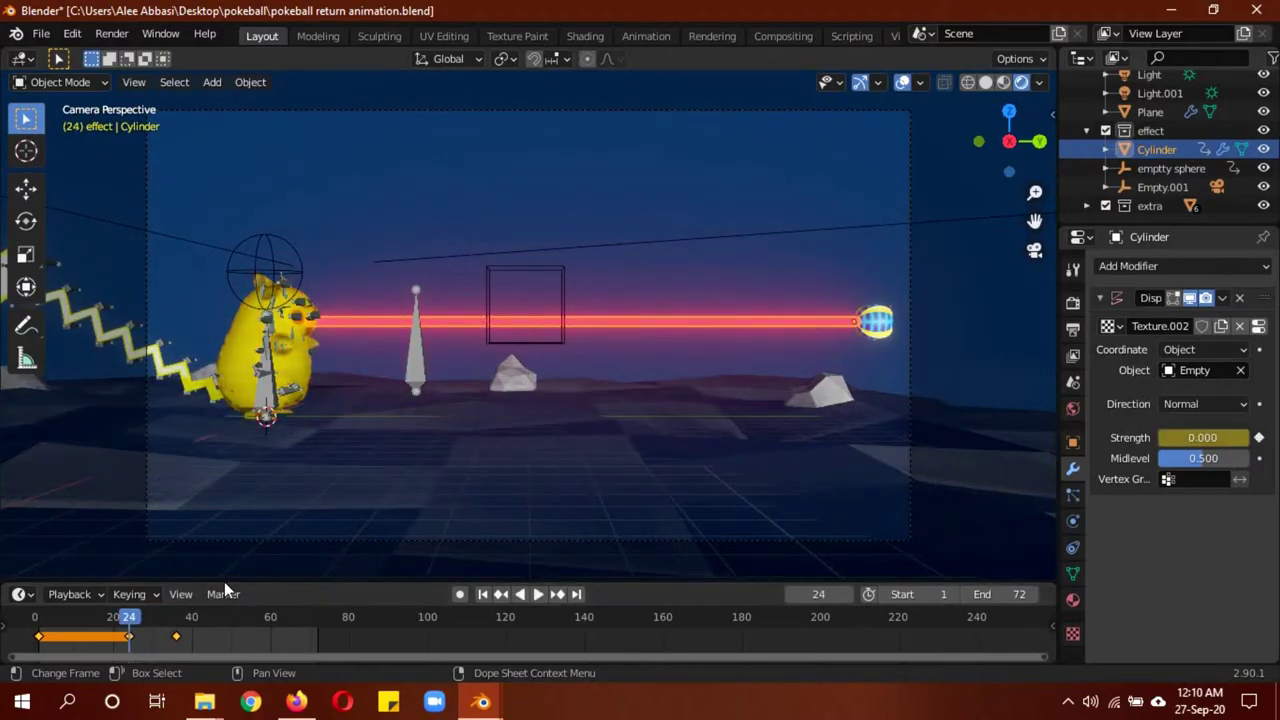
click(260, 392)
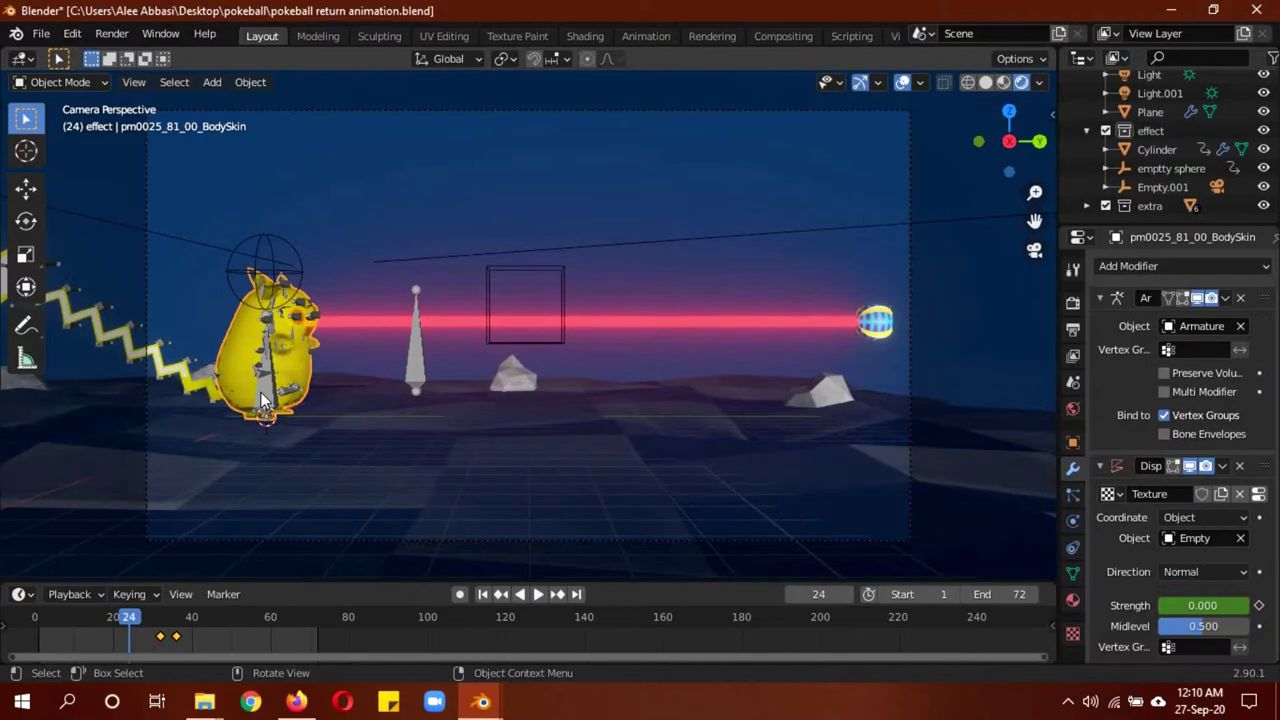
click(193, 358)
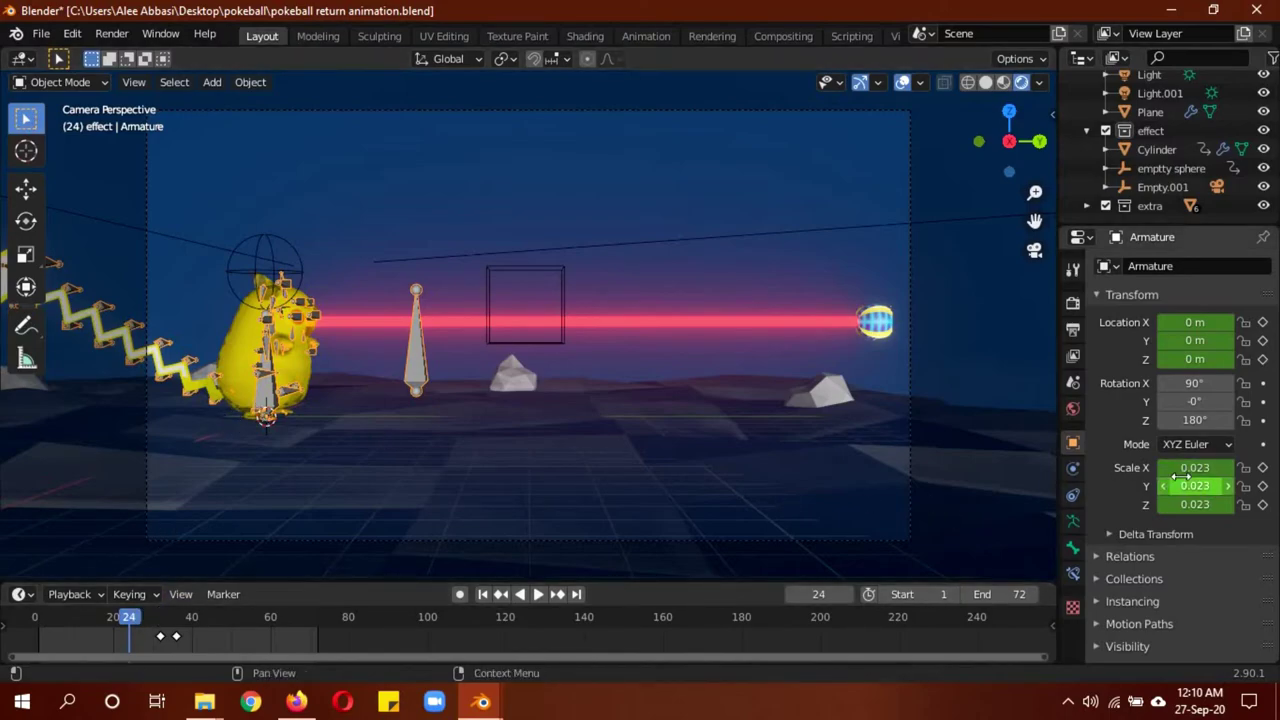
key(space)
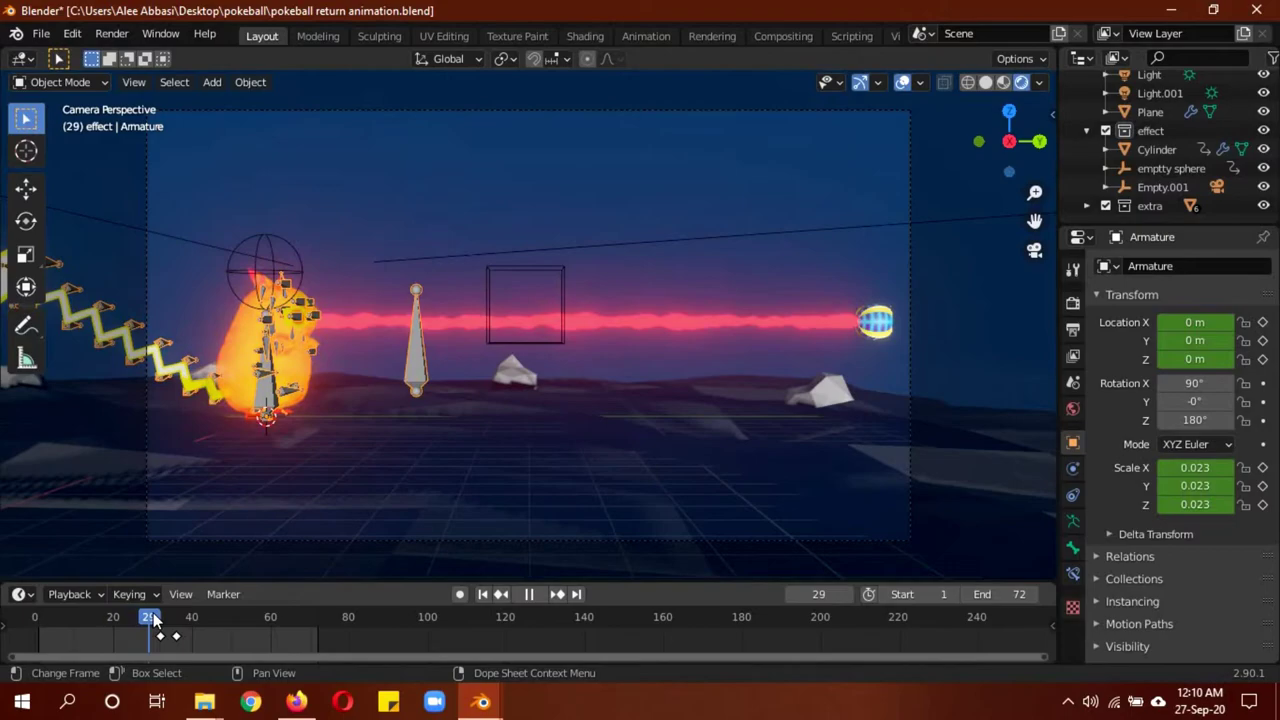
key(space)
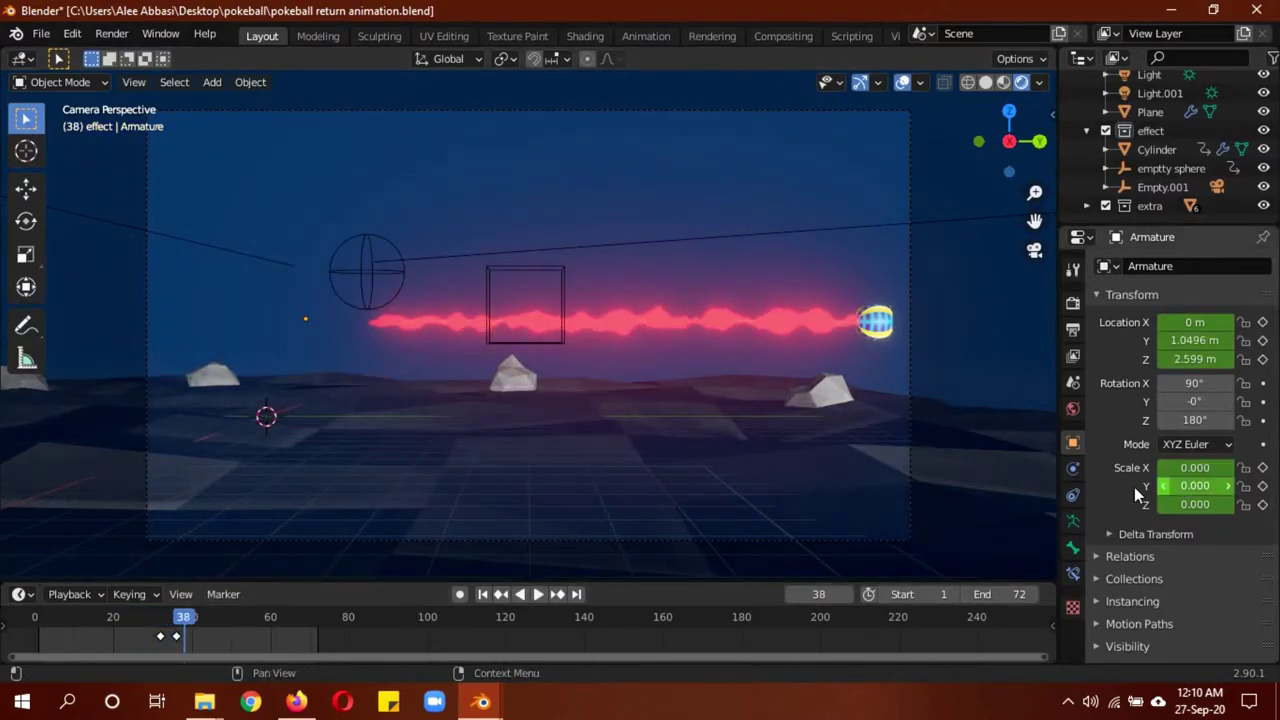
key(space)
mouse_move(187, 617)
mouse_down()
mouse_move(164, 618)
mouse_move(188, 620)
mouse_up()
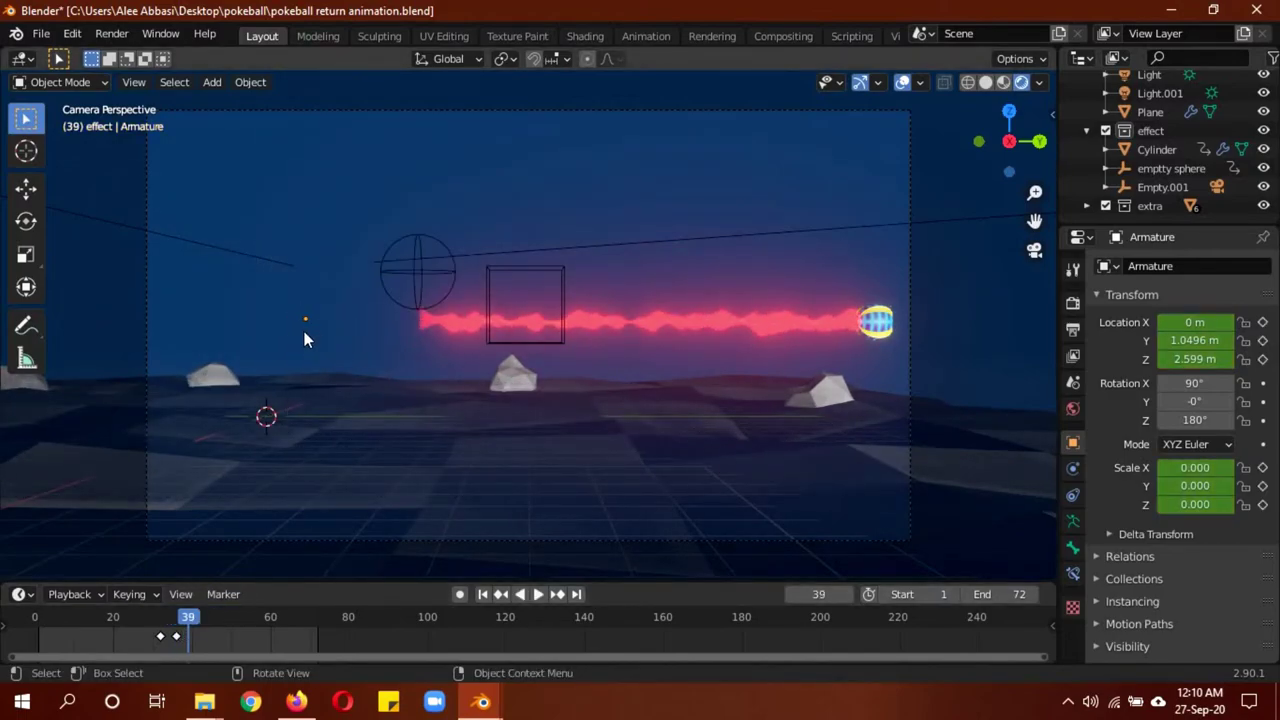
drag(195, 630, 121, 620)
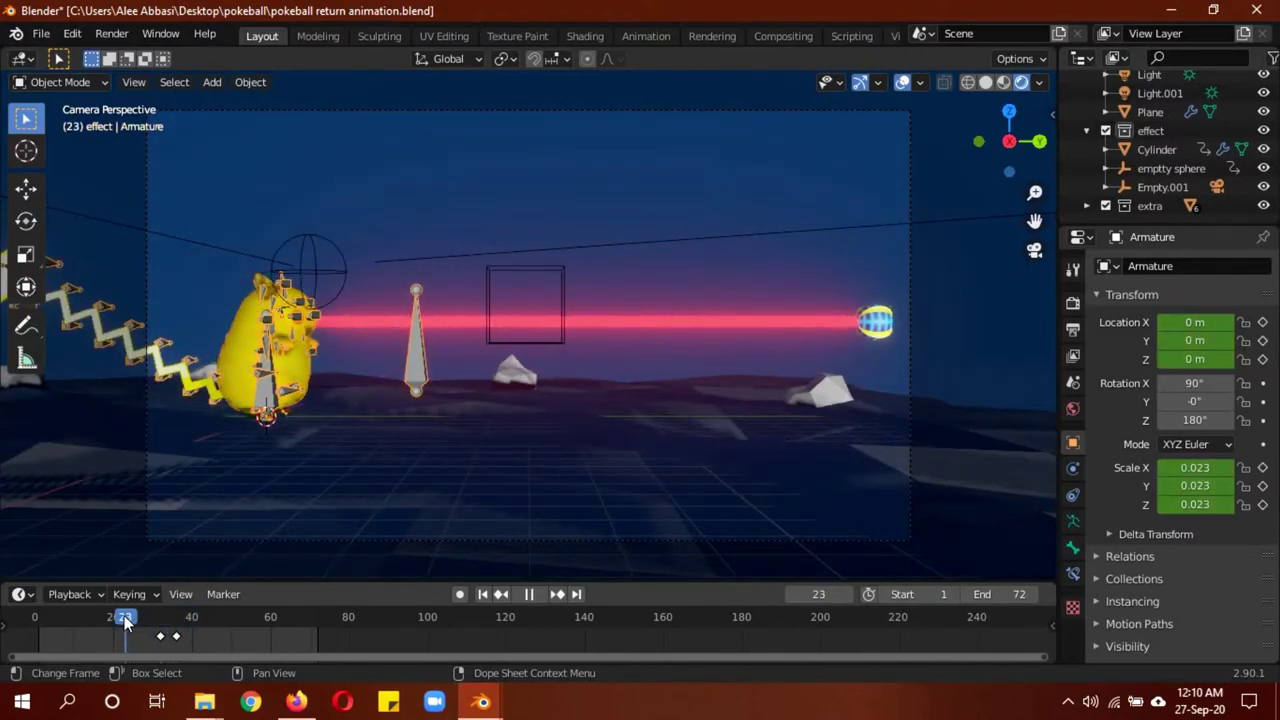
Select the red beam, move to frame 18, then deselect it
click(692, 323)
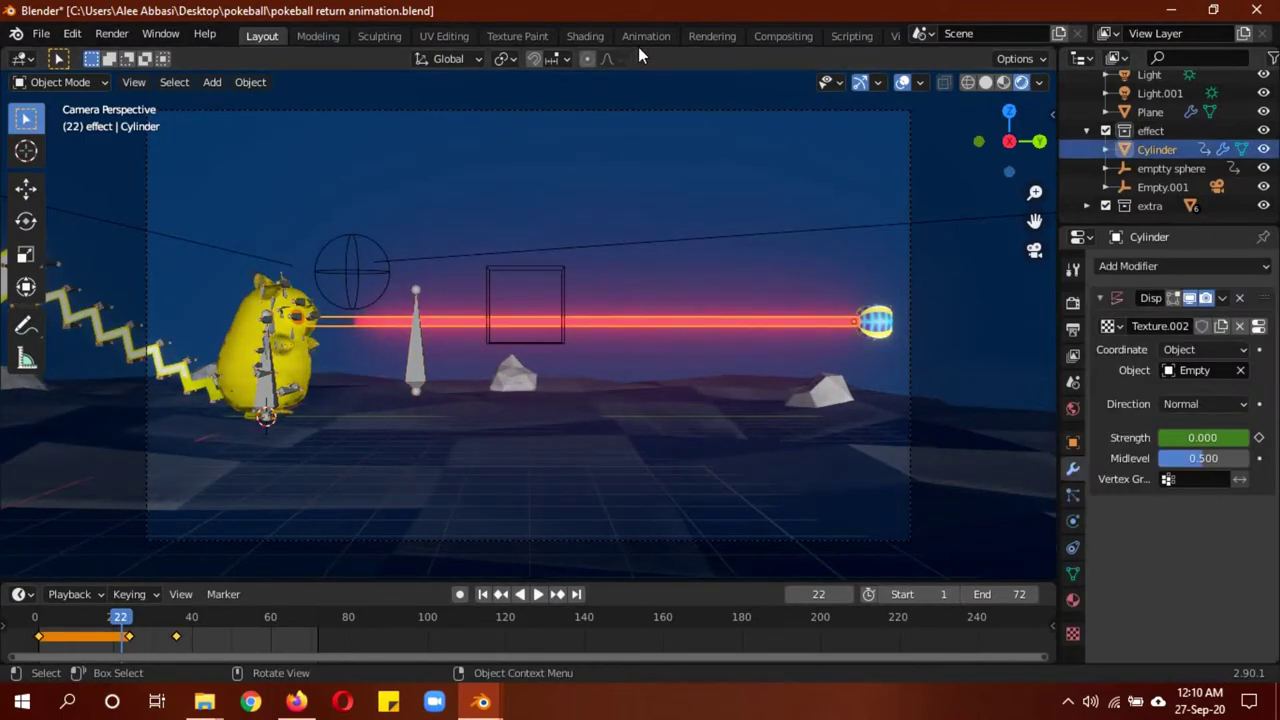
drag(127, 614, 106, 617)
click(806, 403)
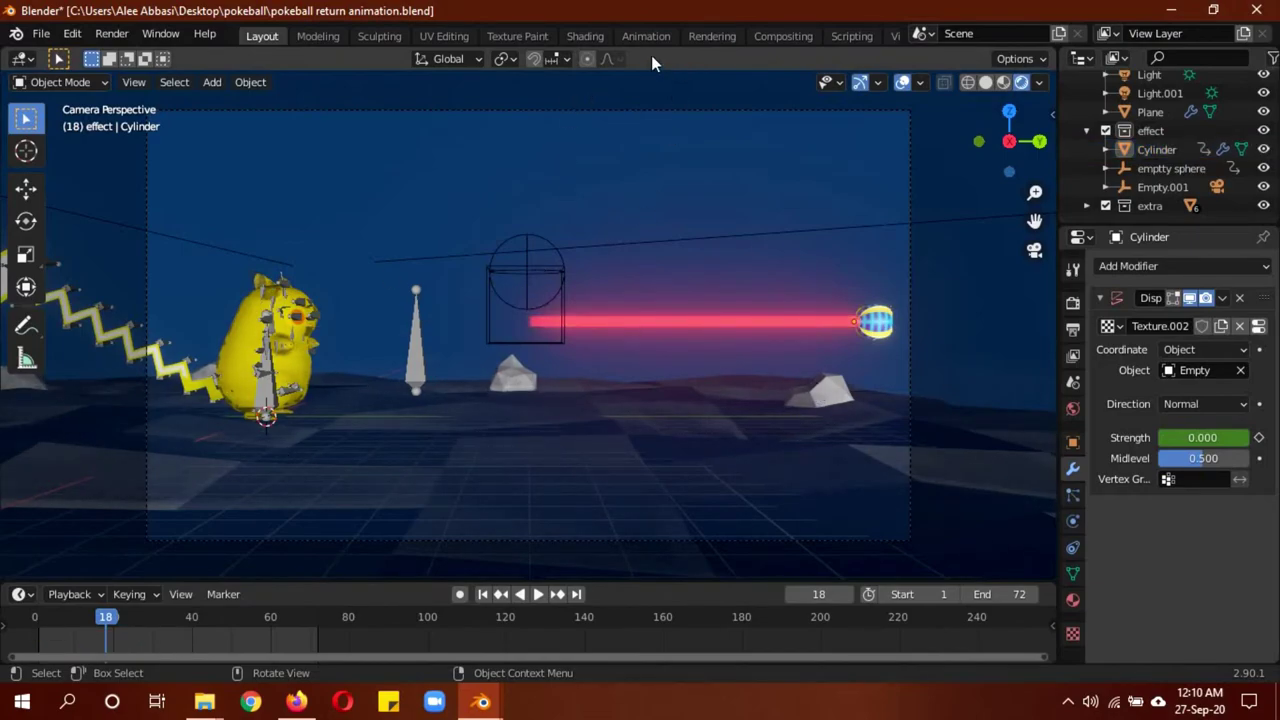
In the Shading workspace, frame the Mapping, Separate XYZ, ColorRamp, Emission and Transparent BSDF nodes
click(599, 36)
middle_drag(760, 260, 775, 321)
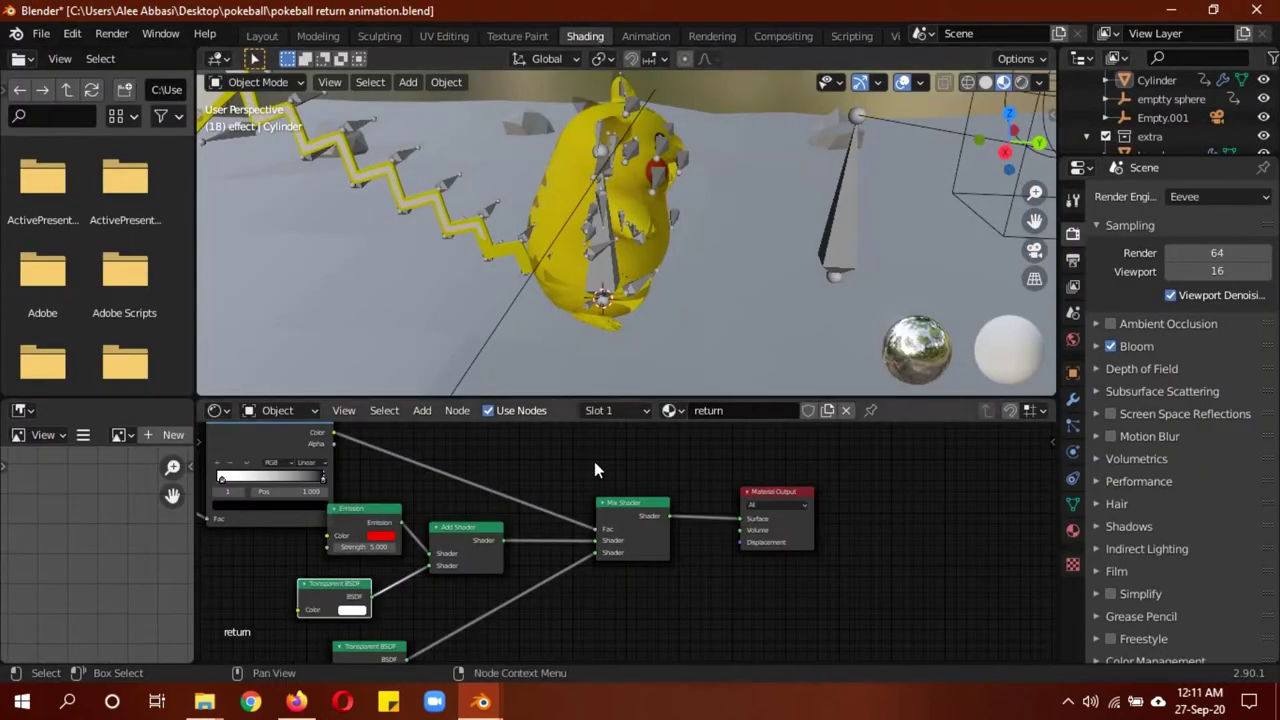
middle_drag(830, 197, 879, 206)
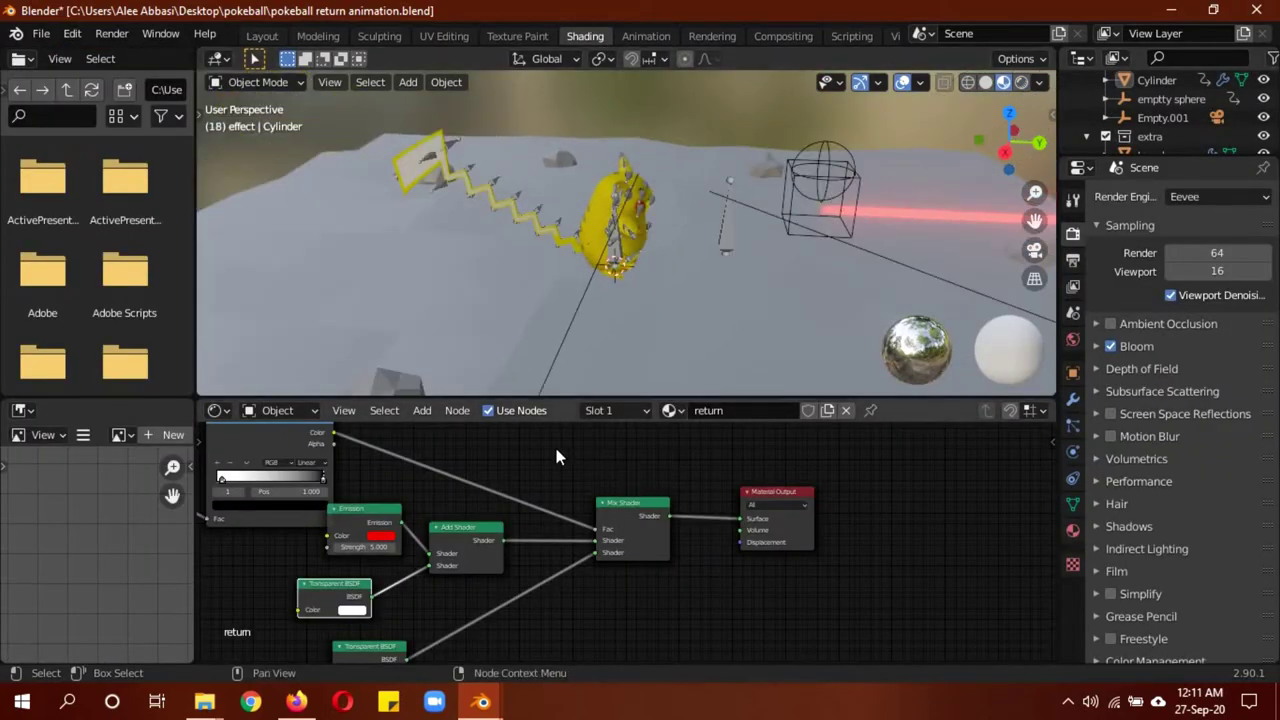
scroll(557, 457, down, 2)
middle_drag(448, 491, 555, 497)
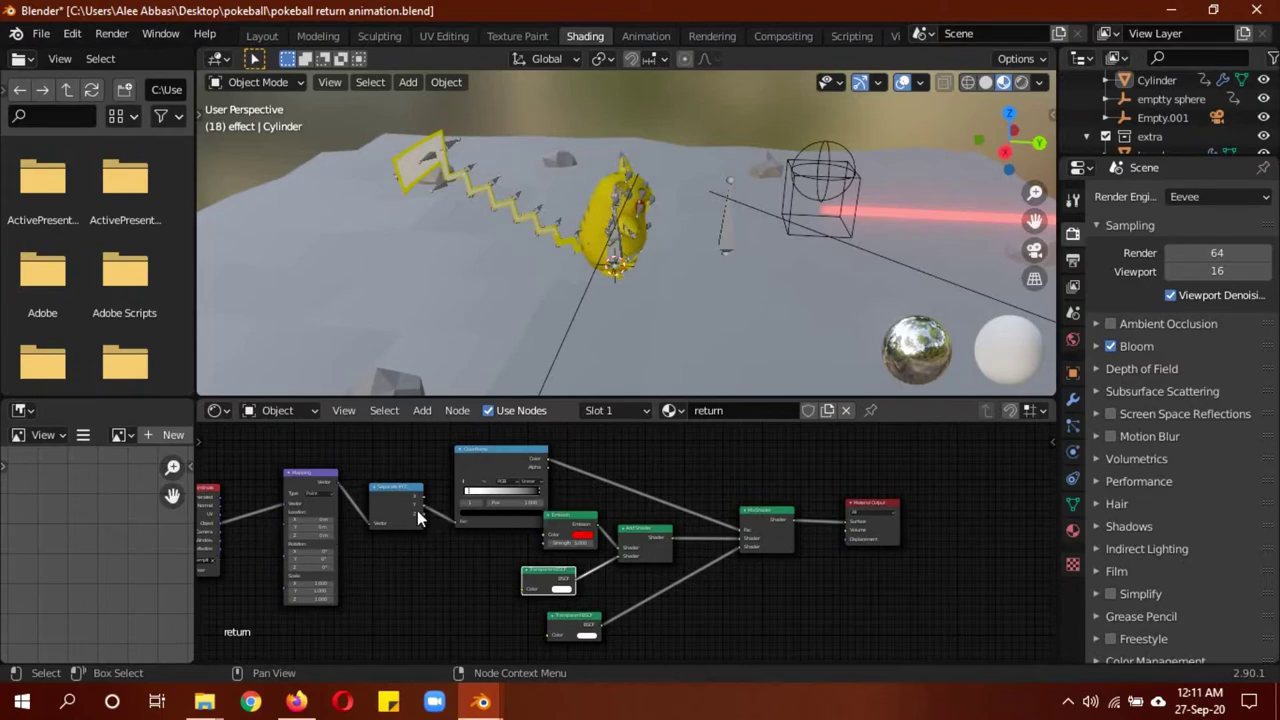
scroll(393, 504, up, 3)
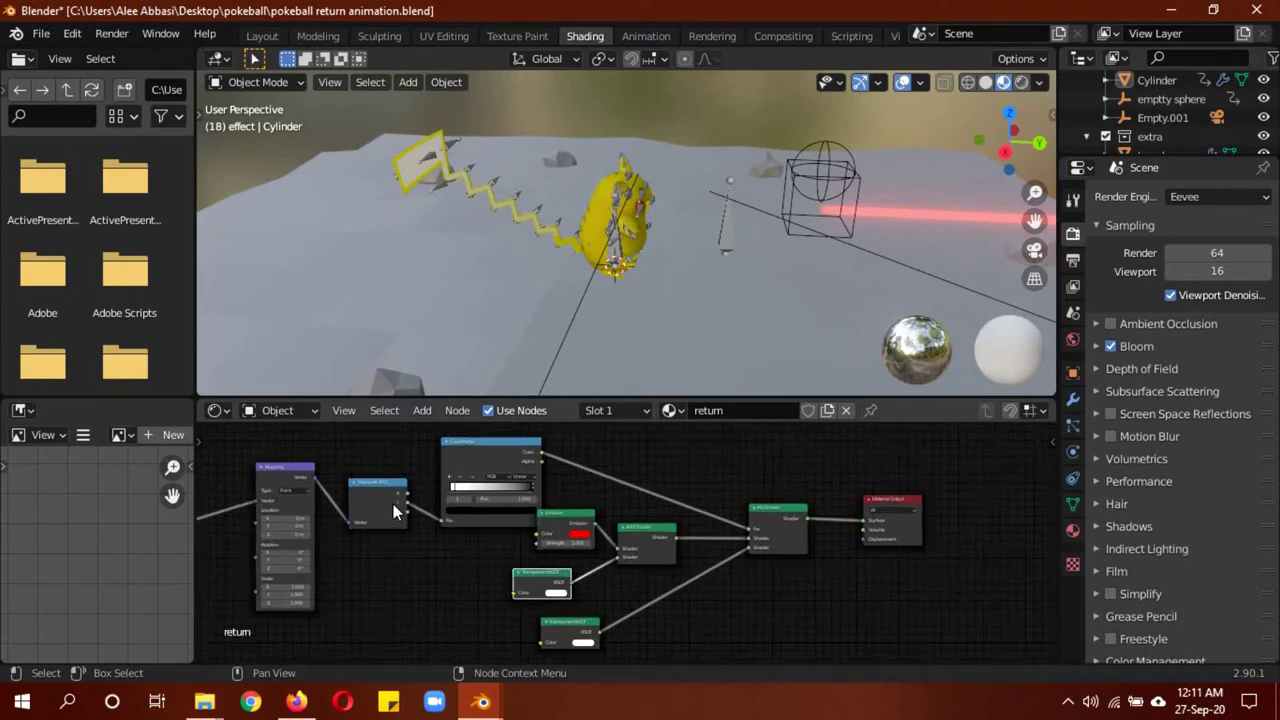
middle_drag(332, 515, 459, 587)
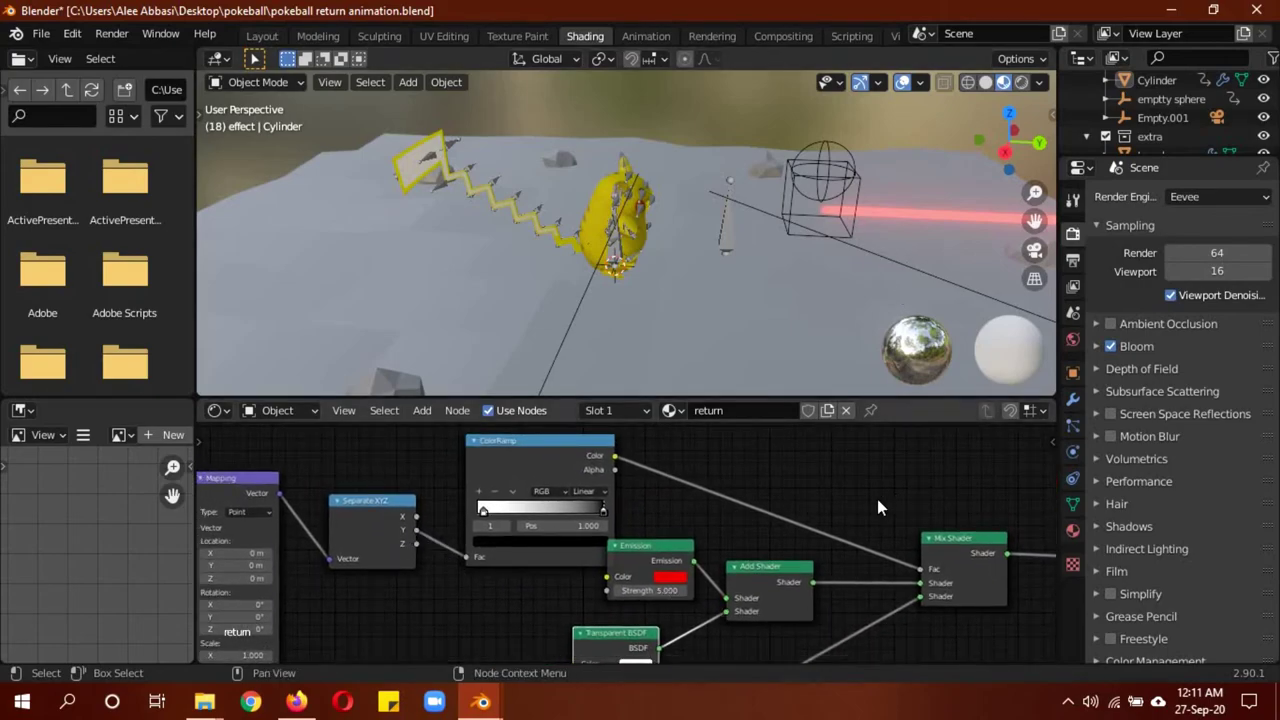
middle_drag(877, 499, 815, 640)
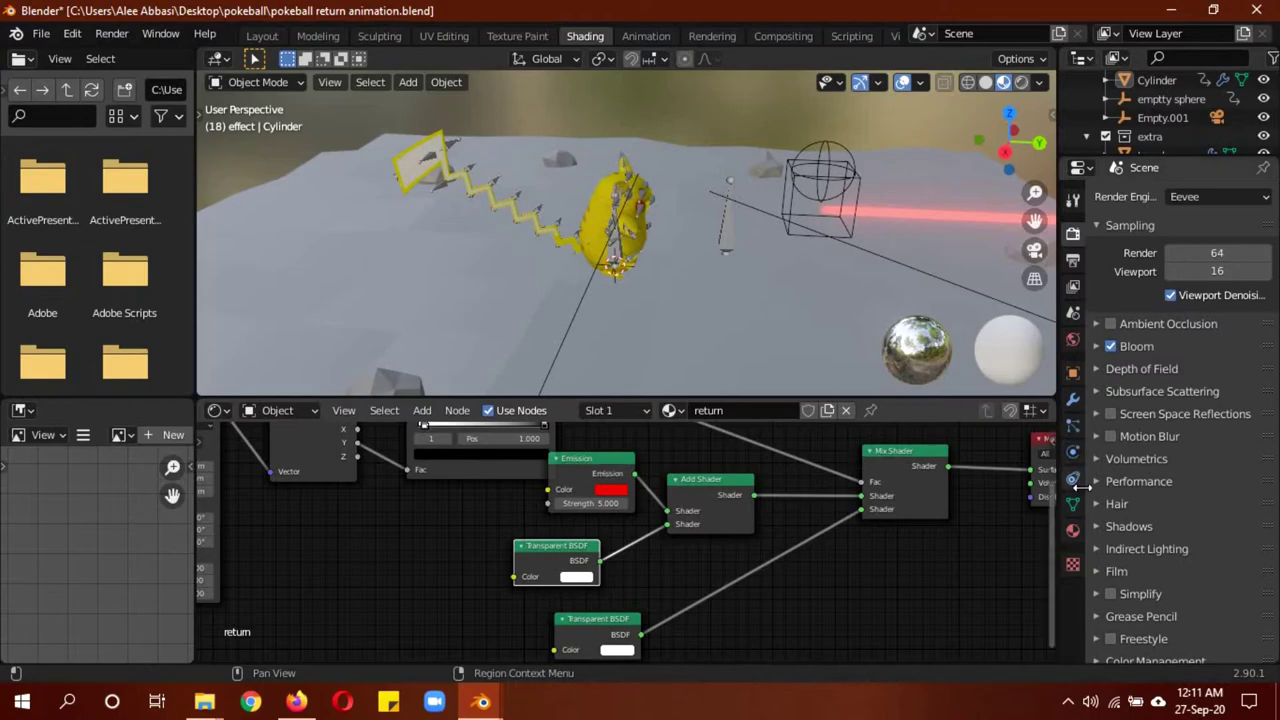
Show the return material's surface settings and move the Transparent BSDF node beside Add Shader
click(1073, 530)
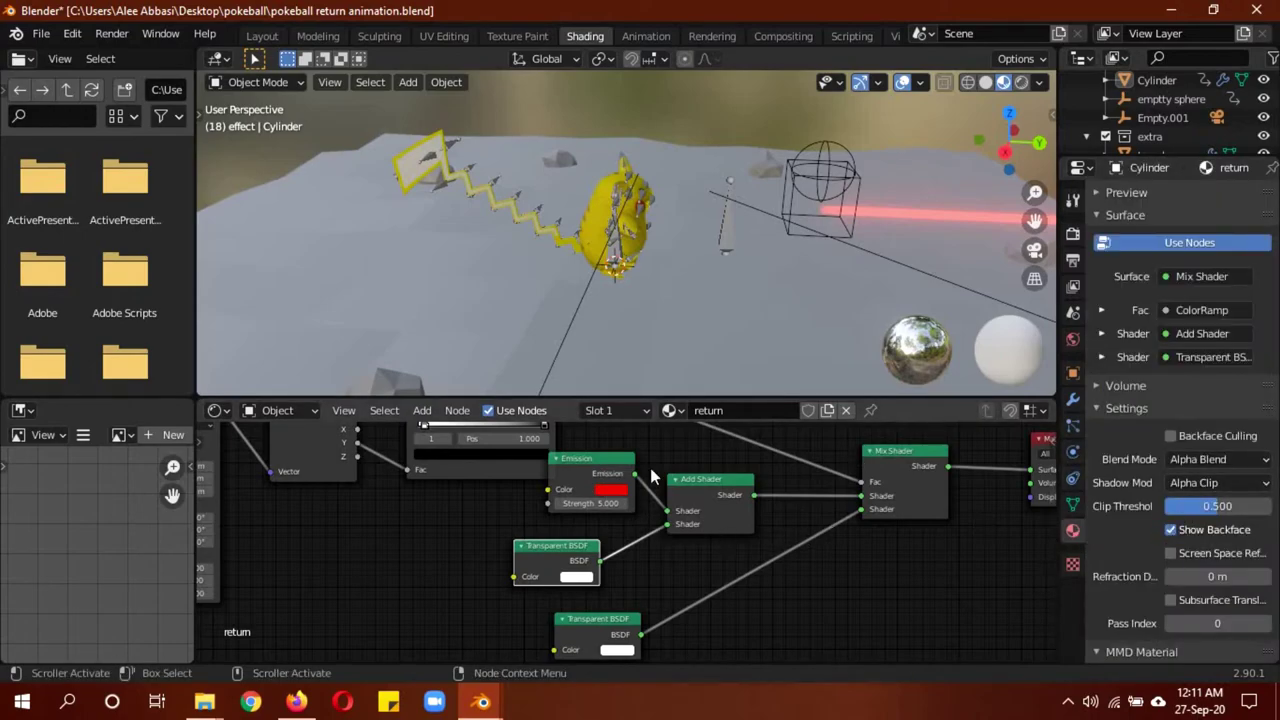
drag(550, 550, 587, 543)
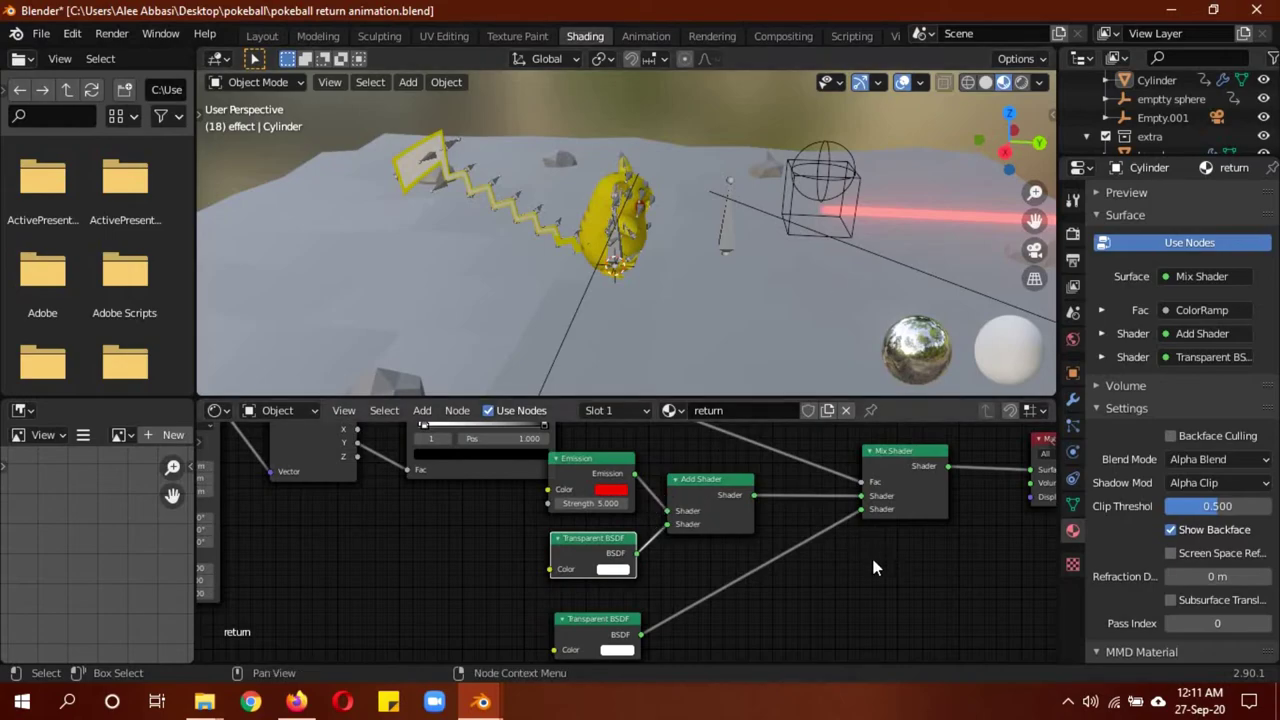
scroll(871, 554, down, 4)
scroll(814, 557, down, 2)
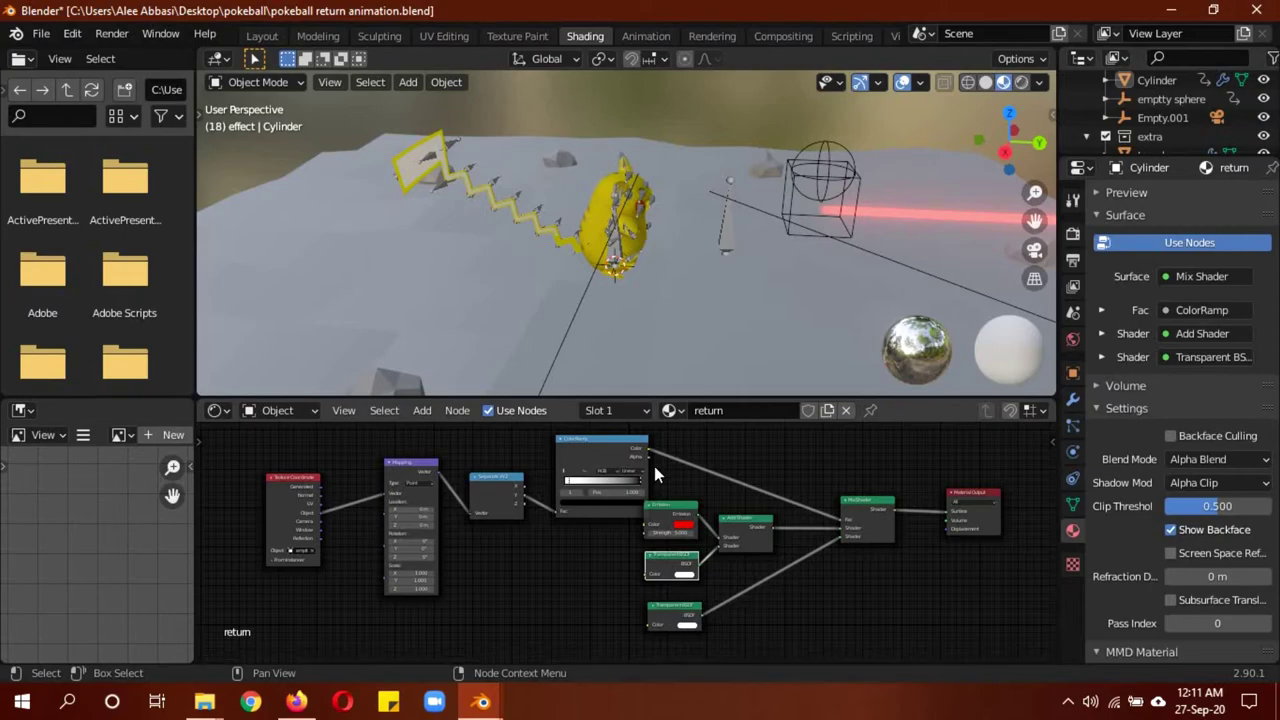
Pick the ColorRamp node, start then cancel moving the empty sphere, and reselect the beam cylinder
click(548, 488)
click(816, 158)
key(g)
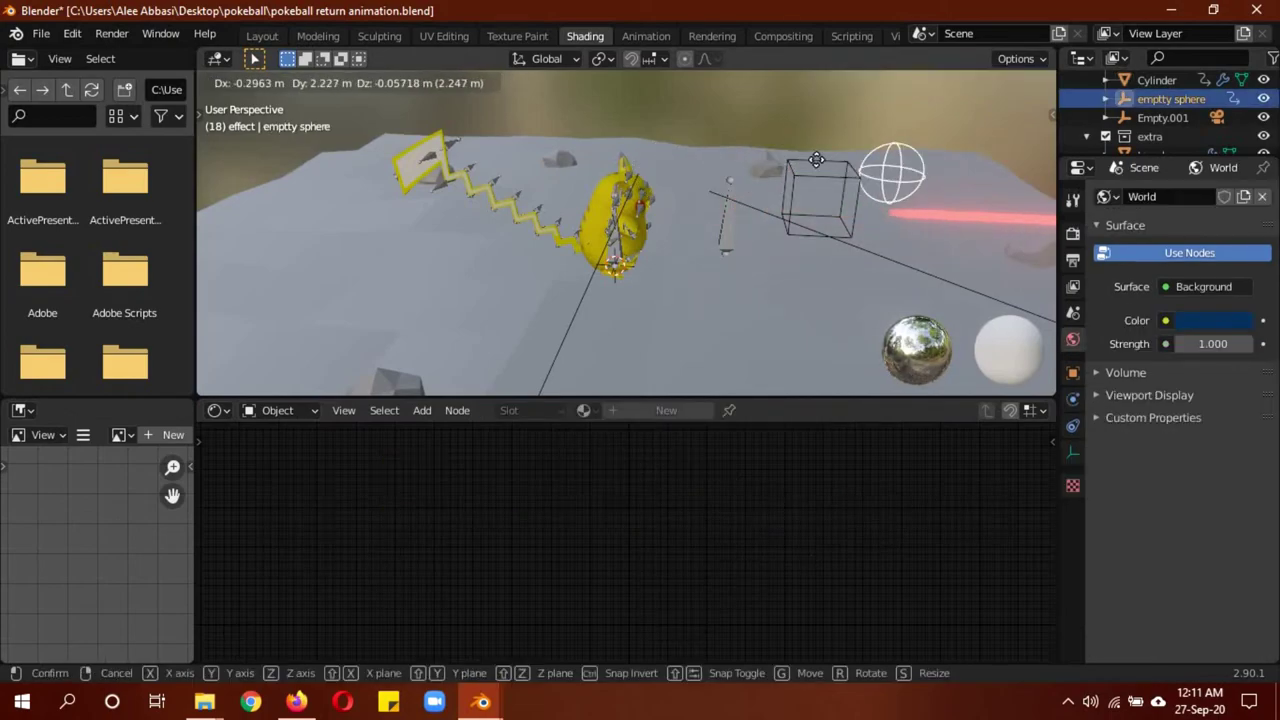
right_click(873, 168)
click(914, 213)
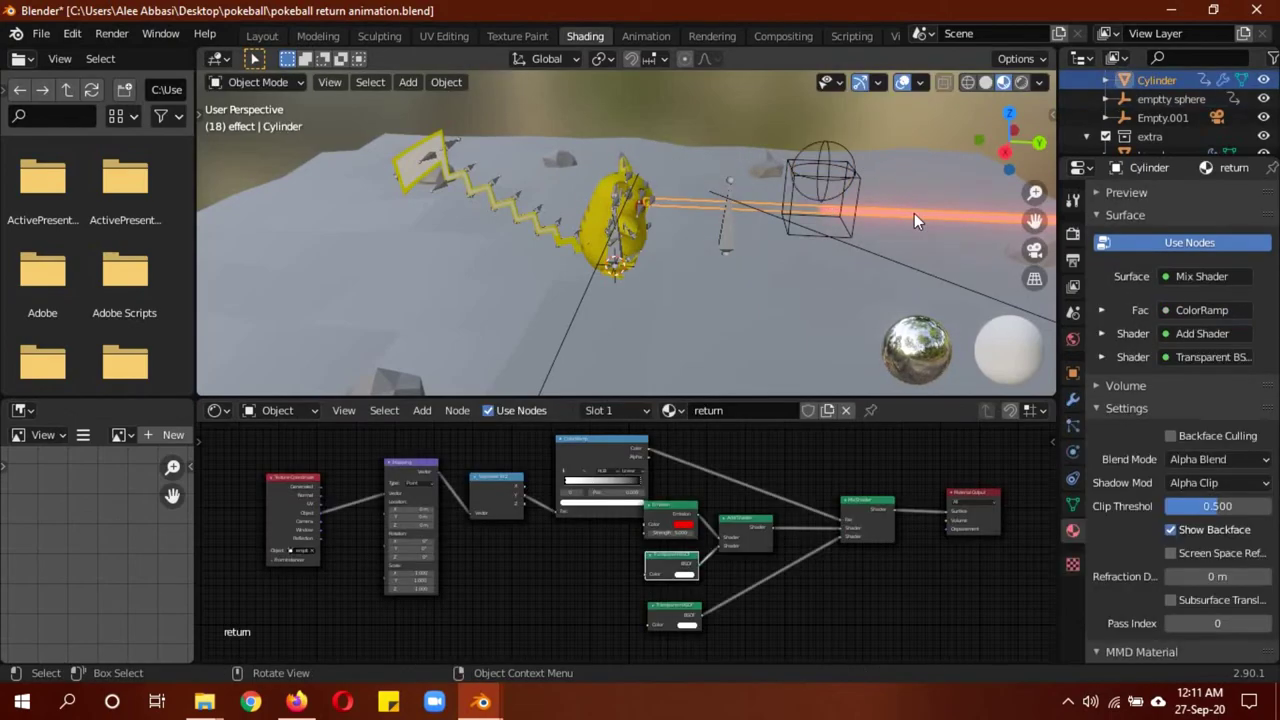
Select Pikachu's body and bring its ColorRamp, Hue Saturation Value, Emission and Add Shader nodes into view
click(599, 220)
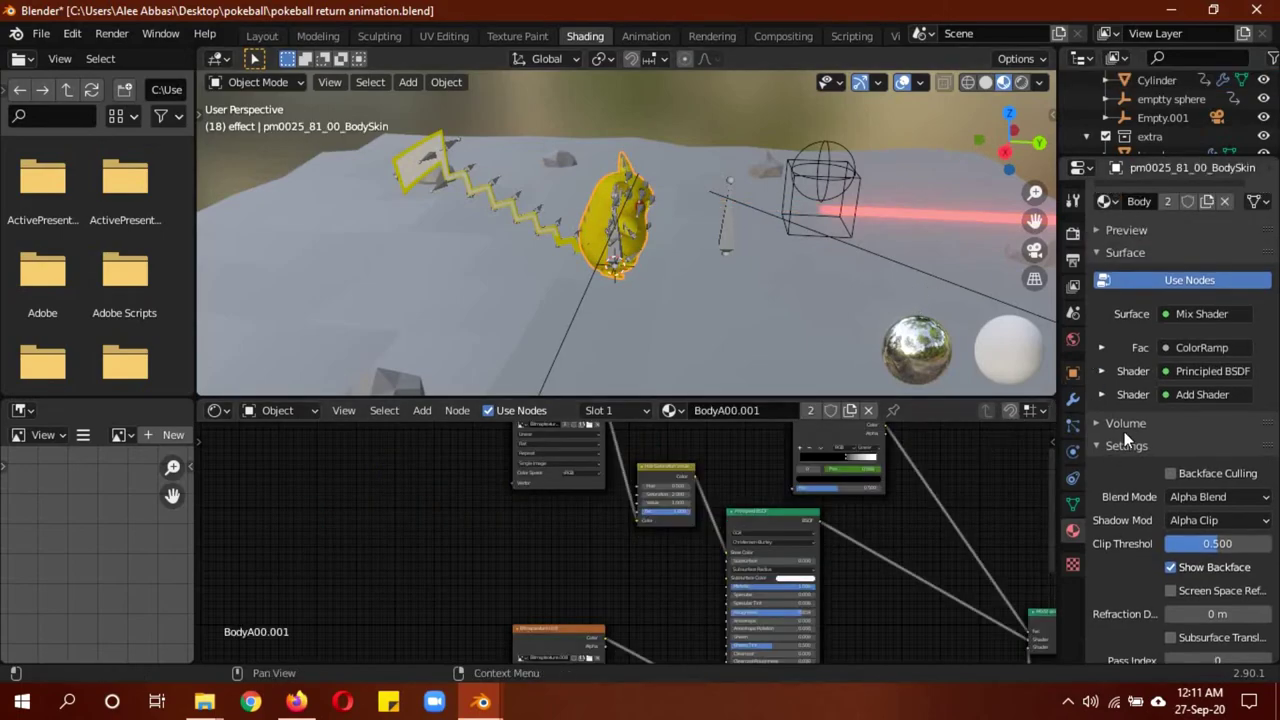
scroll(1124, 431, up, 3)
middle_drag(944, 594, 1050, 655)
scroll(778, 588, down, 2)
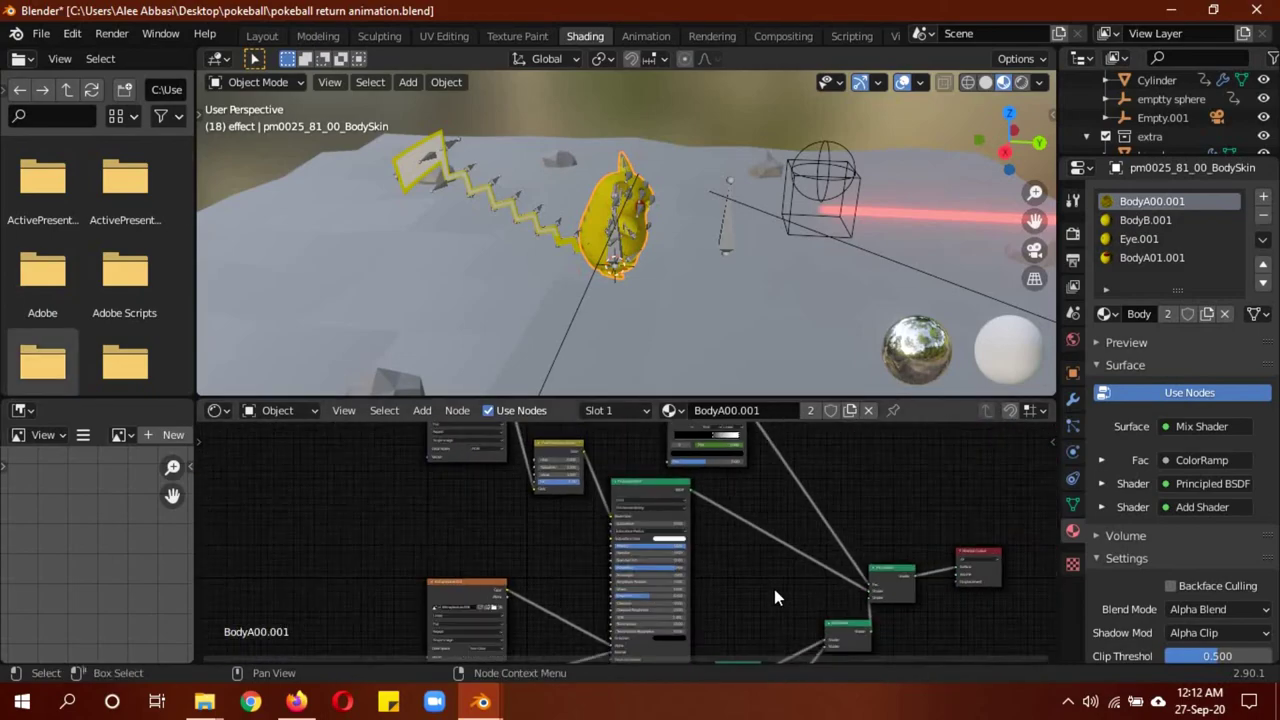
scroll(681, 526, down, 1)
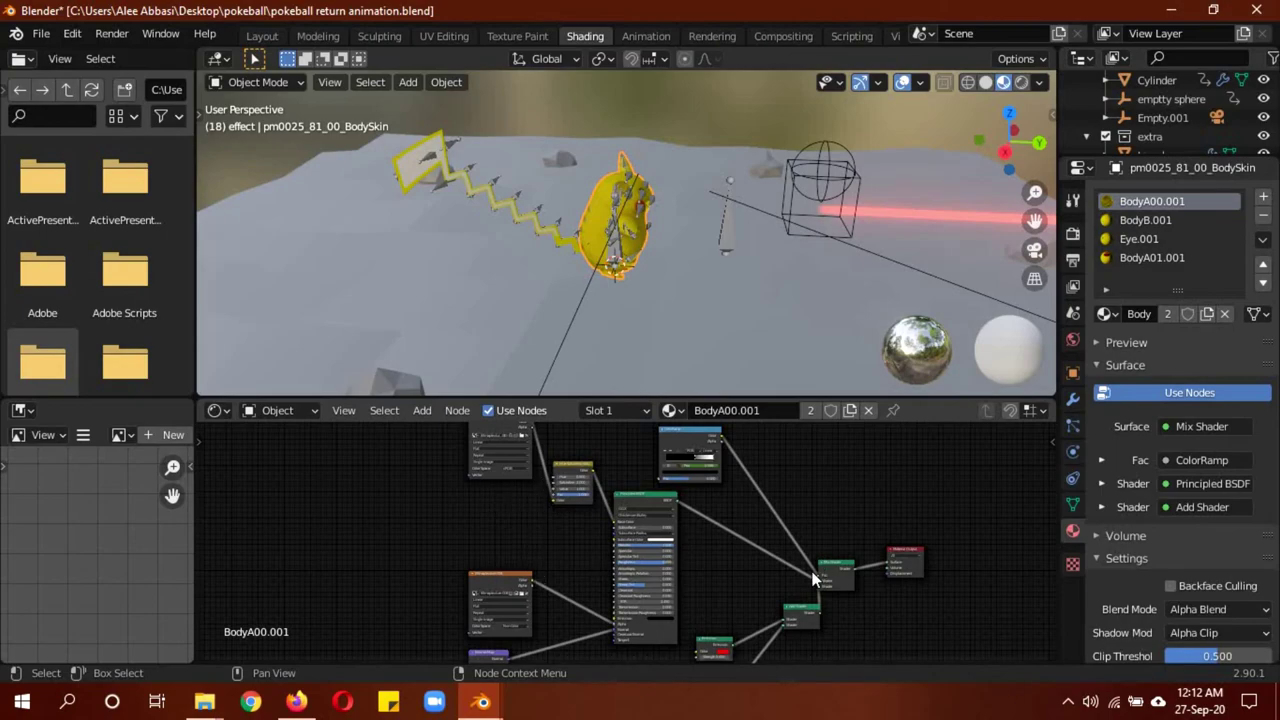
scroll(773, 514, up, 3)
scroll(801, 518, up, 2)
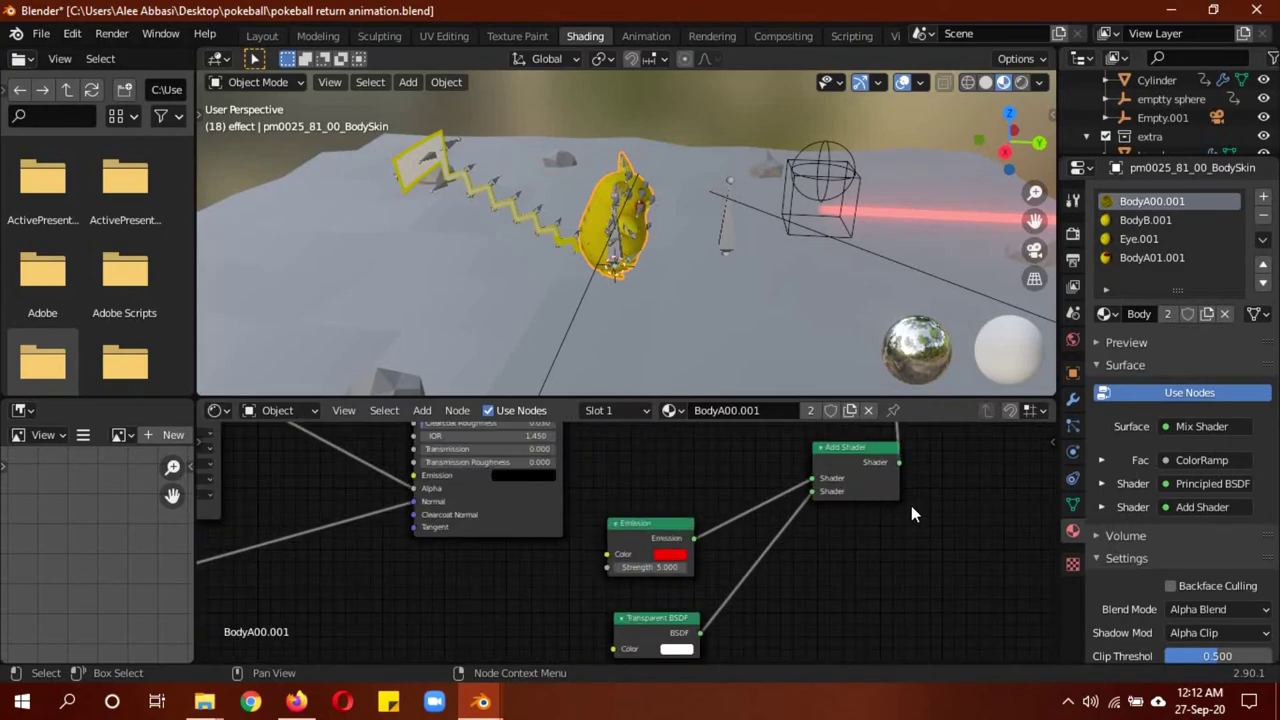
middle_drag(911, 505, 878, 513)
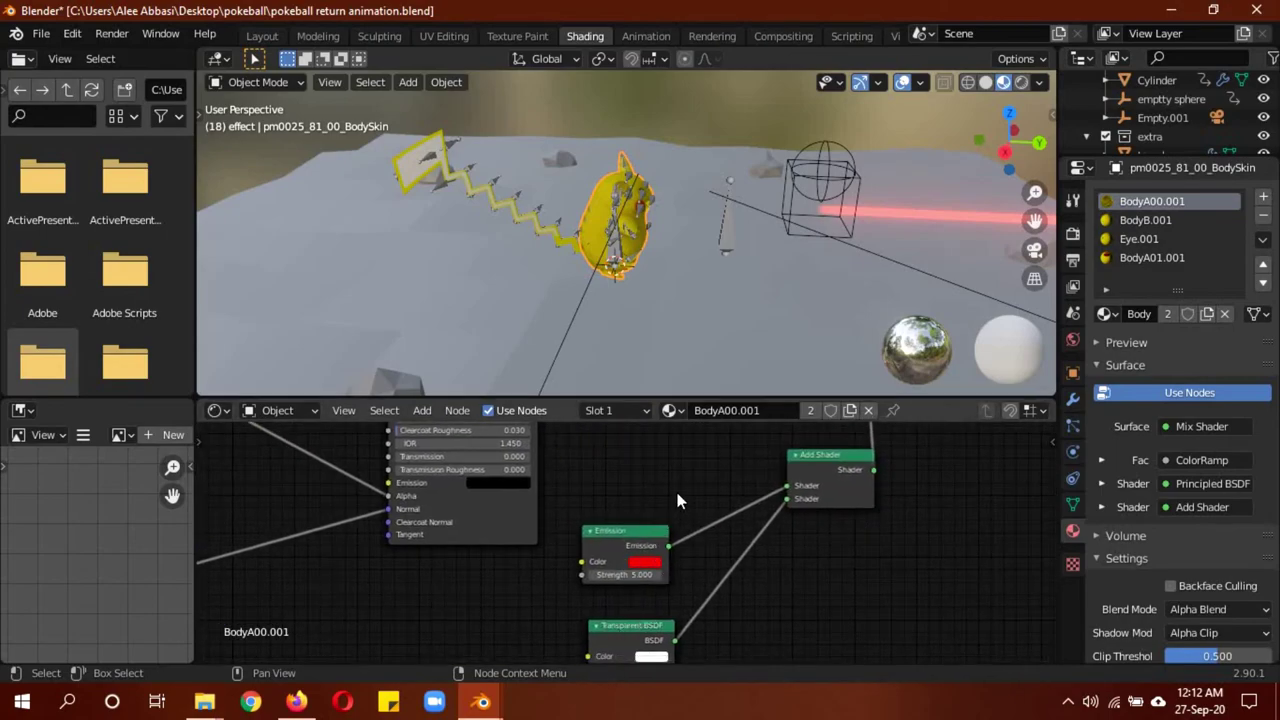
middle_drag(699, 458, 727, 648)
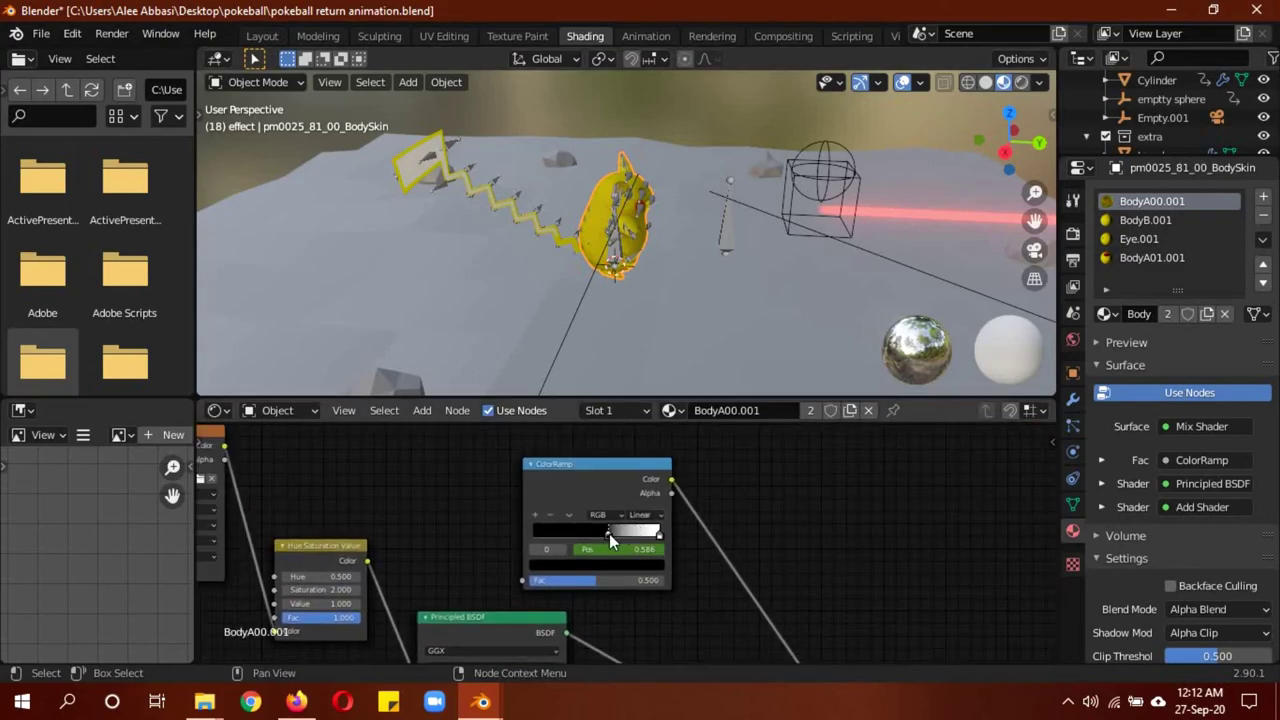
Slide the black ColorRamp stop to 0.372, then return to Layout and deselect Pikachu
mouse_move(608, 533)
mouse_down()
mouse_move(532, 528)
mouse_move(624, 520)
mouse_move(578, 528)
mouse_move(622, 529)
mouse_move(597, 530)
mouse_up()
click(656, 535)
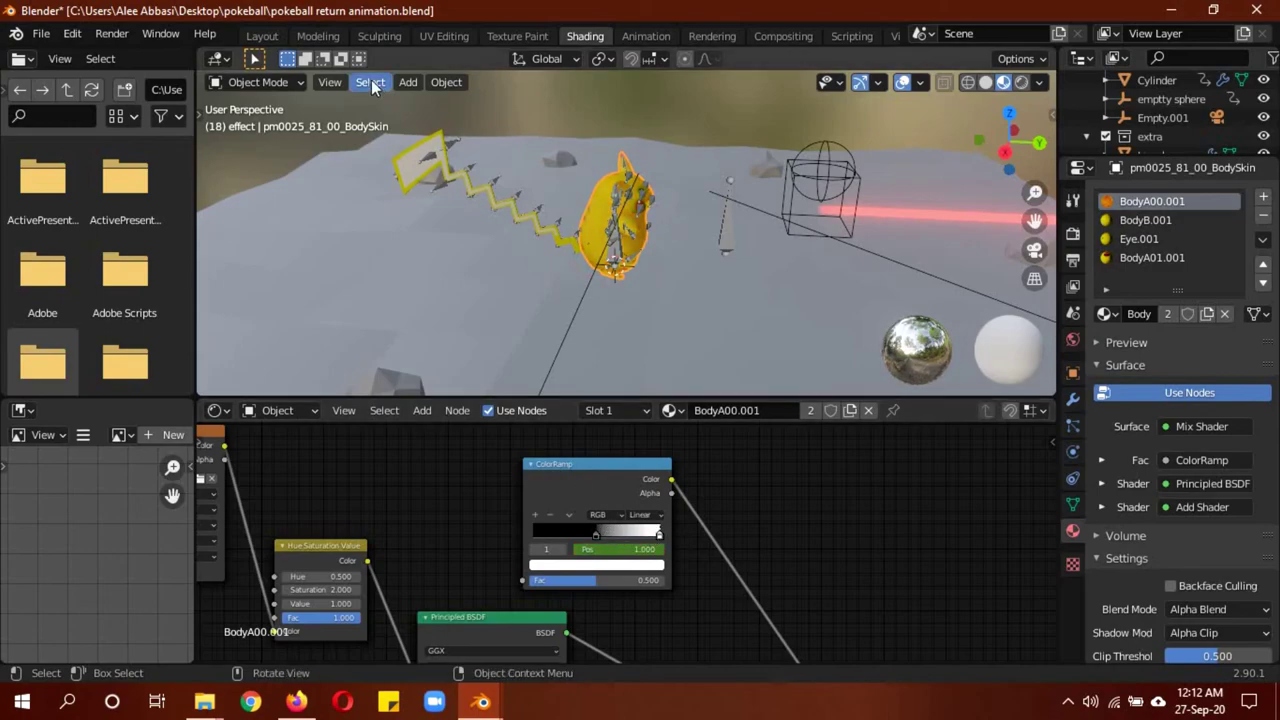
click(262, 35)
click(648, 327)
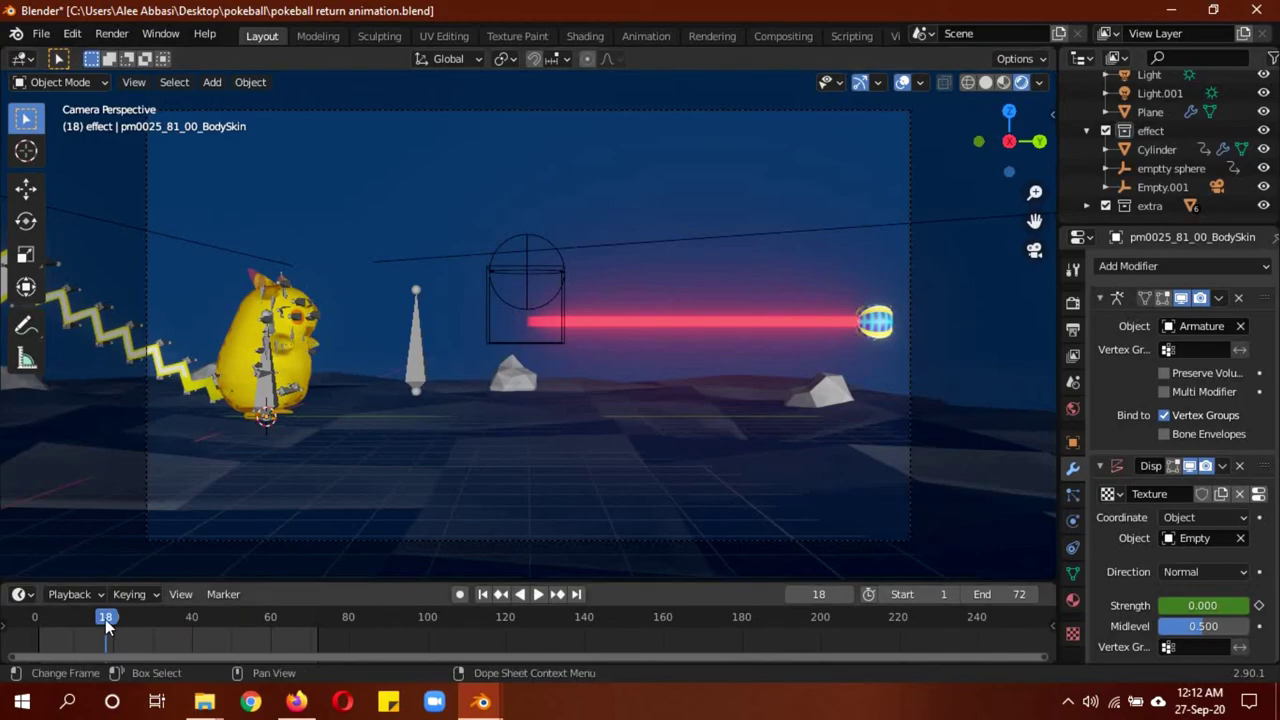
Play the return animation of the beam pulling Pikachu in, then rewind the timeline
key(space)
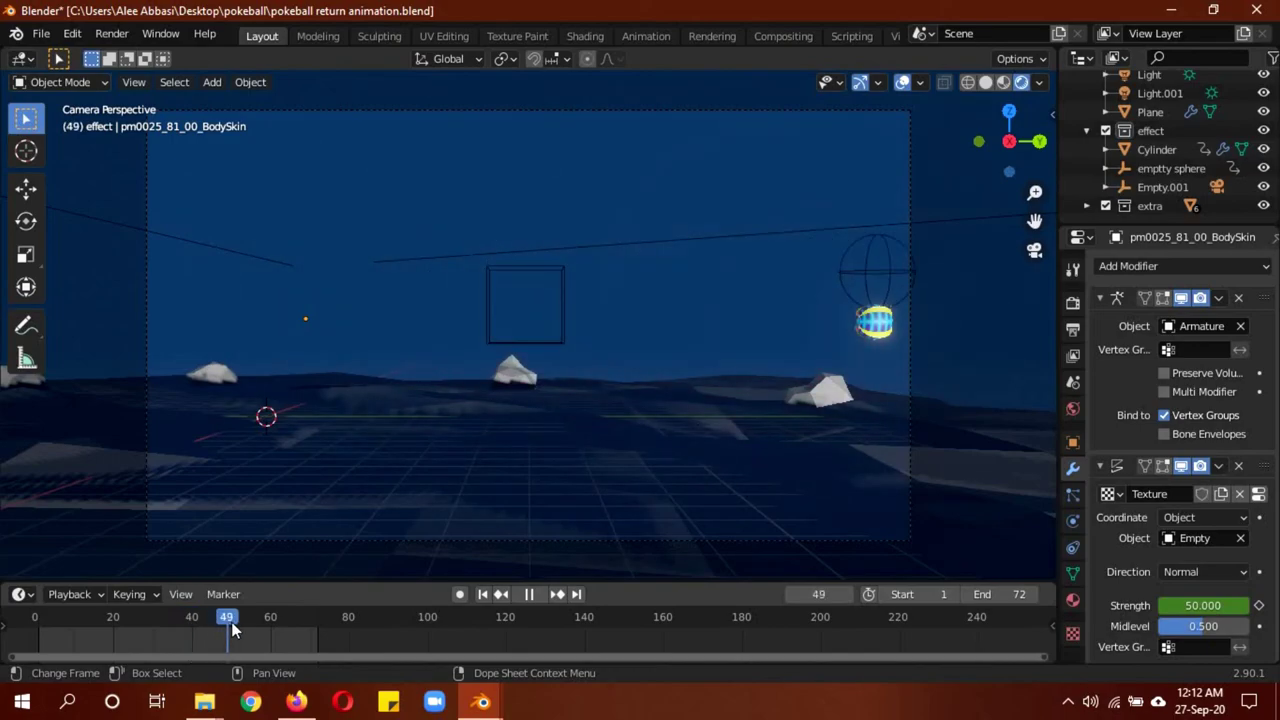
drag(217, 621, 38, 618)
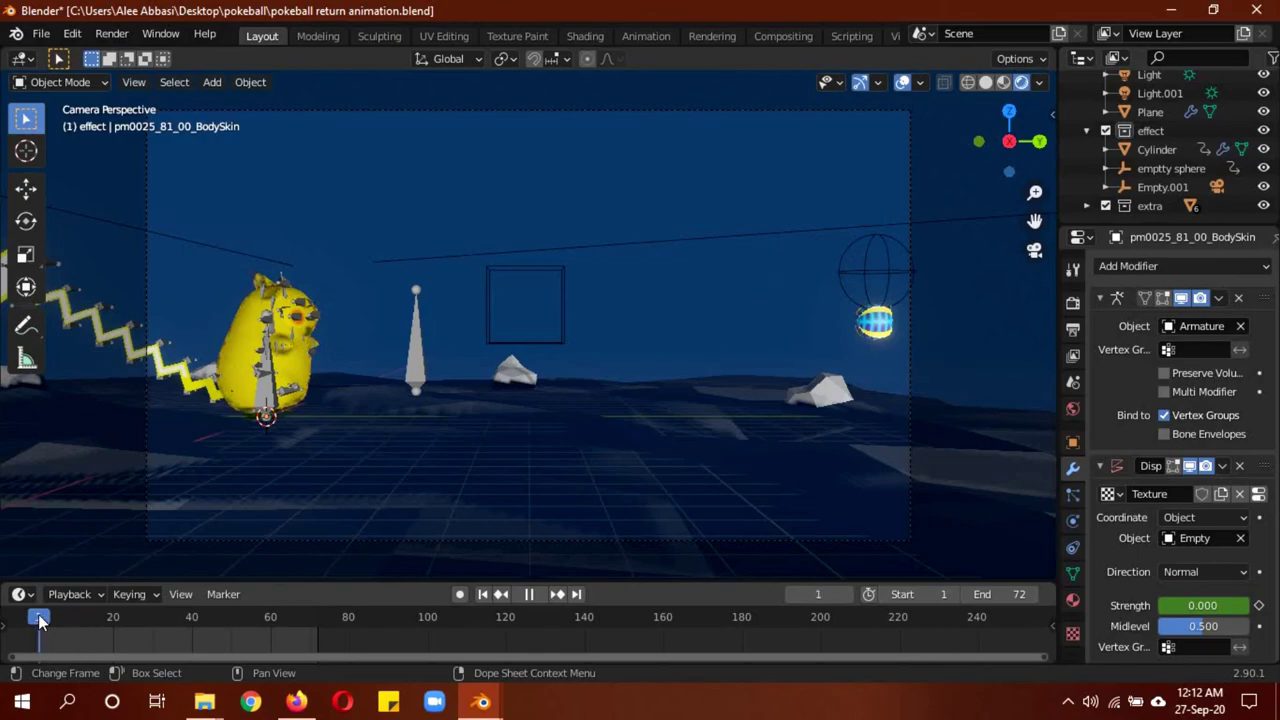
Set the viewport to Solid shading, showing the untextured Pikachu, beam and ball
key(z)
click(683, 250)
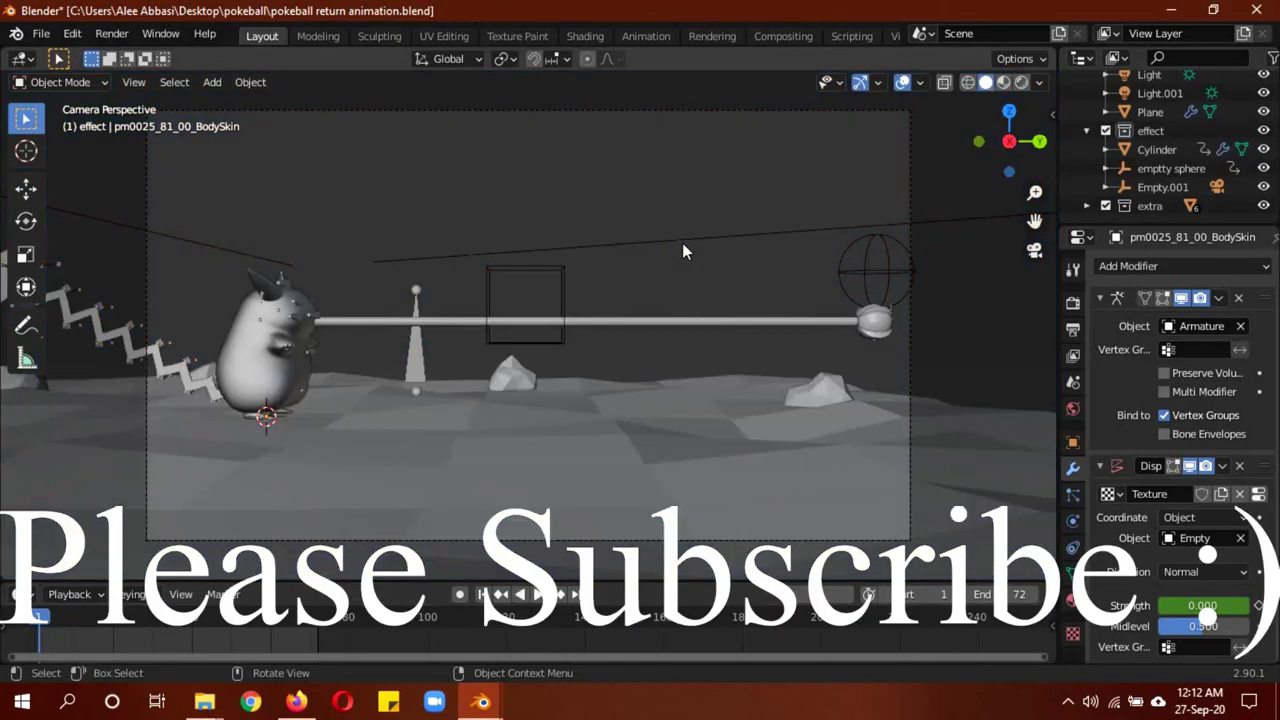